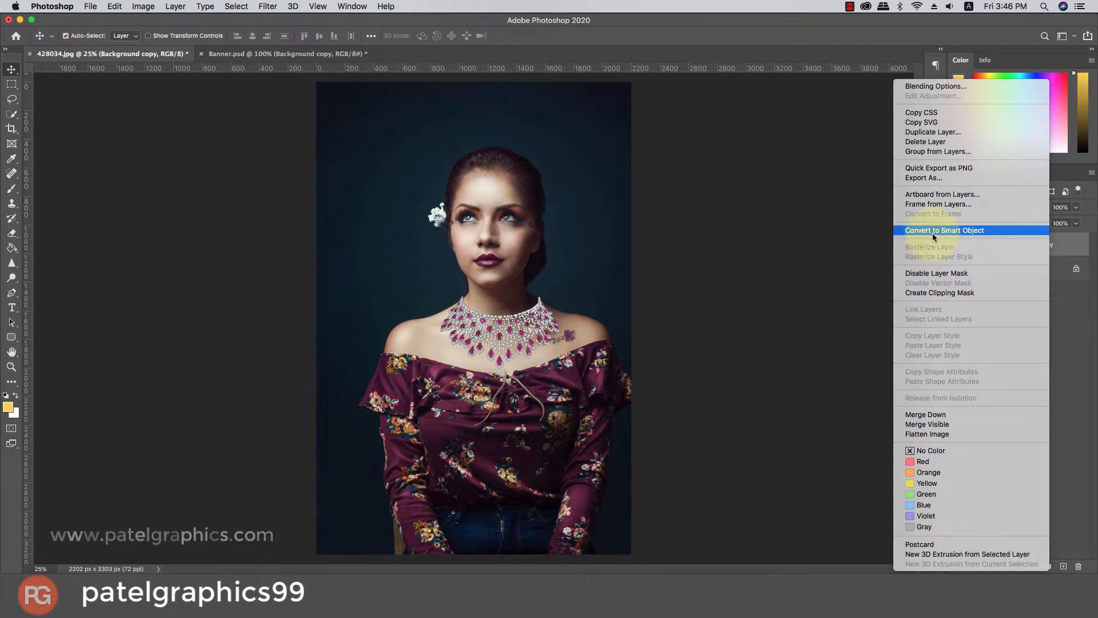
- Convert the Background copy necklace layer to a smart object and duplicate it
click(931, 231)
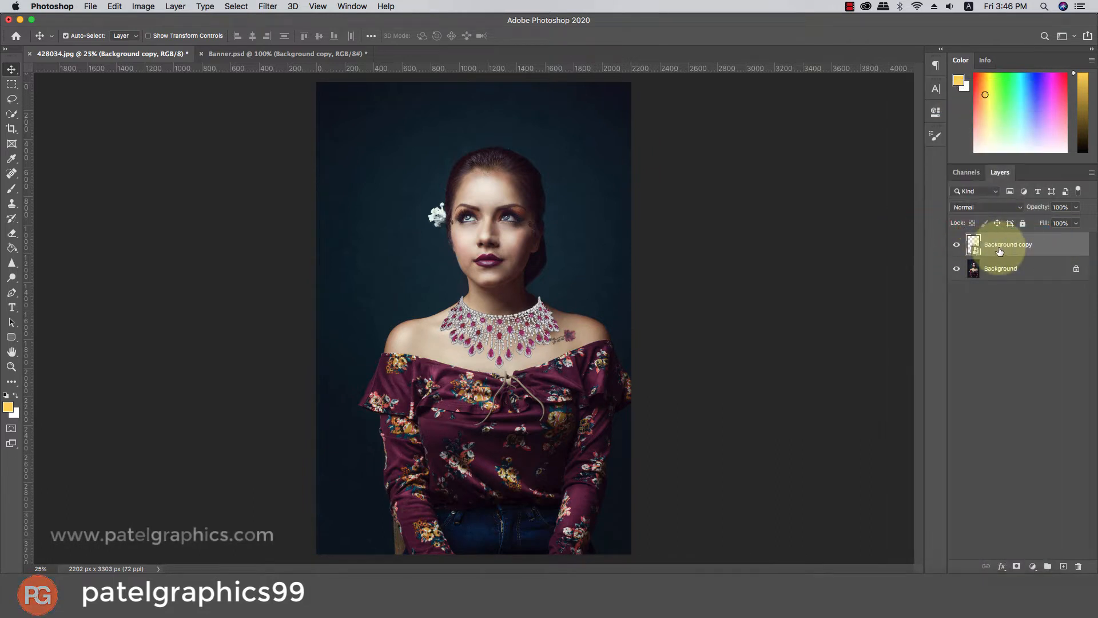
key(super+j)
- Move the duplicate necklace down onto the dress and hide Background copy 2, leaving only the original necklace layer visible
click(956, 268)
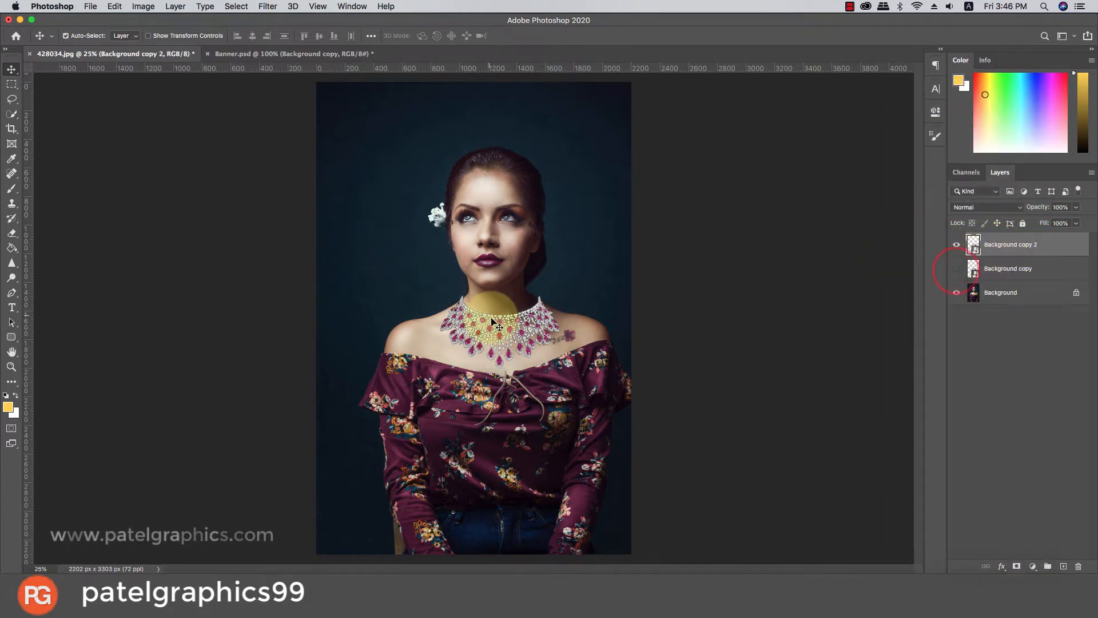
drag(492, 320, 412, 378)
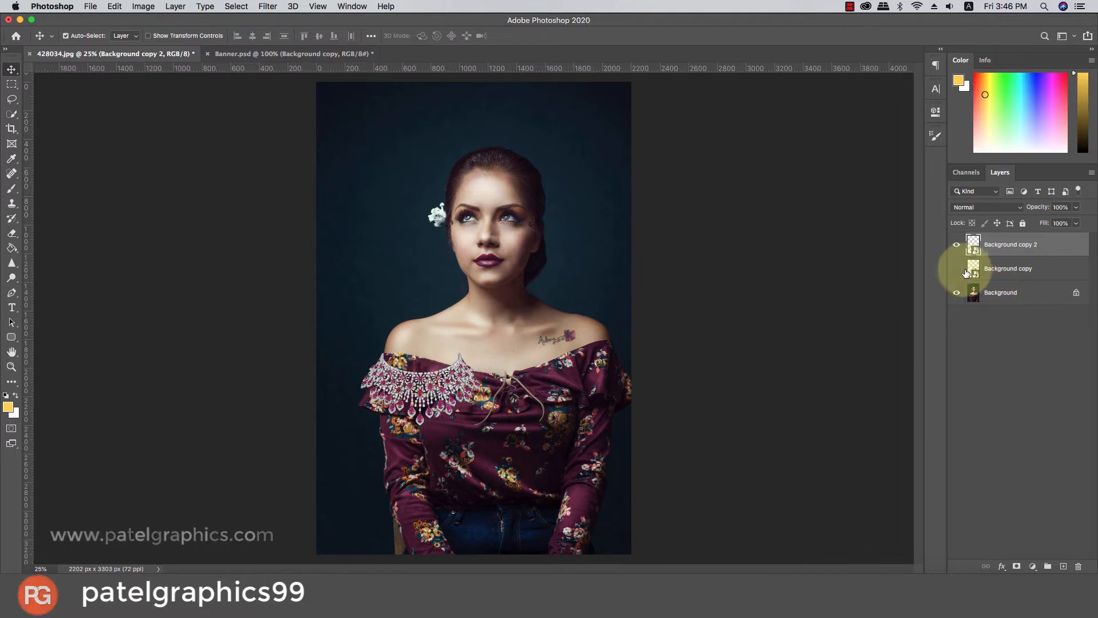
click(956, 268)
click(956, 244)
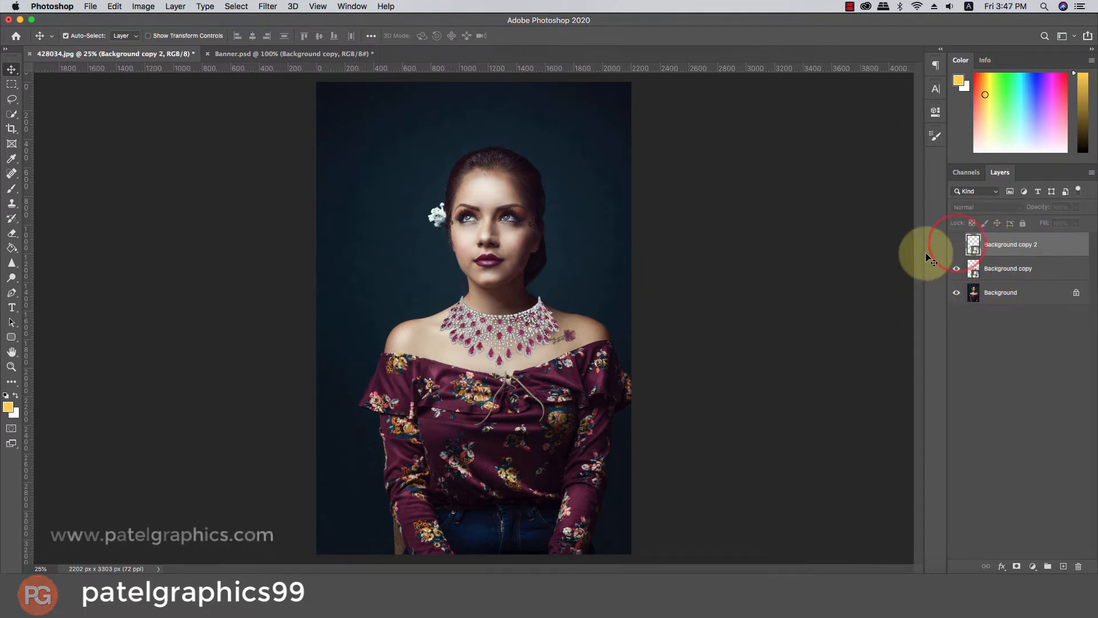
- Scale the Background copy necklace proportionally to 95.68% and move it slightly up against the neck using Free Transform
scroll(581, 260, up, 2)
click(1048, 267)
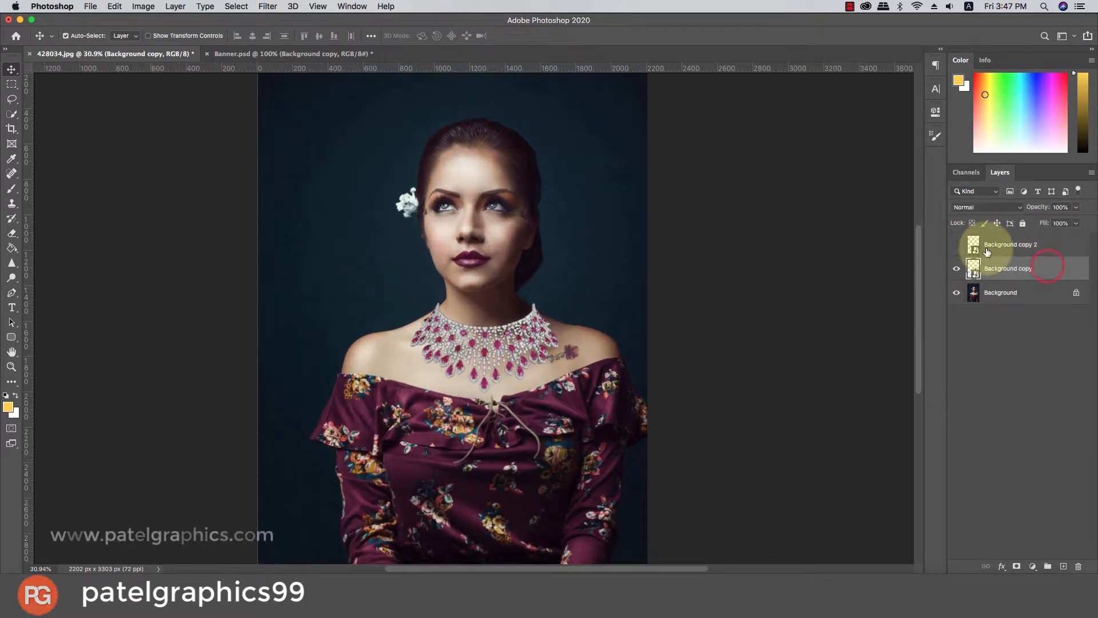
scroll(511, 318, up, 3)
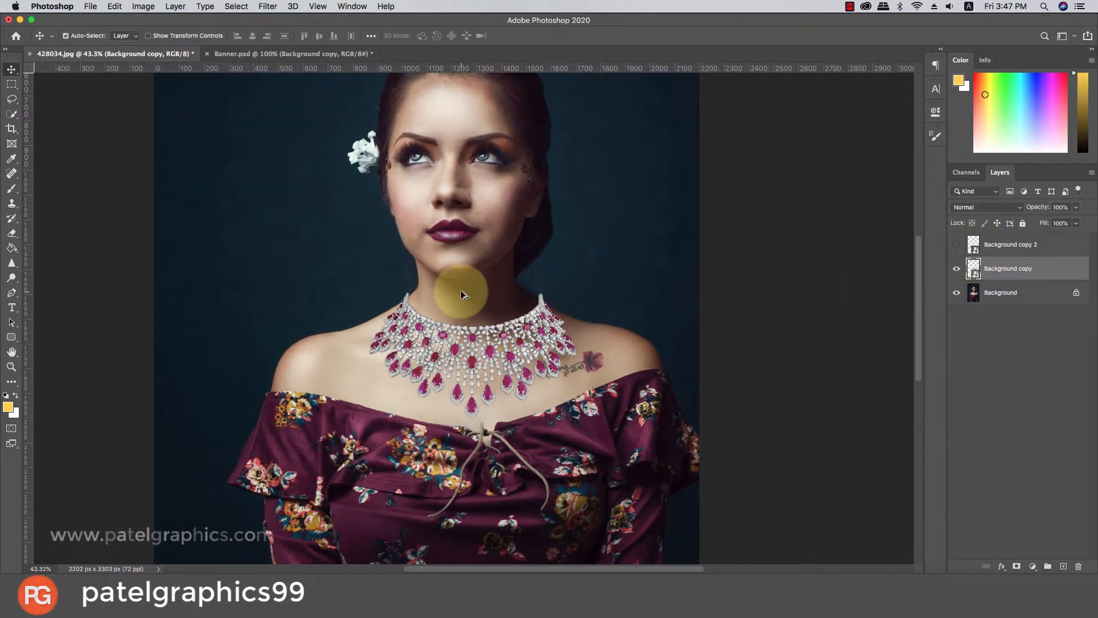
scroll(461, 292, up, 3)
mouse_move(552, 332)
mouse_down()
mouse_move(530, 338)
mouse_move(548, 342)
mouse_up()
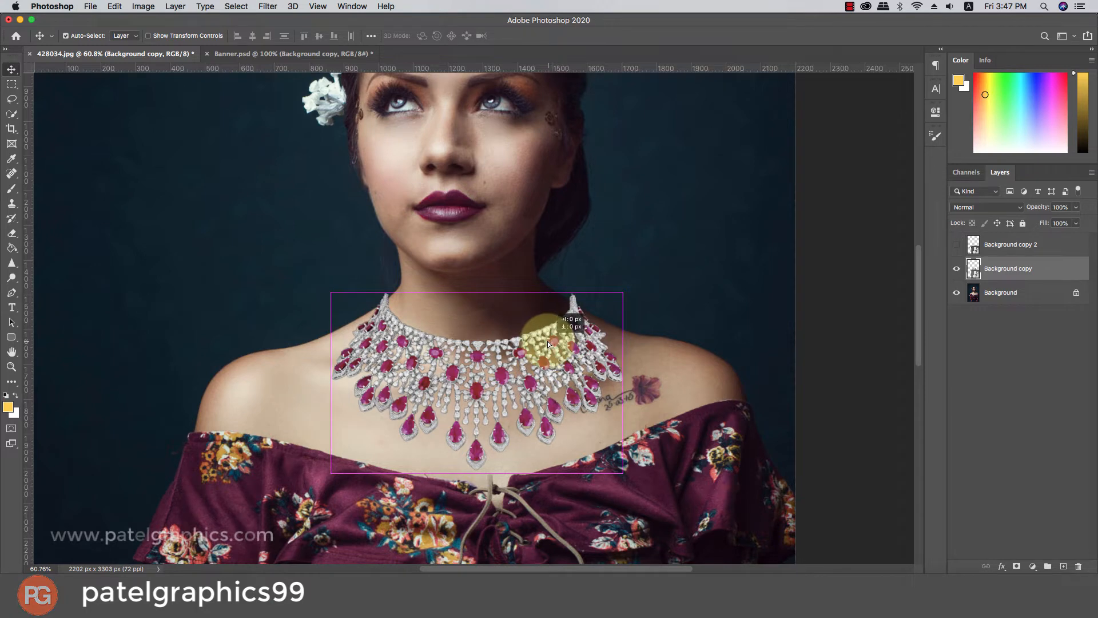
key(super+t)
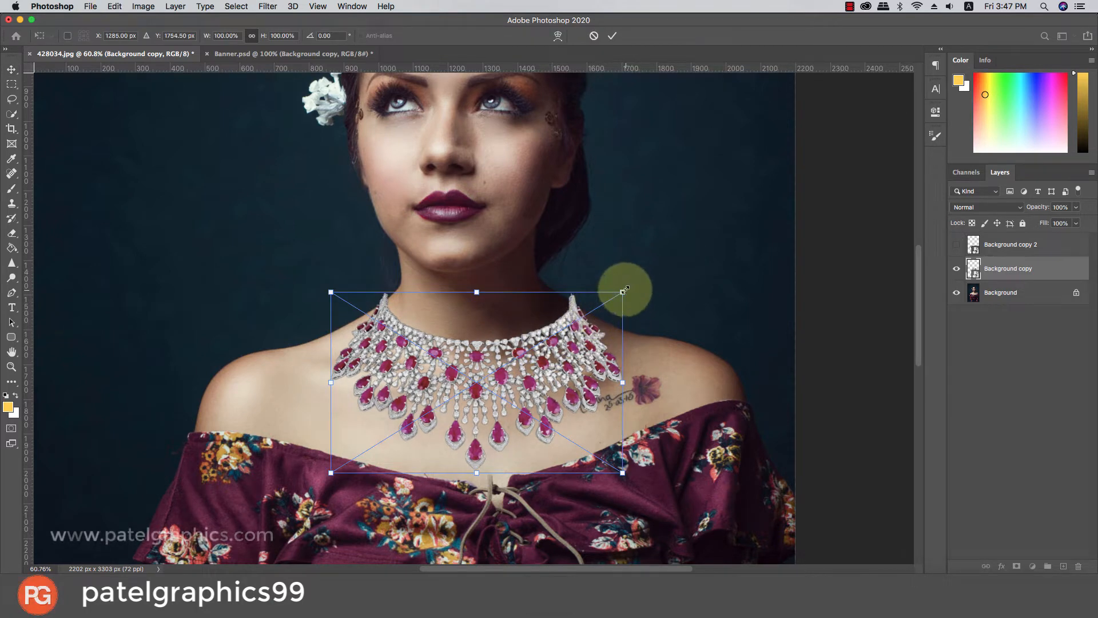
drag(623, 291, 615, 295)
drag(583, 346, 579, 337)
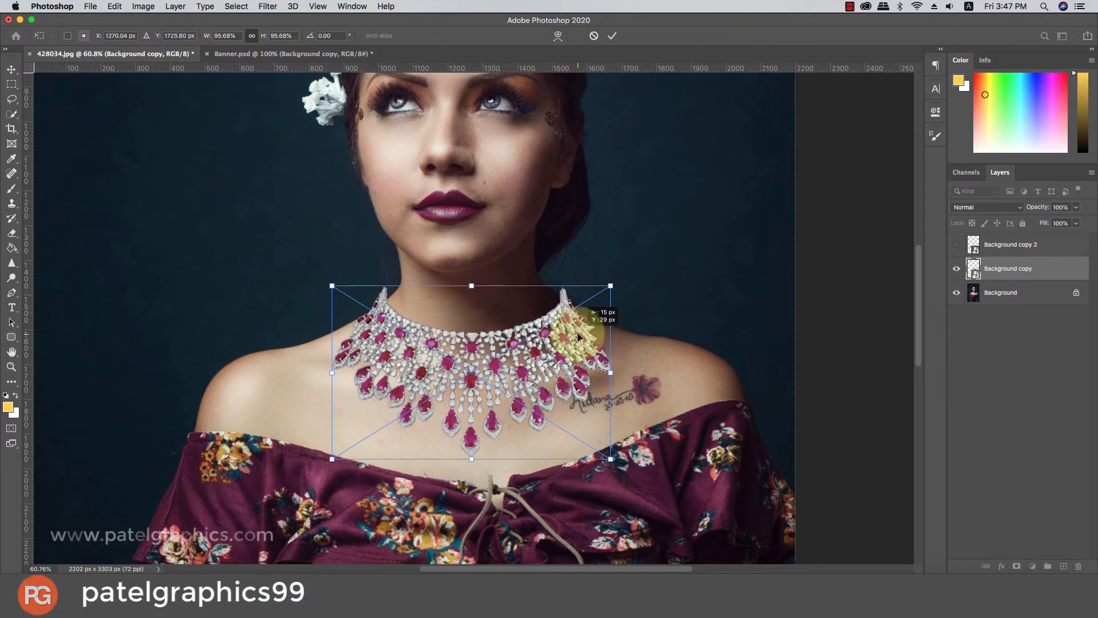
- Warp the necklace by pulling its upper corners inward and lowering its centre and bottom pendant slightly
right_click(504, 329)
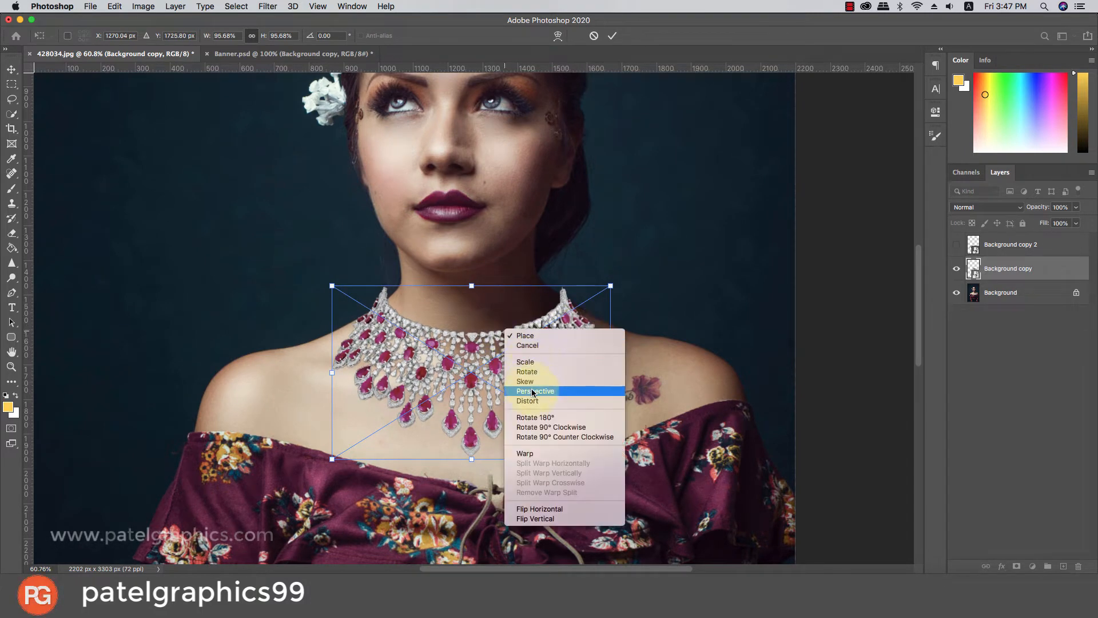
click(531, 453)
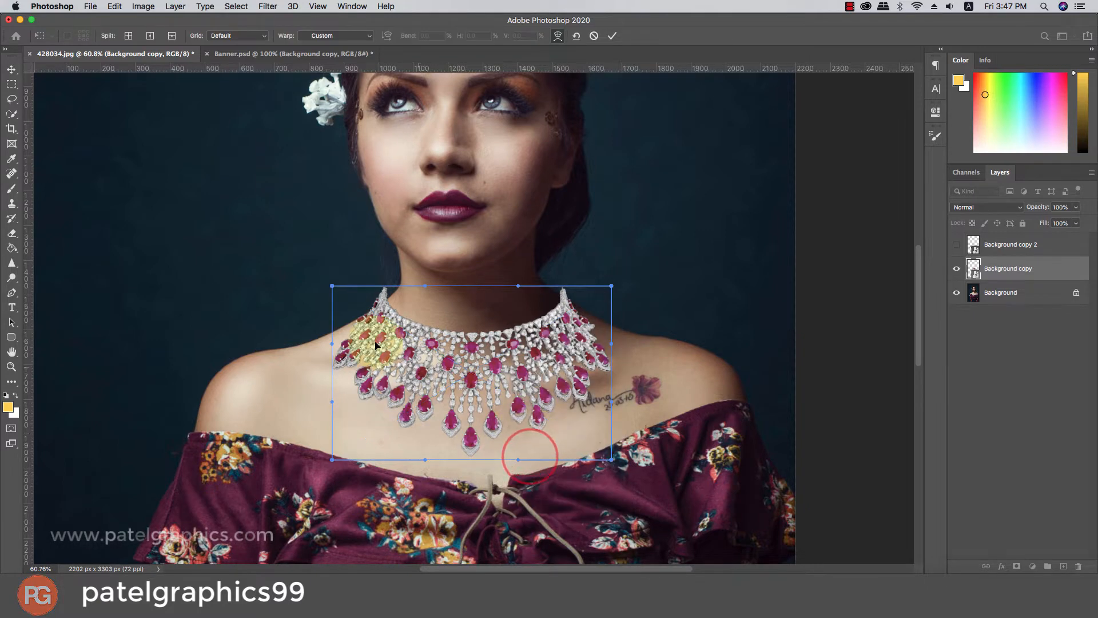
drag(334, 289, 345, 293)
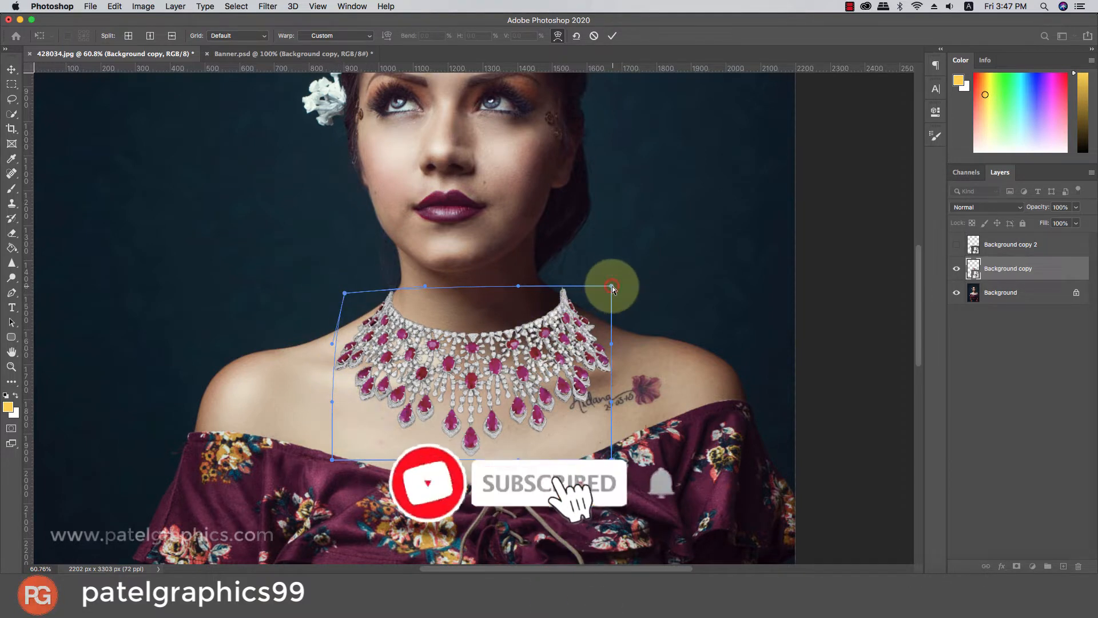
drag(611, 285, 590, 283)
drag(473, 349, 473, 355)
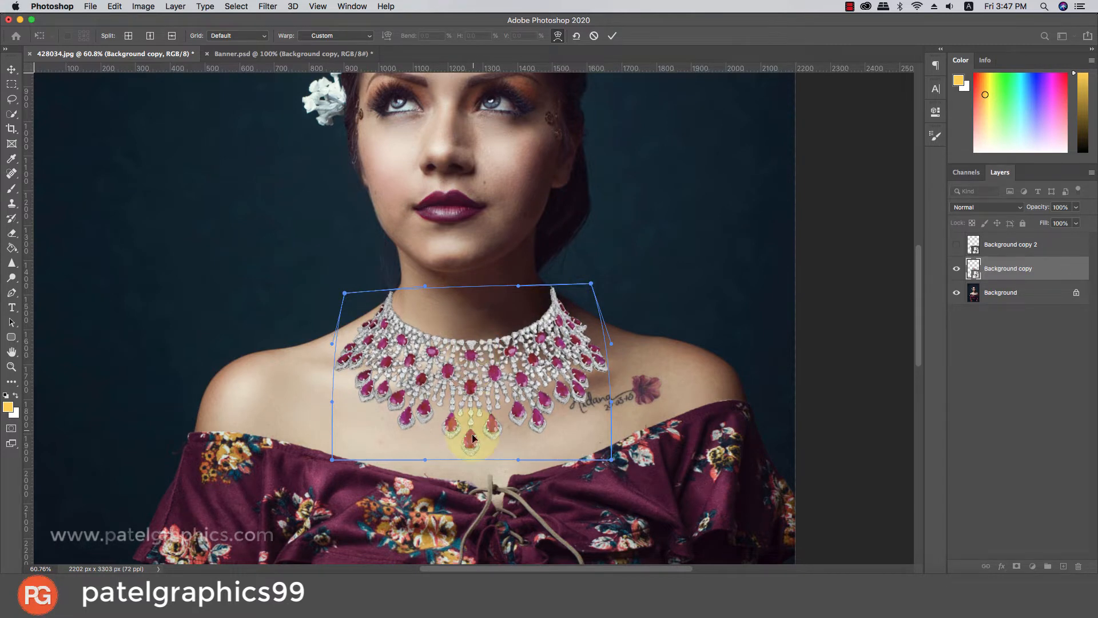
drag(470, 440, 472, 446)
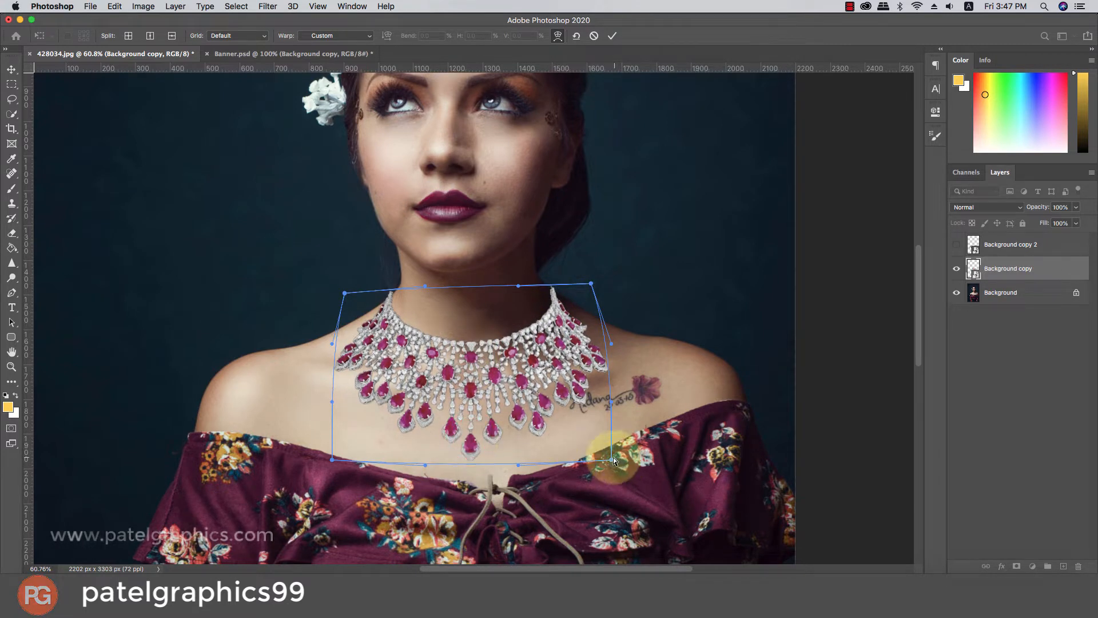
- Spread the lower warp corners outward along the dress neckline and nudge the upper side handles outward
drag(611, 460, 637, 437)
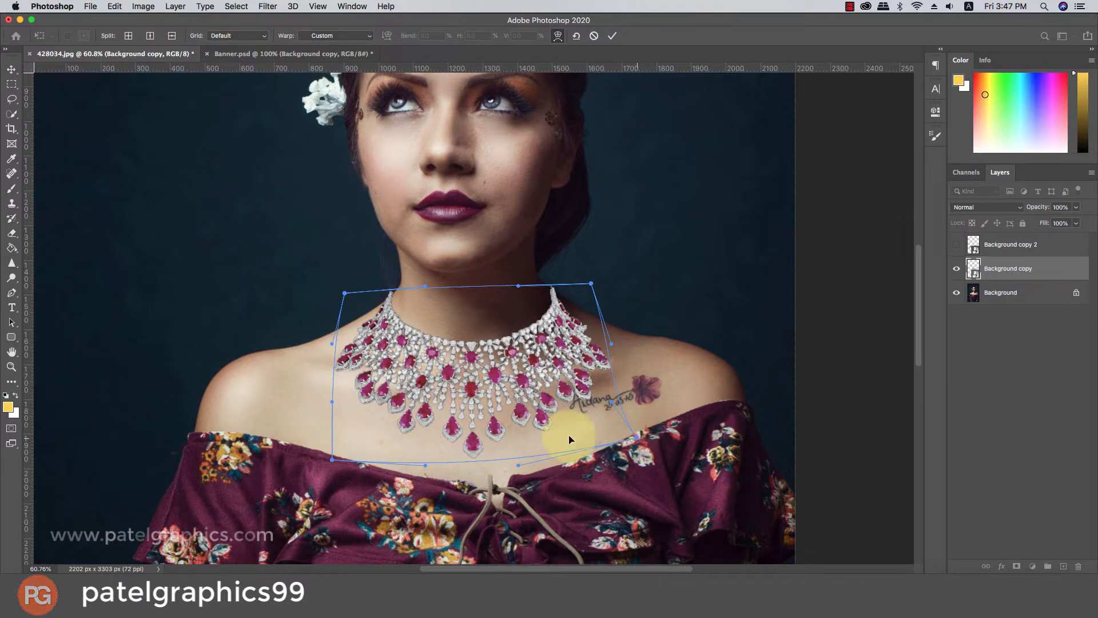
drag(339, 458, 299, 455)
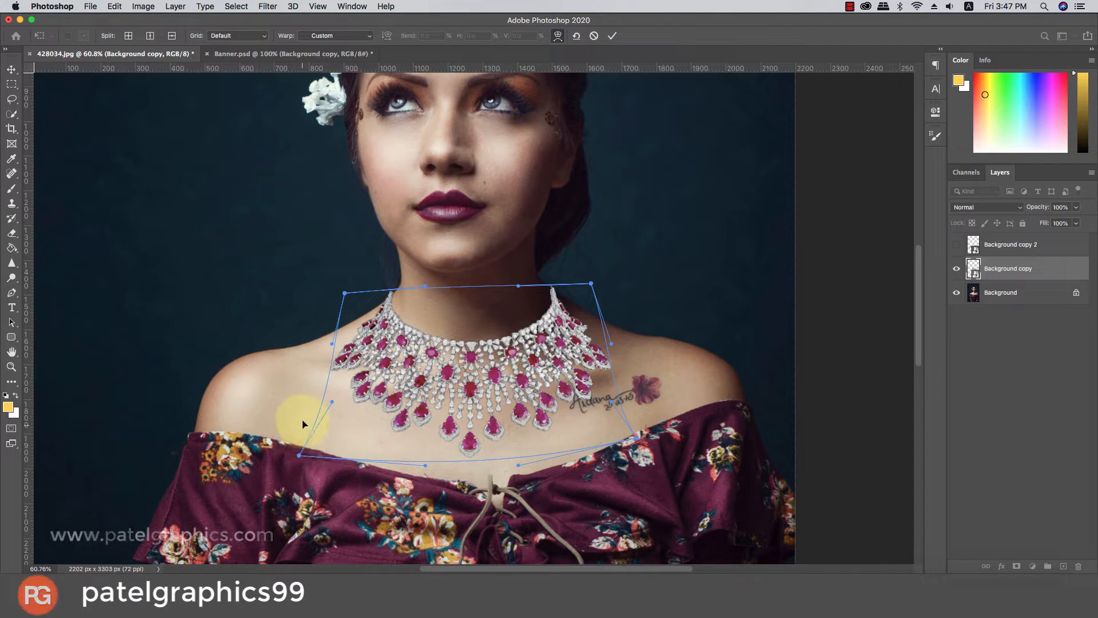
drag(333, 343, 327, 342)
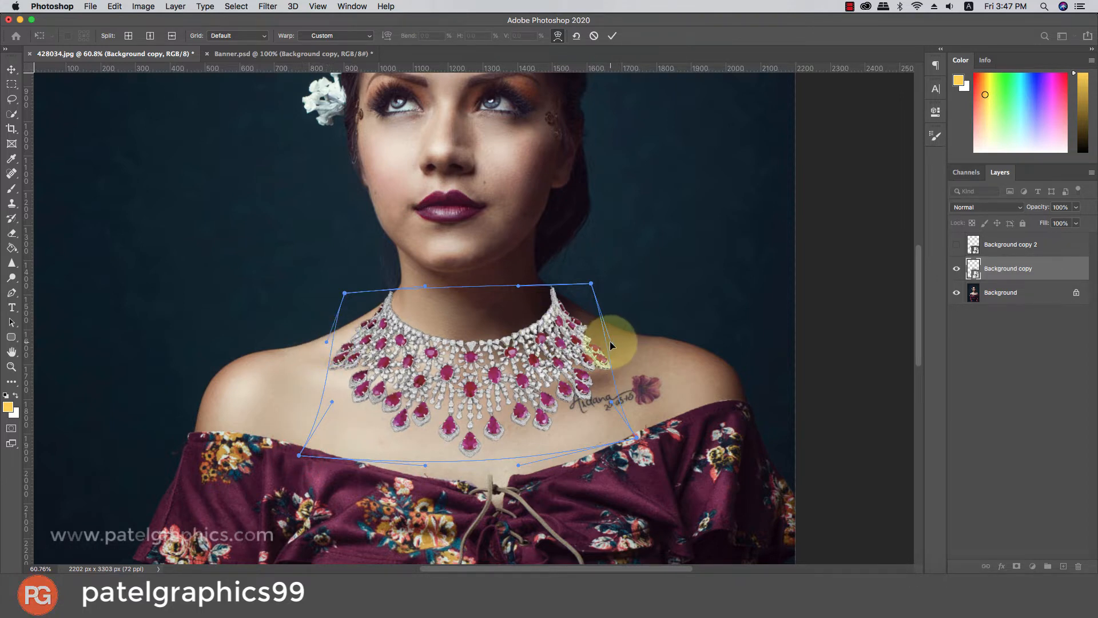
drag(611, 344, 615, 341)
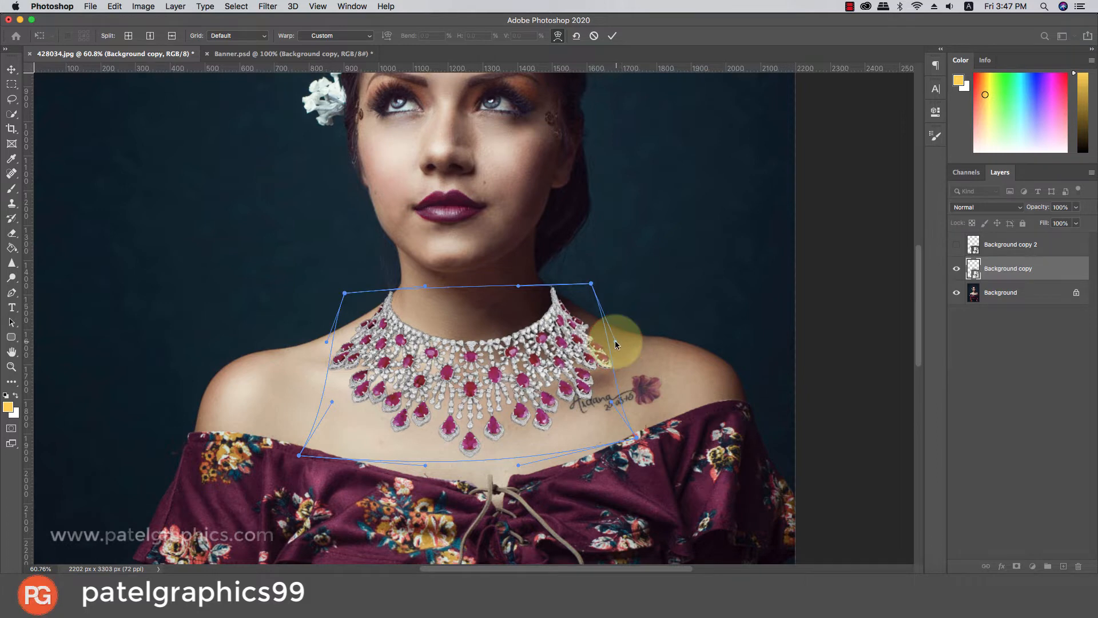
drag(636, 437, 645, 435)
- Refine the warp's upper side handles and upper-right corner so the necklace sides follow the shoulders
click(610, 335)
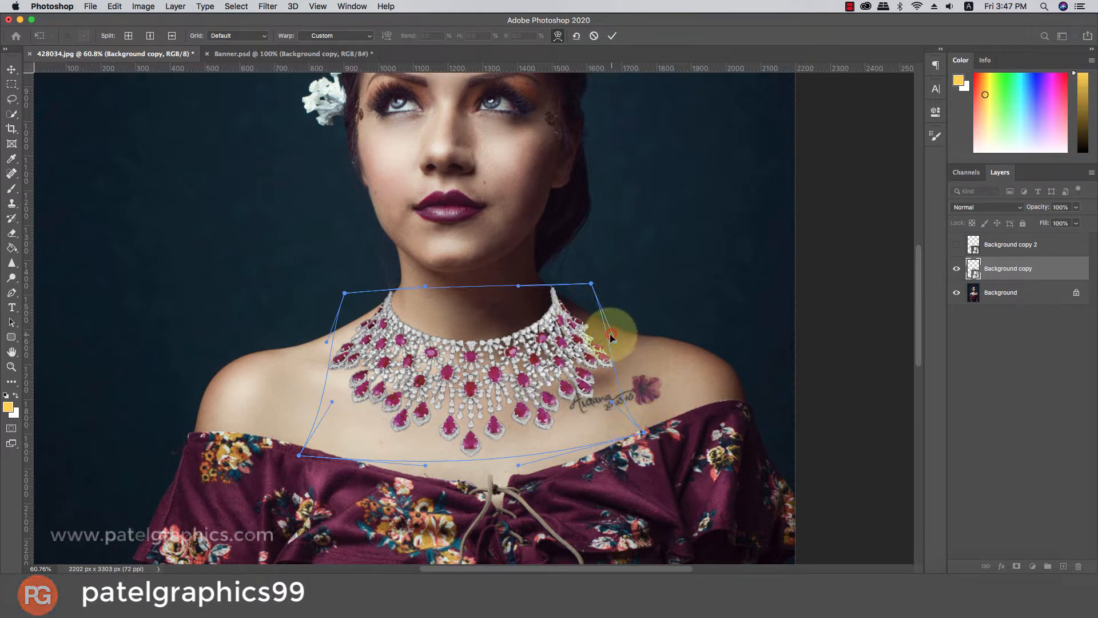
drag(602, 335, 604, 341)
drag(590, 283, 590, 282)
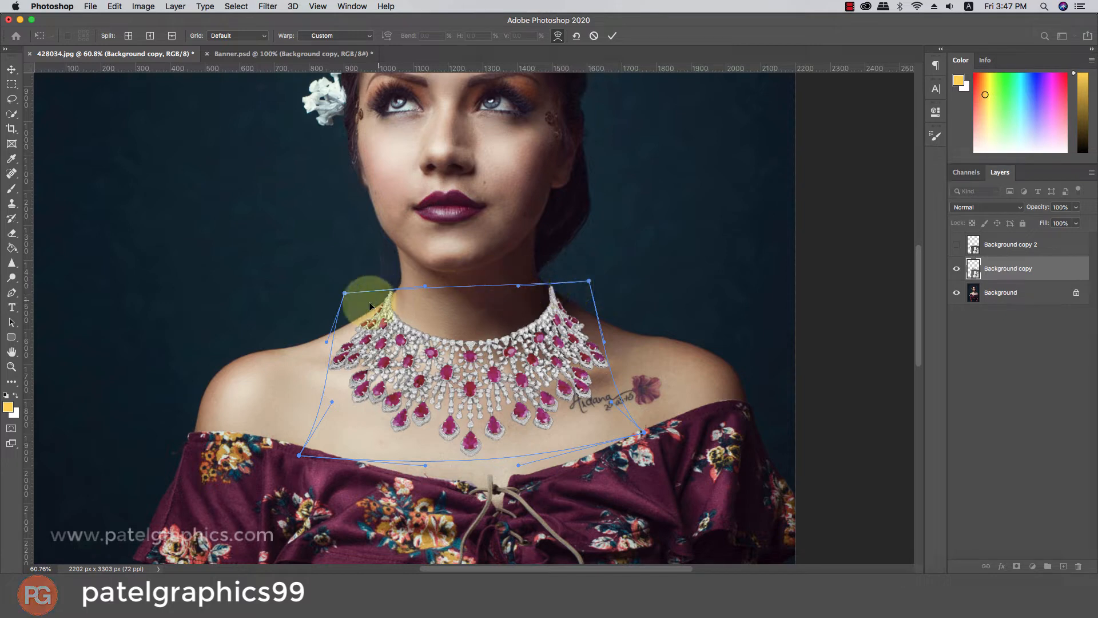
click(324, 344)
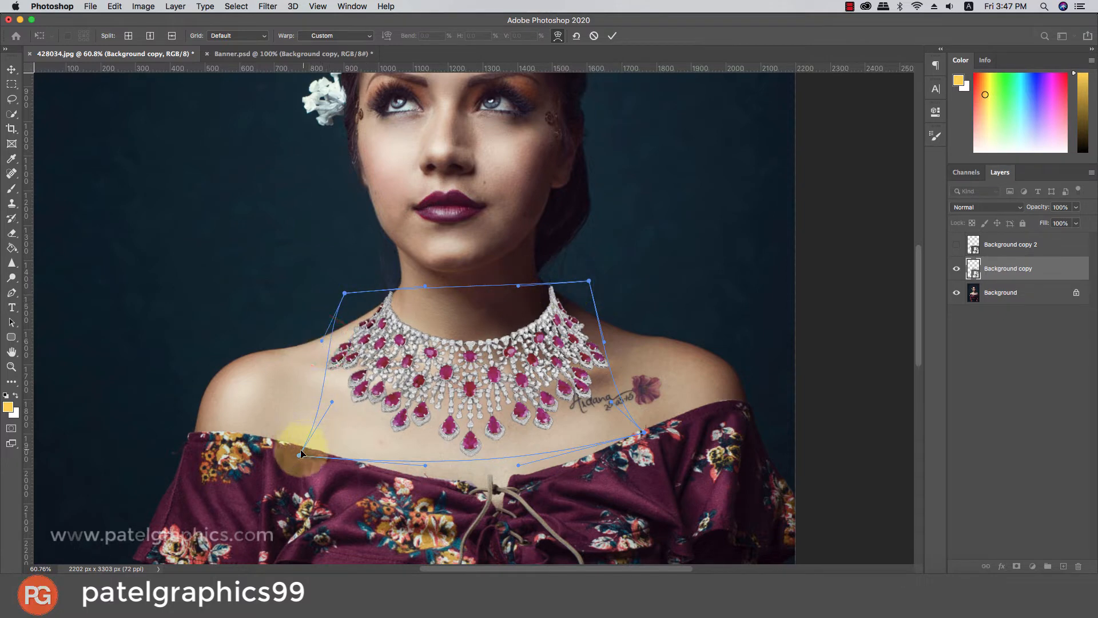
- Extend the lower-left warp corner outward and pull the necklace's centre and bottom pendants further down the chest
mouse_move(299, 456)
mouse_down()
mouse_move(285, 447)
mouse_move(284, 456)
mouse_up()
drag(426, 465, 425, 472)
click(460, 355)
drag(461, 357, 460, 357)
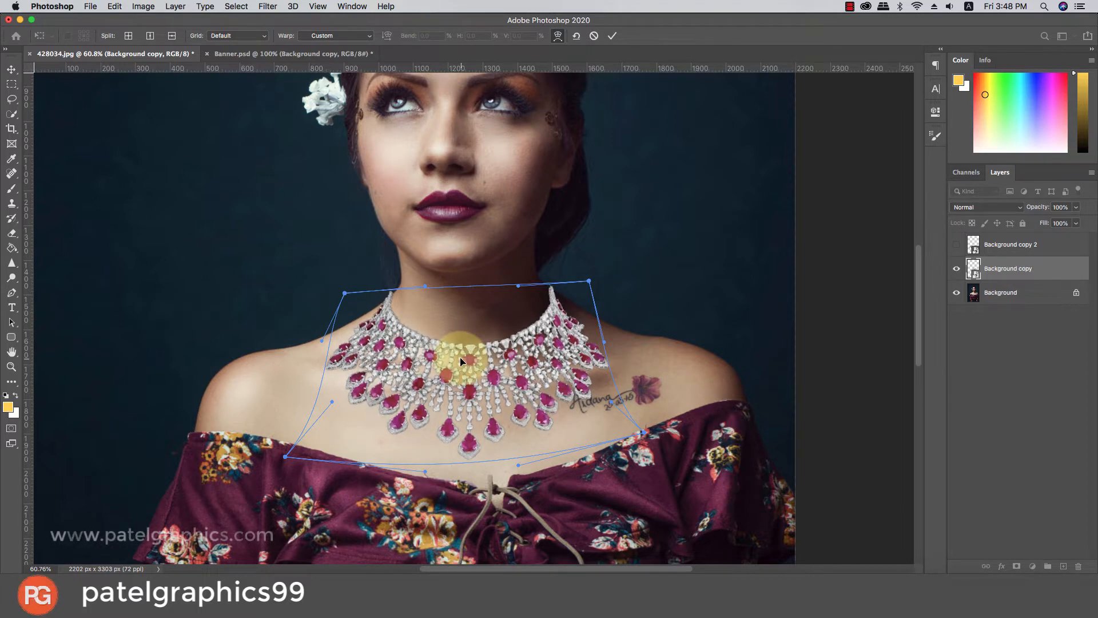
drag(478, 433, 478, 445)
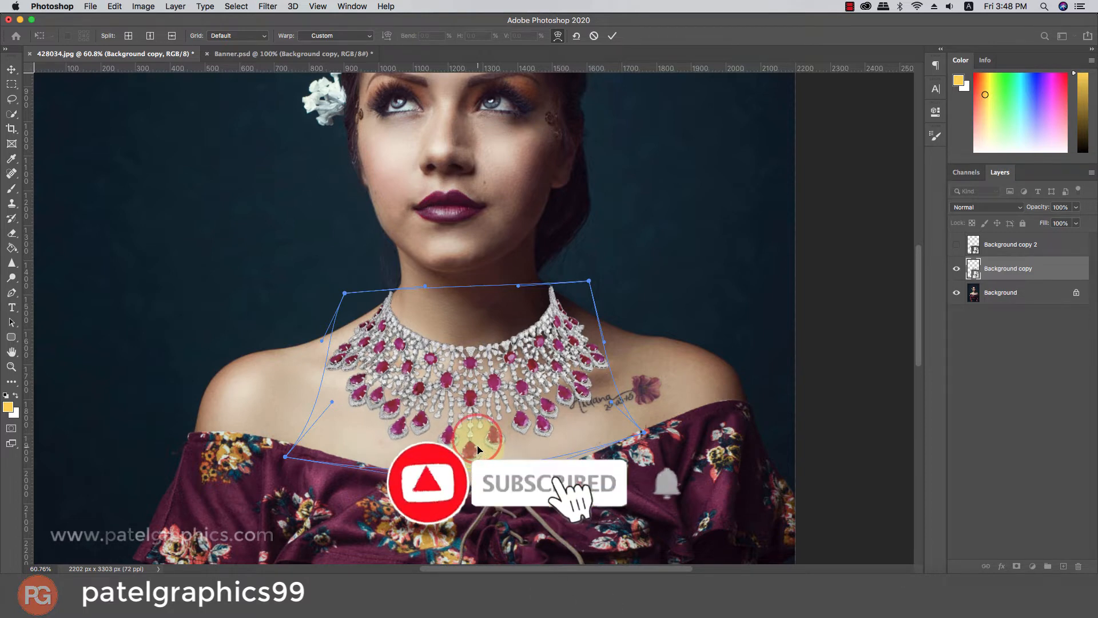
- Draw the upper warp corners in toward the neck and add a crosswise warp split at the necklace's upper-right end
drag(590, 280, 582, 275)
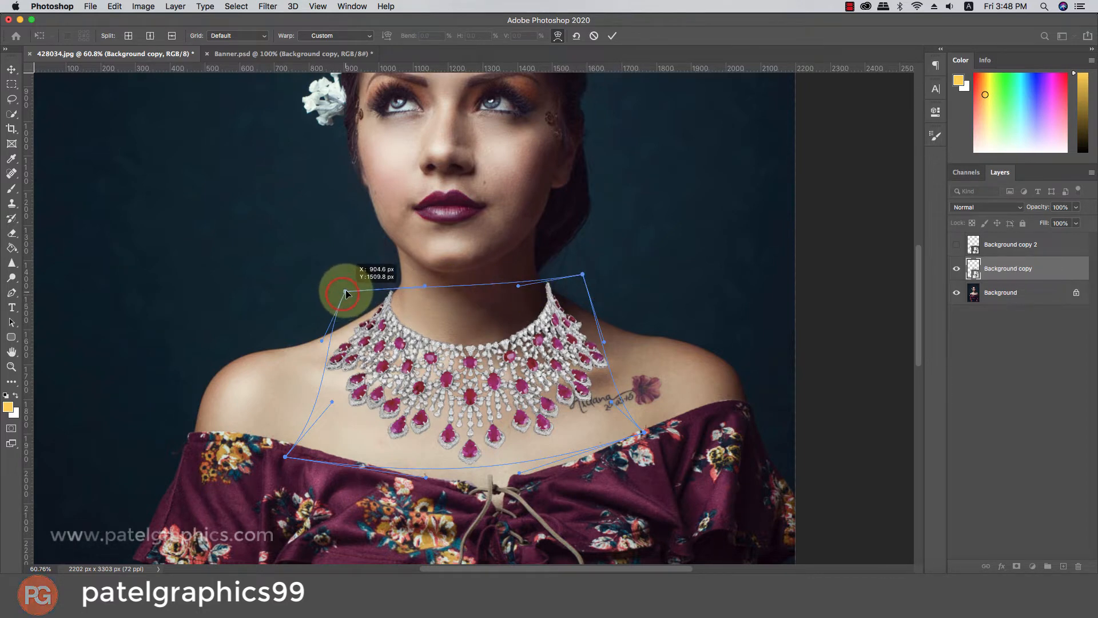
drag(346, 292, 351, 290)
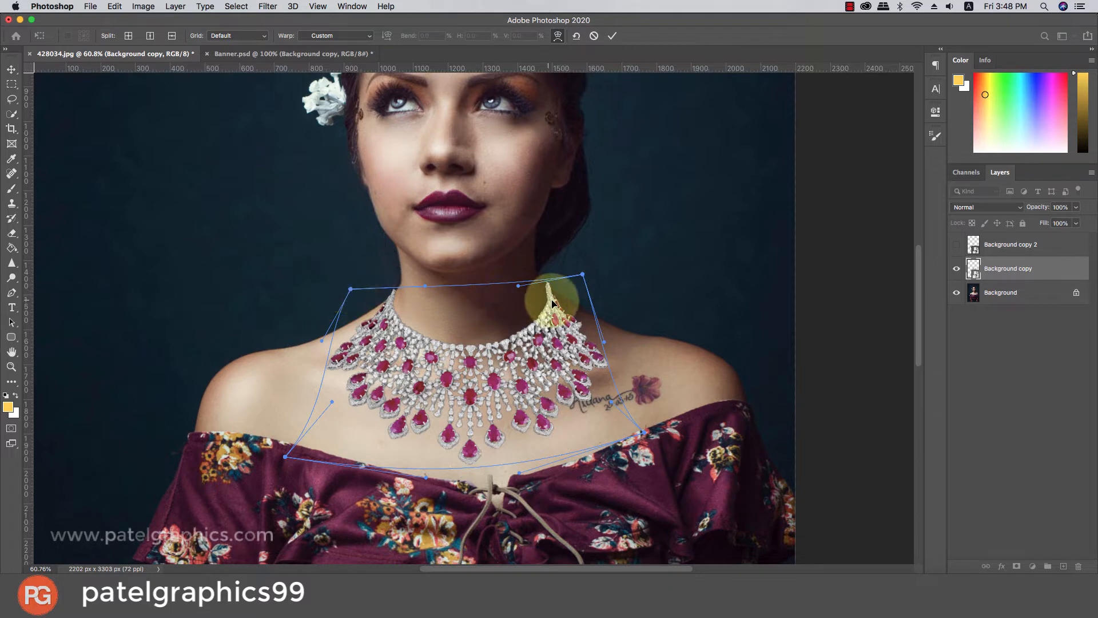
drag(580, 276, 580, 275)
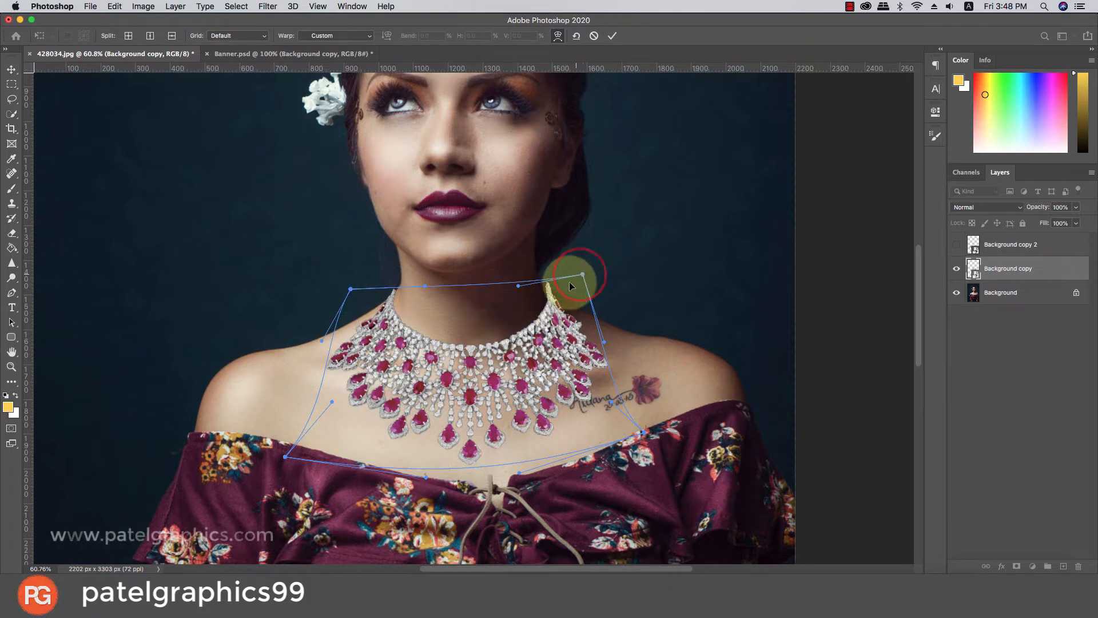
click(548, 304)
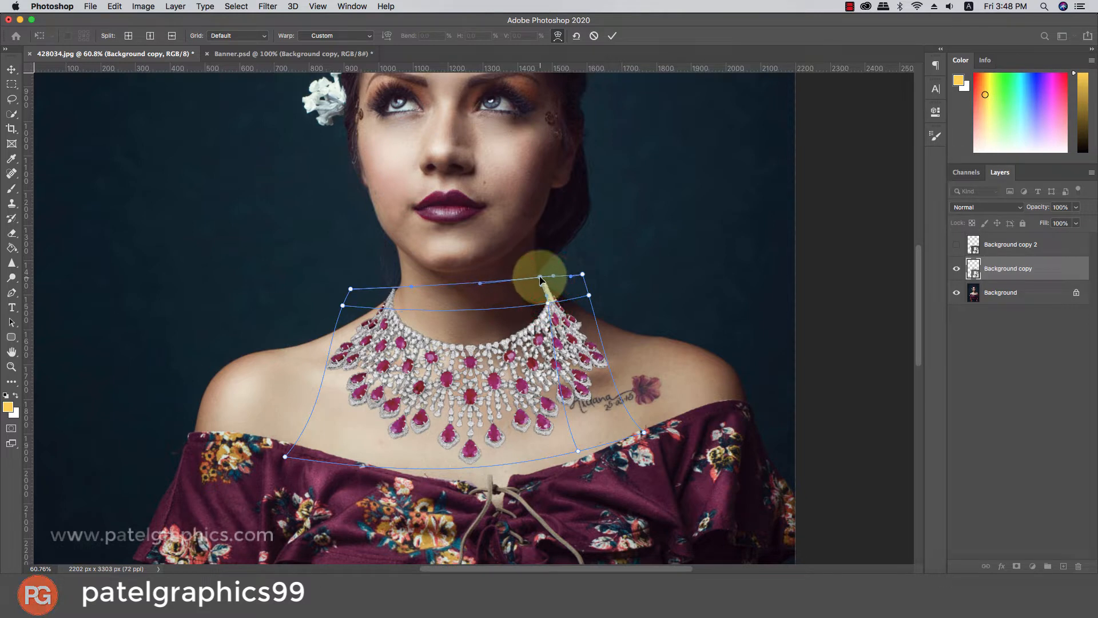
drag(547, 296, 550, 297)
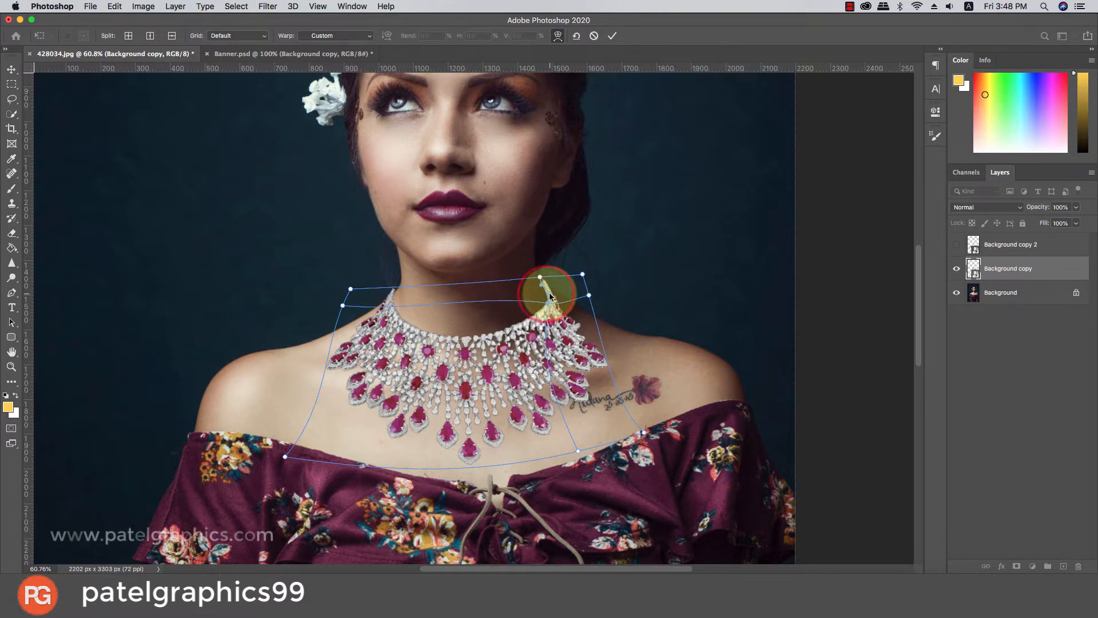
key(super+z)
scroll(547, 294, up, 5)
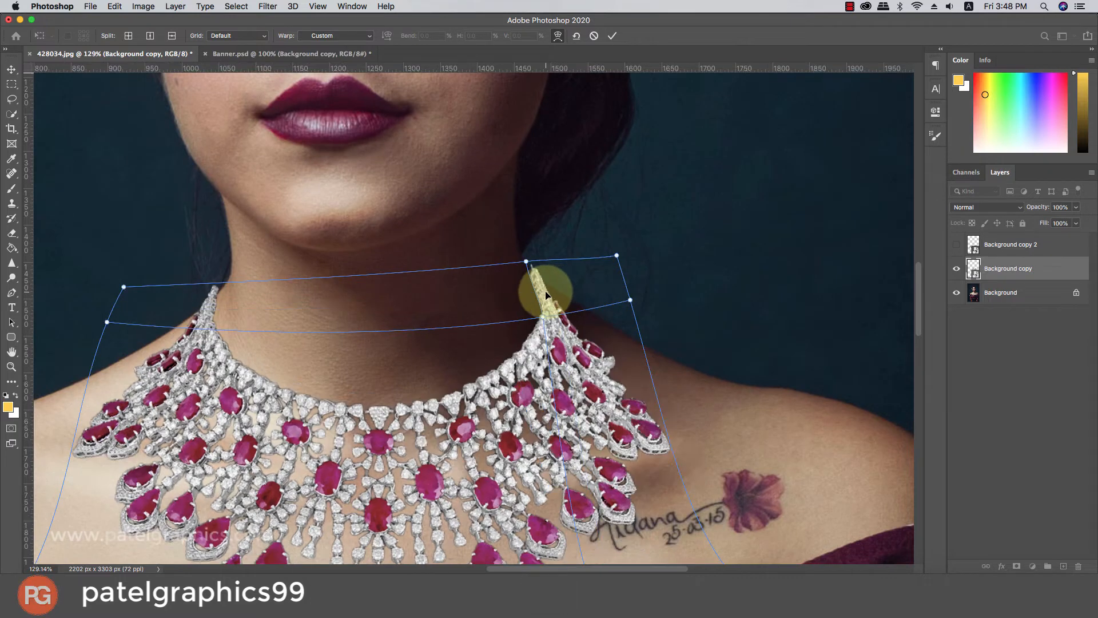
key(super+z)
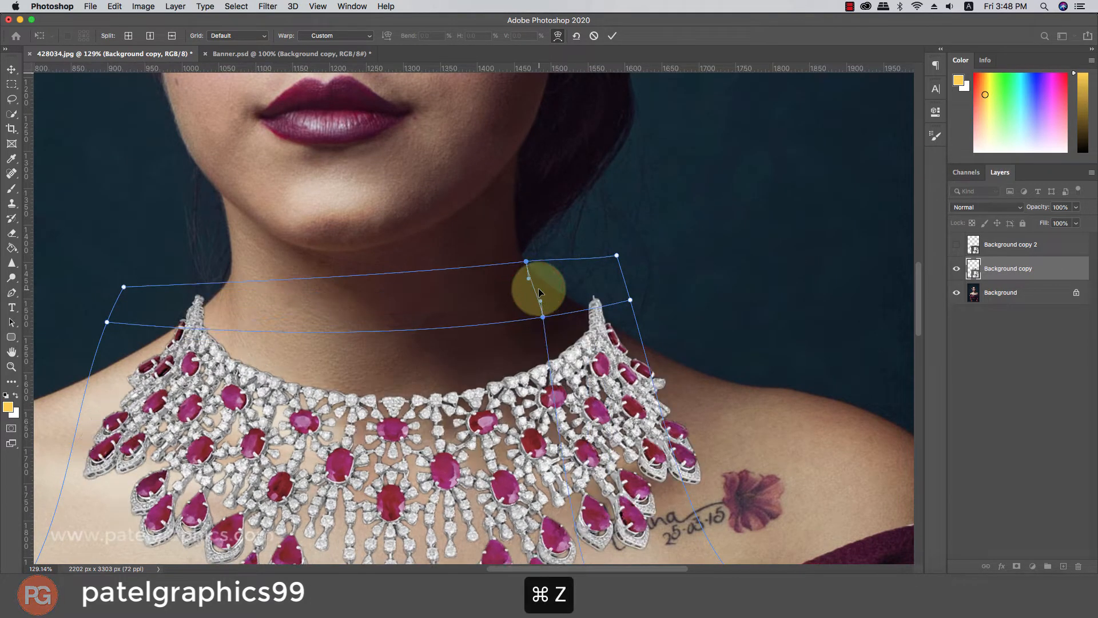
- Curve the necklace's upper-right end along the neck, shape the upper-left end with another crosswise split, and apply the warp
drag(531, 279, 545, 282)
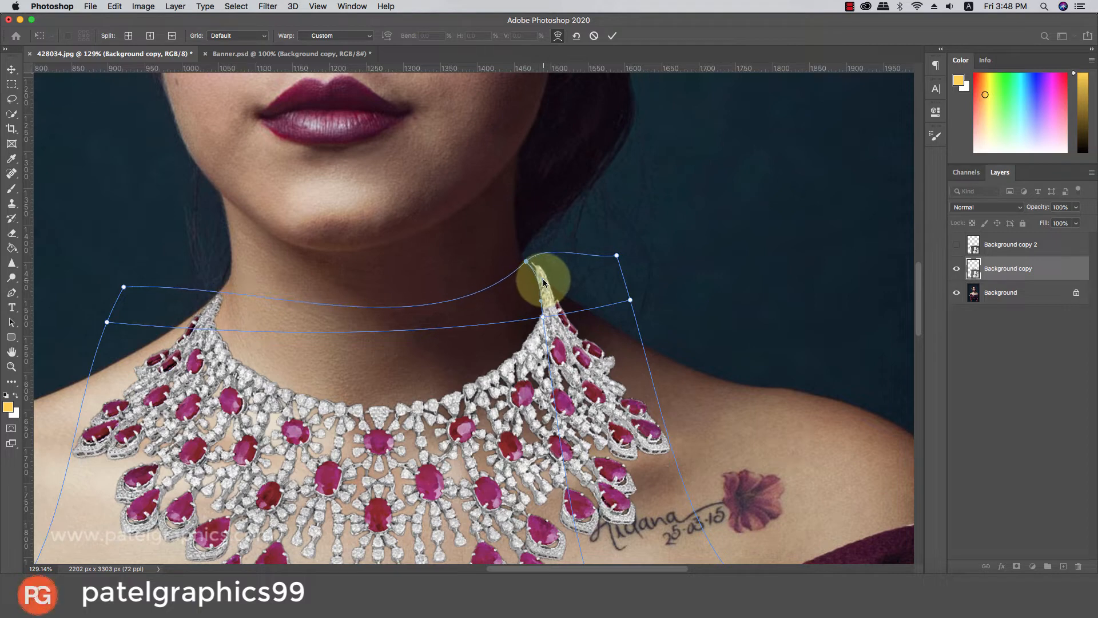
click(218, 309)
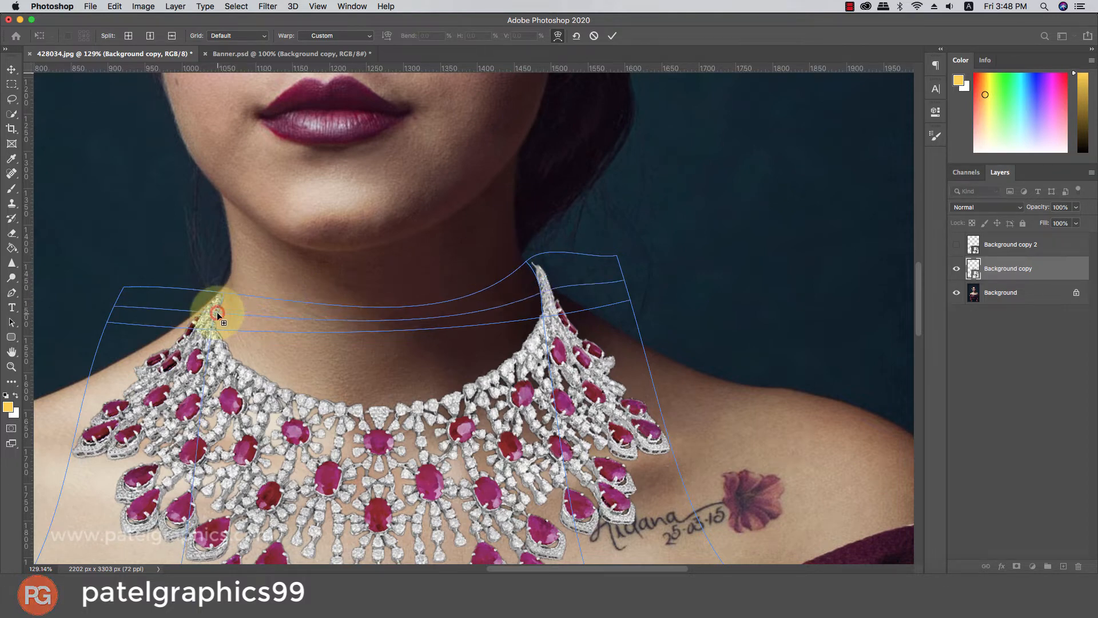
alt+click(218, 313)
drag(223, 294, 216, 310)
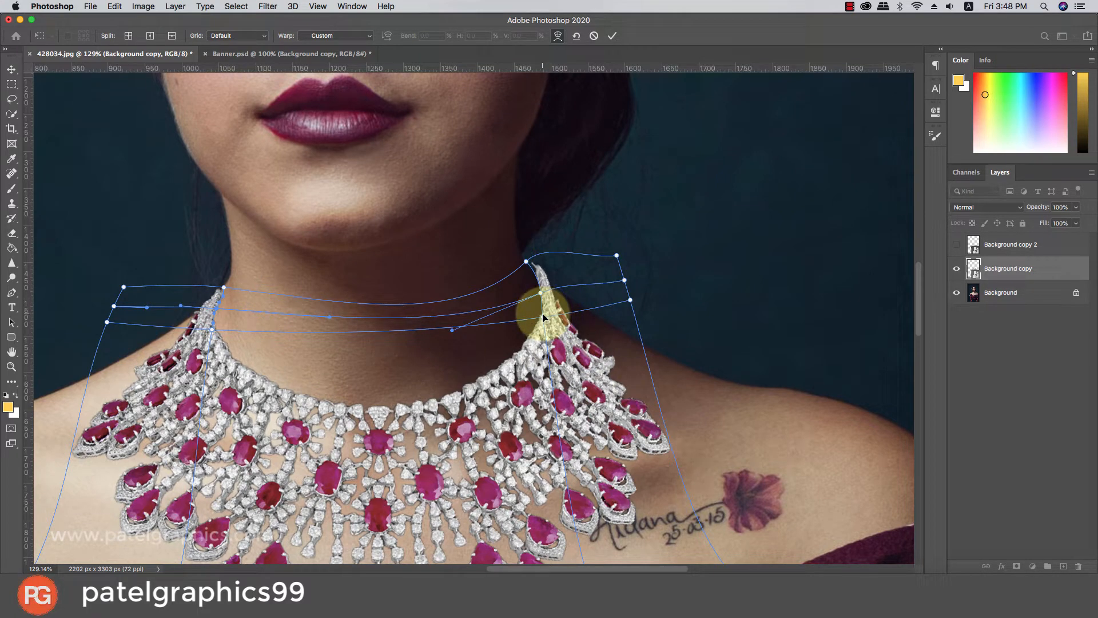
drag(544, 318, 540, 299)
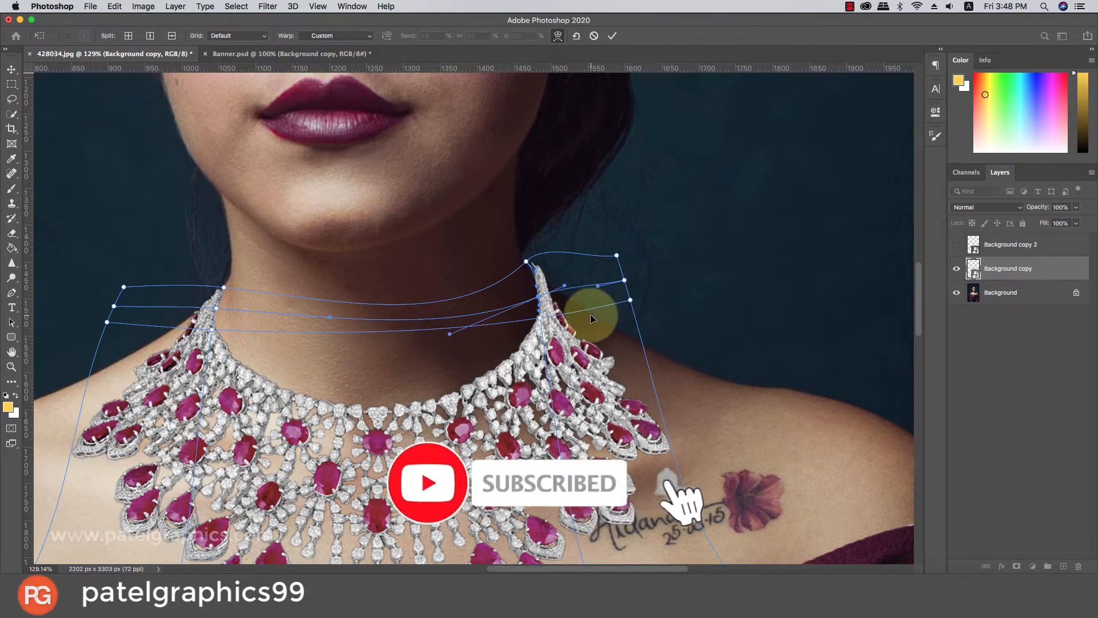
key(Return)
scroll(593, 313, down, 6)
scroll(592, 314, up, 3)
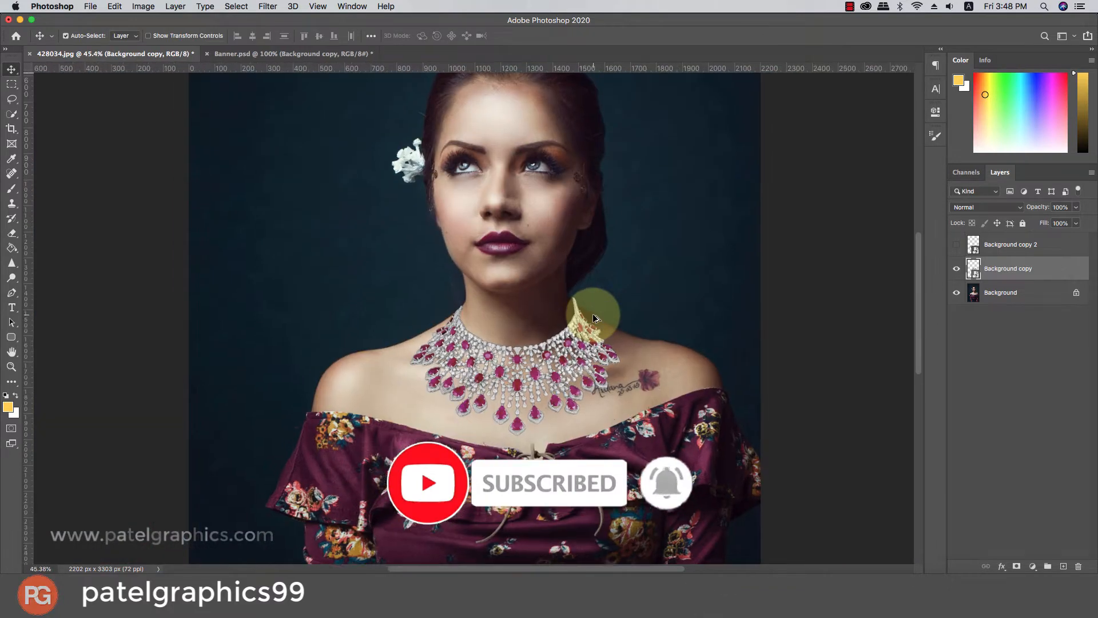
- Add a layer mask to the Background copy necklace layer
click(1002, 269)
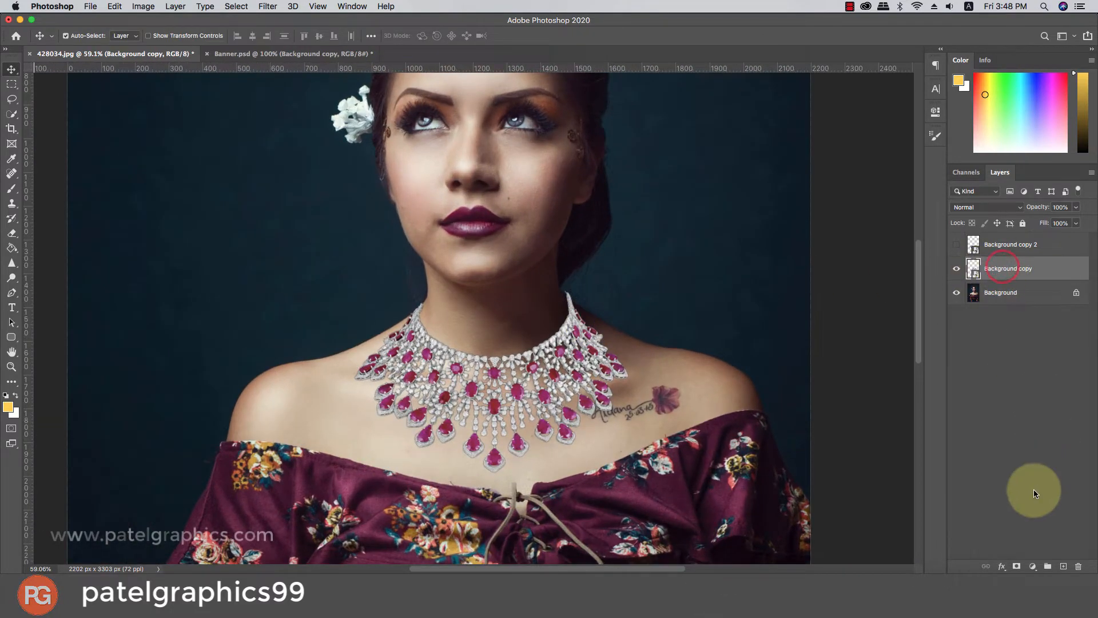
click(1018, 566)
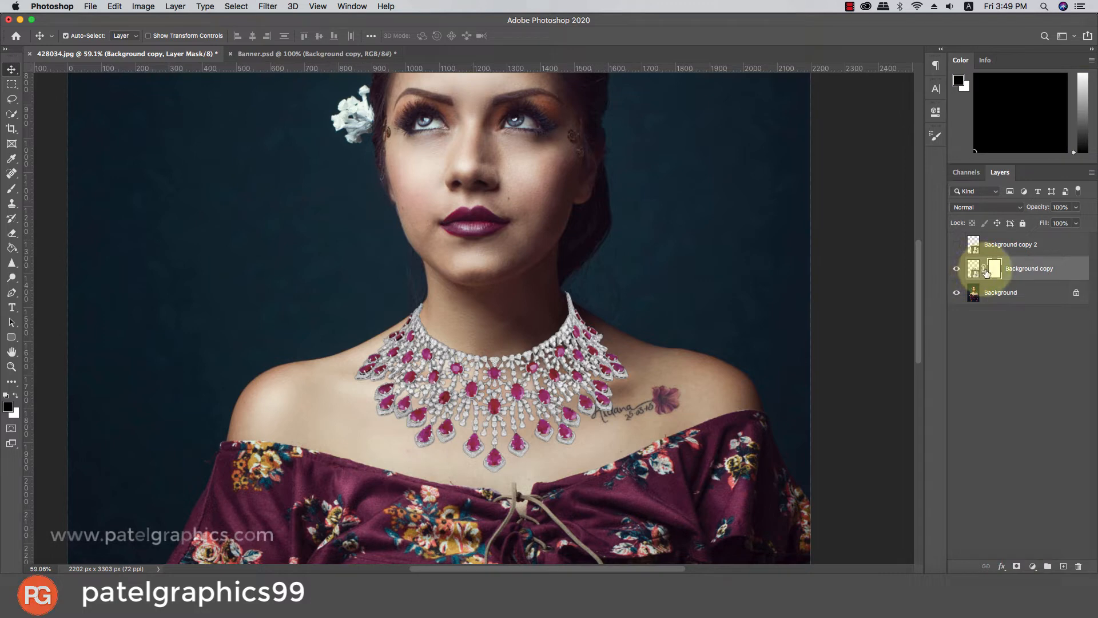
scroll(606, 283, up, 5)
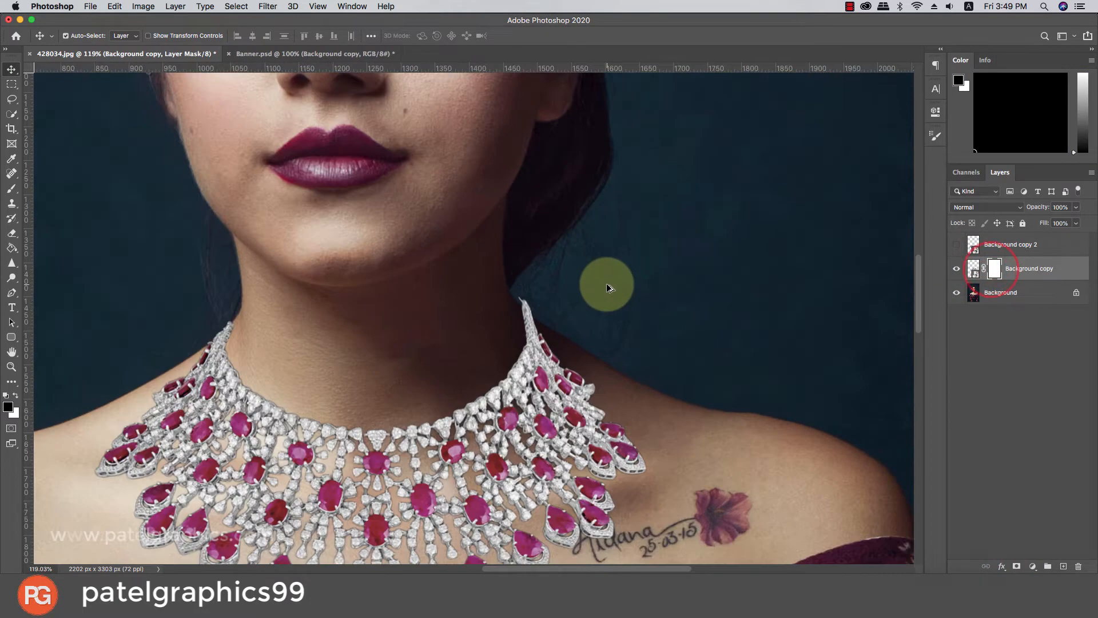
- Hide the tips of the necklace's two upper ends on the layer mask with a 10 px black brush
key(b)
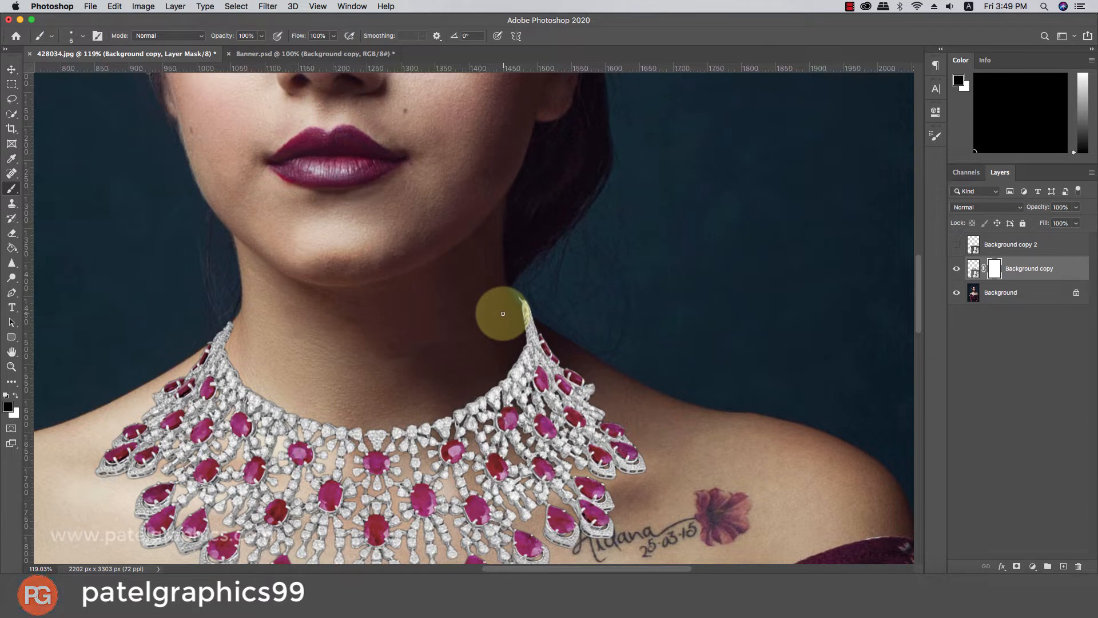
key(bracketleft)
key(bracketleft)
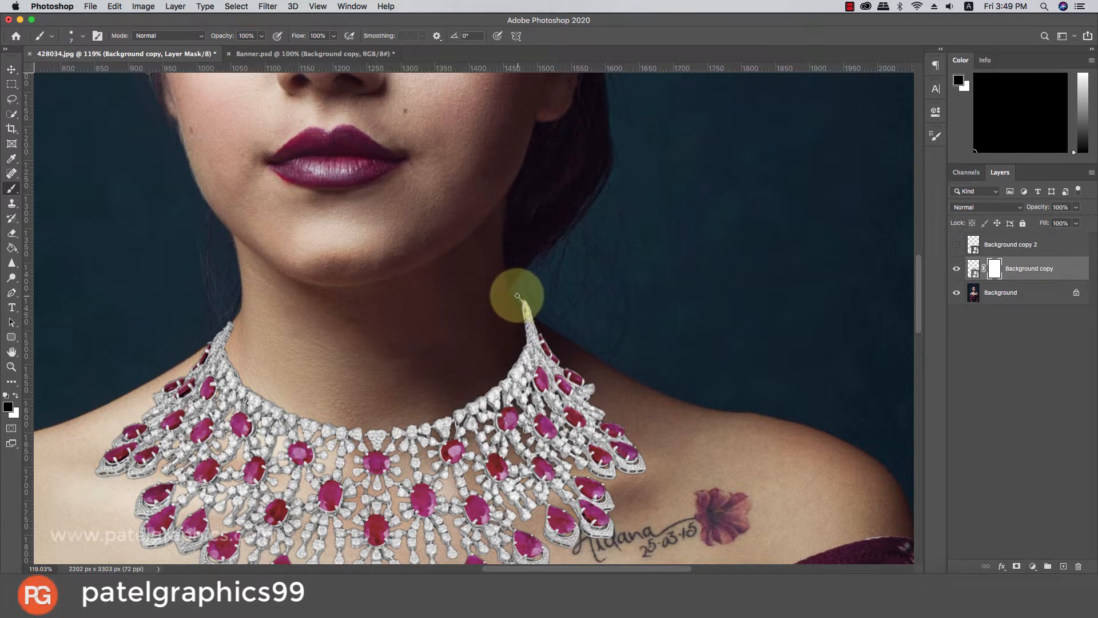
right_click(517, 295)
click(563, 403)
click(499, 287)
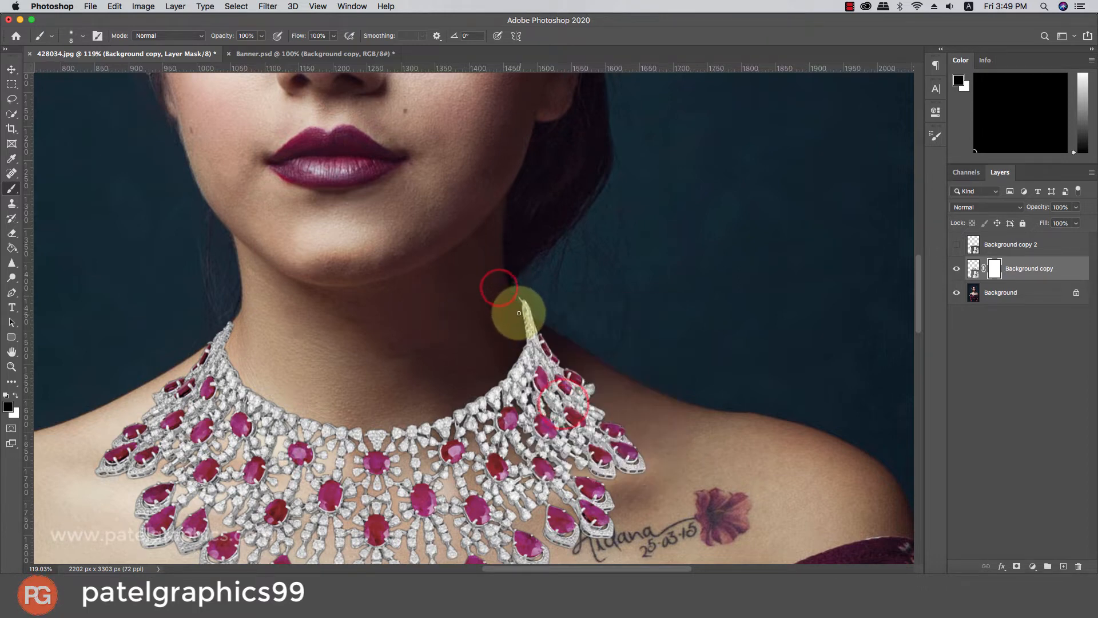
key(bracketright)
key(bracketright)
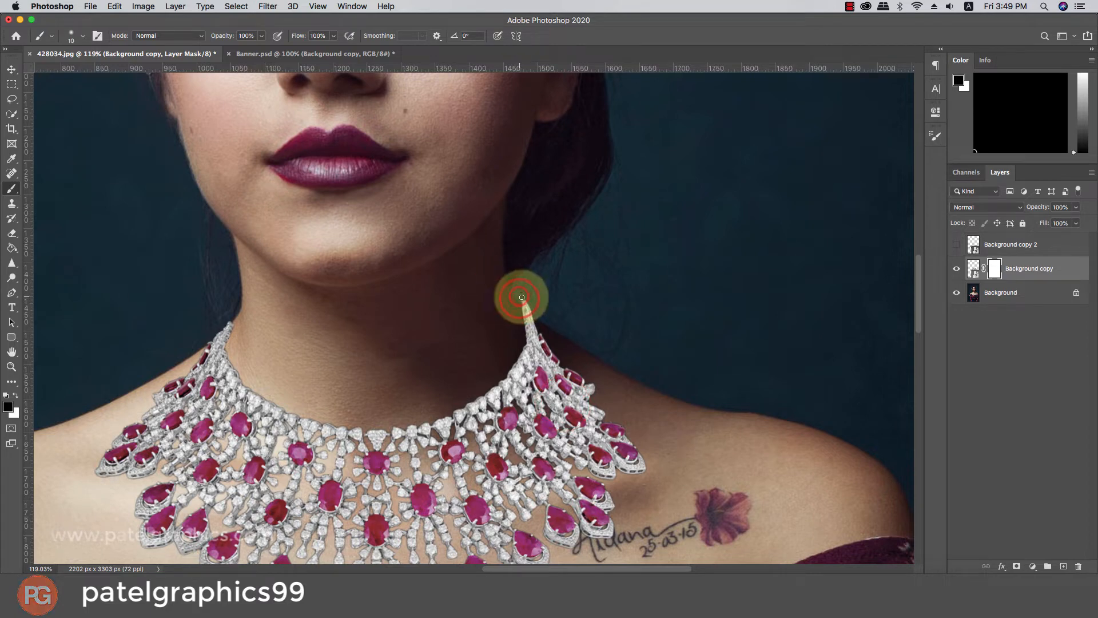
mouse_move(522, 297)
mouse_down()
mouse_move(531, 304)
mouse_move(519, 299)
mouse_up()
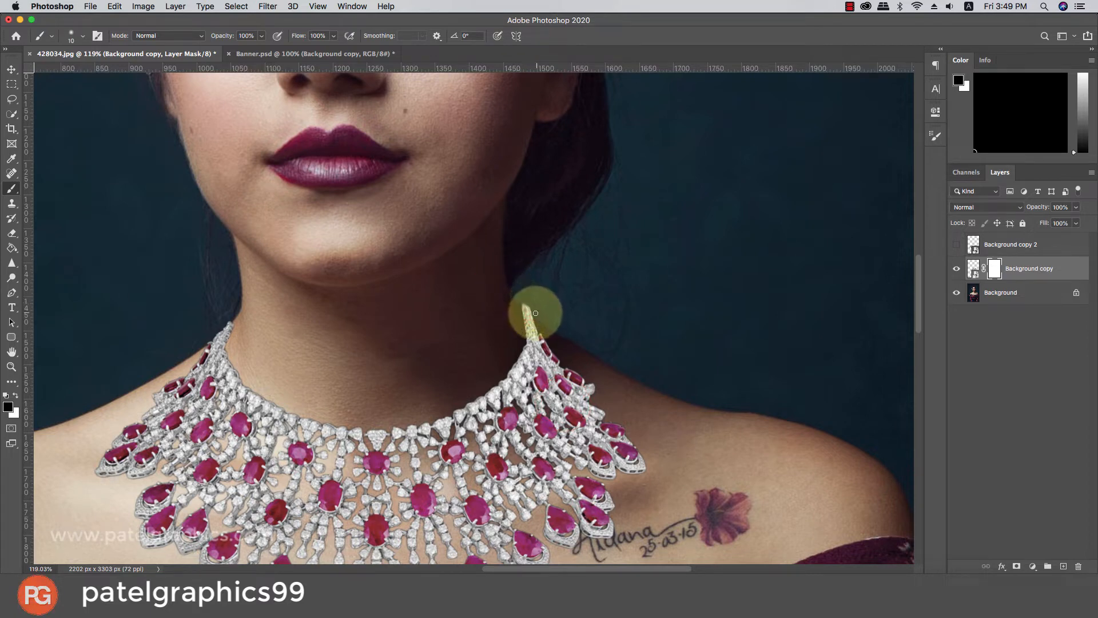
drag(235, 328, 235, 325)
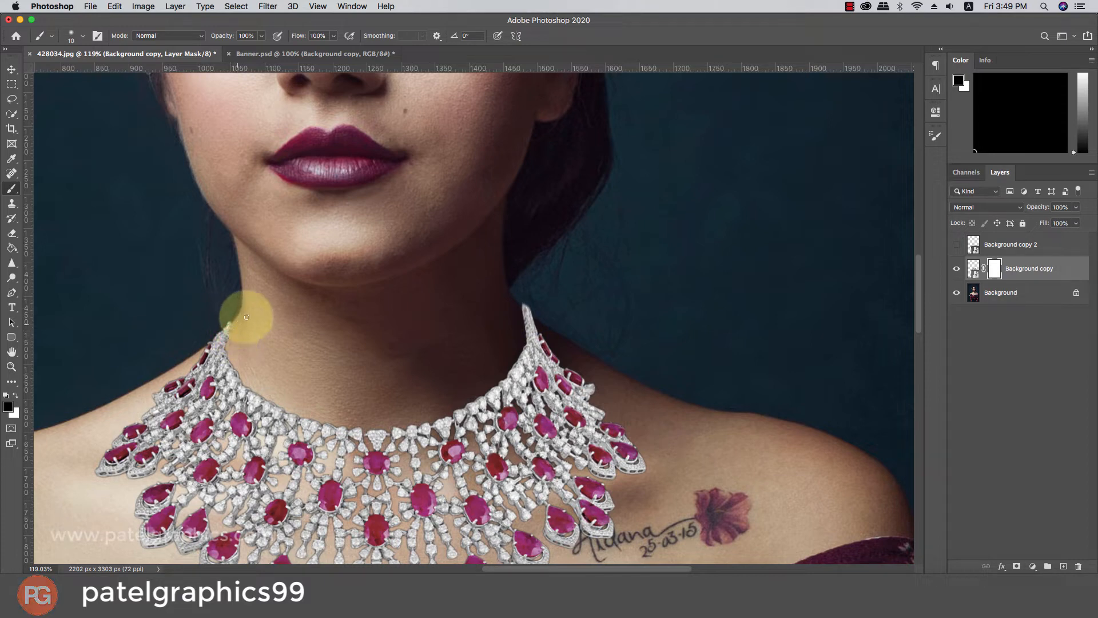
scroll(261, 323, down, 5)
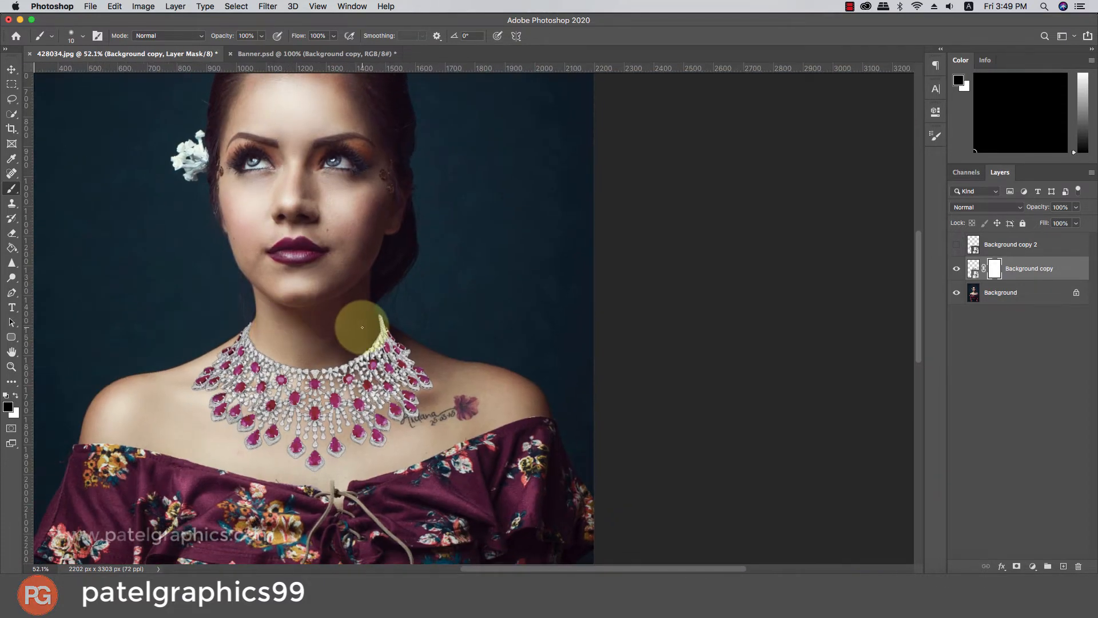
scroll(326, 354, up, 3)
scroll(327, 354, down, 1)
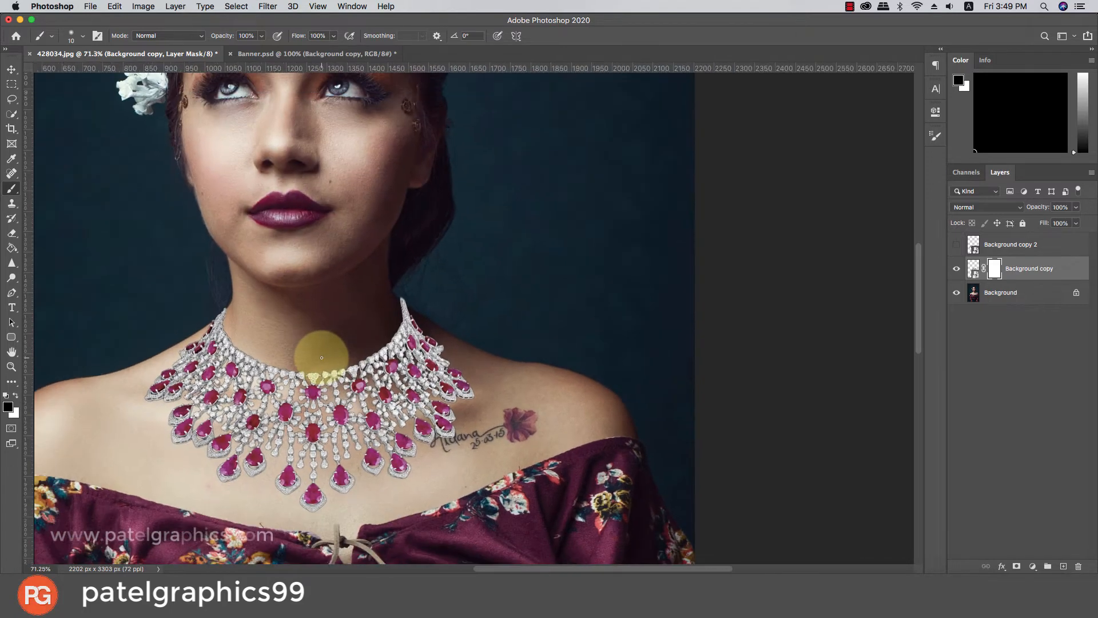
- Add an empty layer above the Background copy necklace layer, then make the necklace's layer mask active again
key(v)
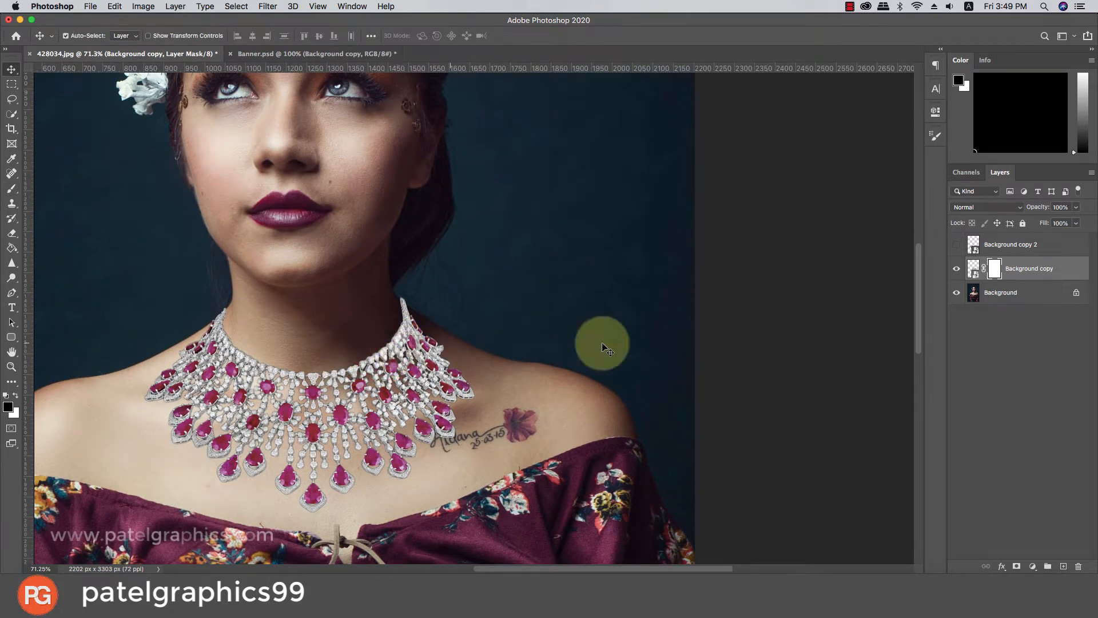
click(1063, 567)
click(995, 293)
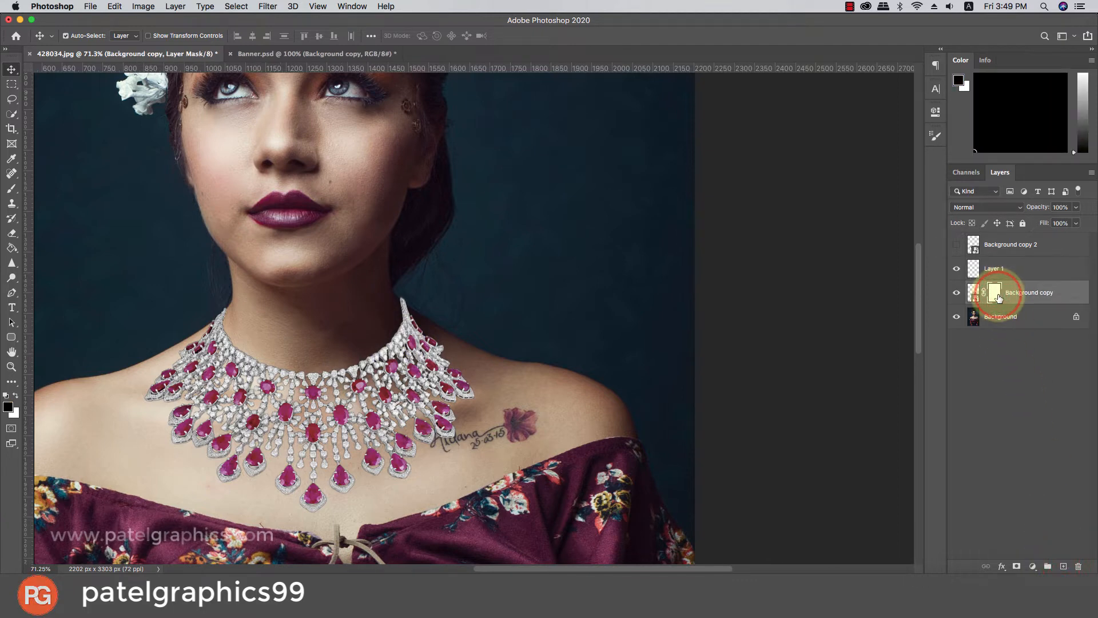
- Fade the necklace's upper ends on the layer mask with a large black brush of 175 to 200 px at 37% opacity
key(b)
scroll(465, 326, down, 3)
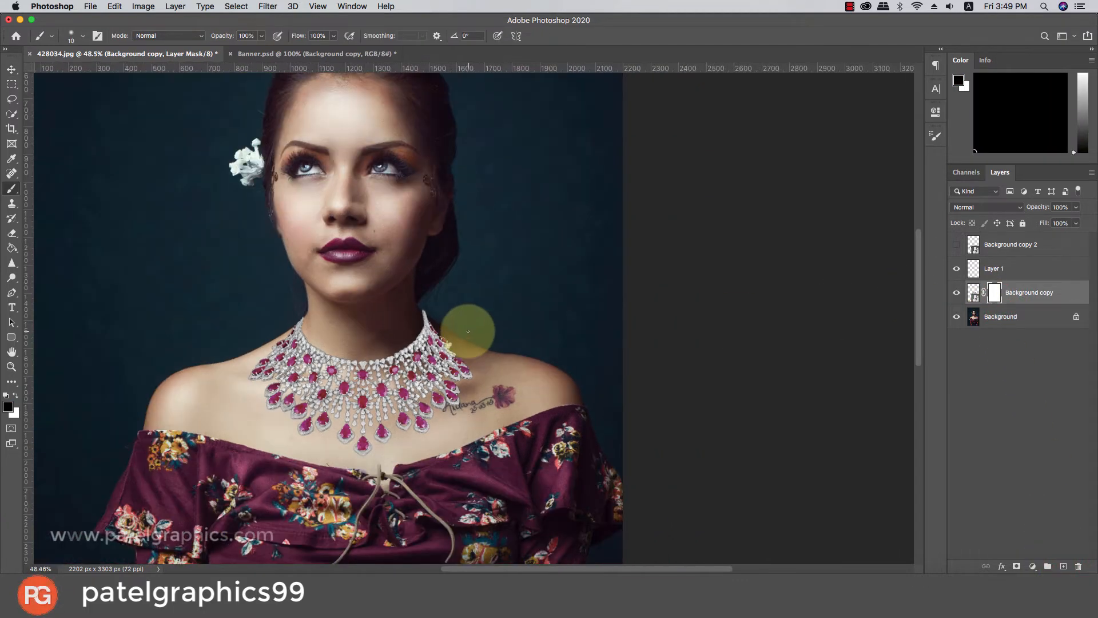
key(bracketleft)
key(bracketleft)
key(bracketleft)
key(bracketleft)
key(bracketleft)
key(bracketleft)
key(bracketleft)
key(bracketleft)
key(bracketleft)
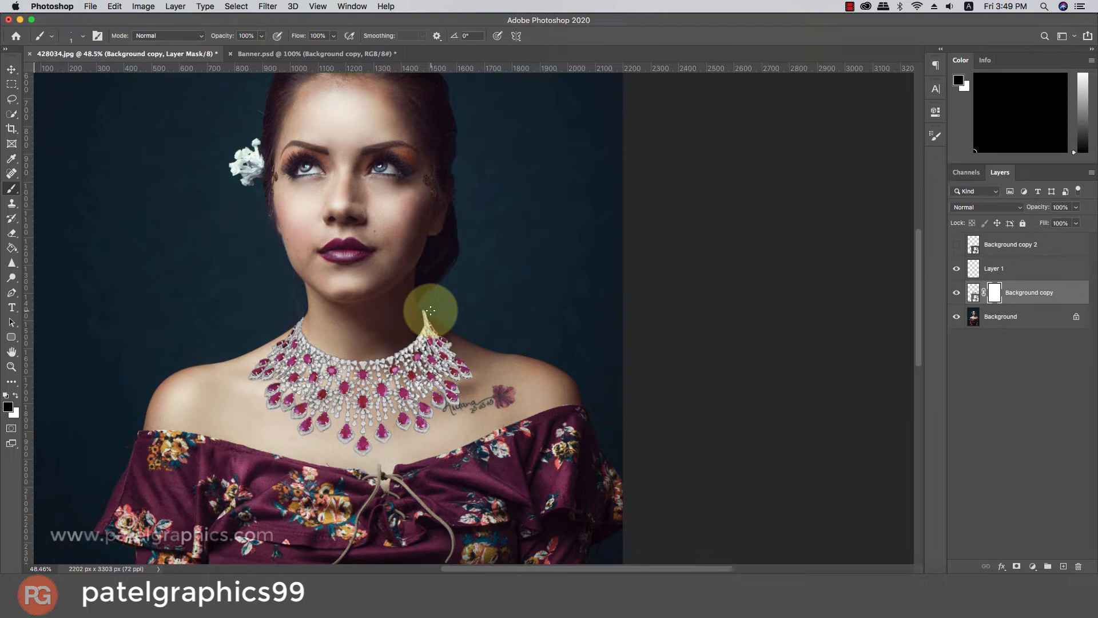
key(bracketright)
key(bracketright)
key(bracketright)
key(bracketright)
key(bracketright)
key(bracketright)
key(bracketright)
key(bracketright)
key(bracketright)
key(bracketright)
key(bracketright)
key(bracketright)
key(bracketright)
key(bracketright)
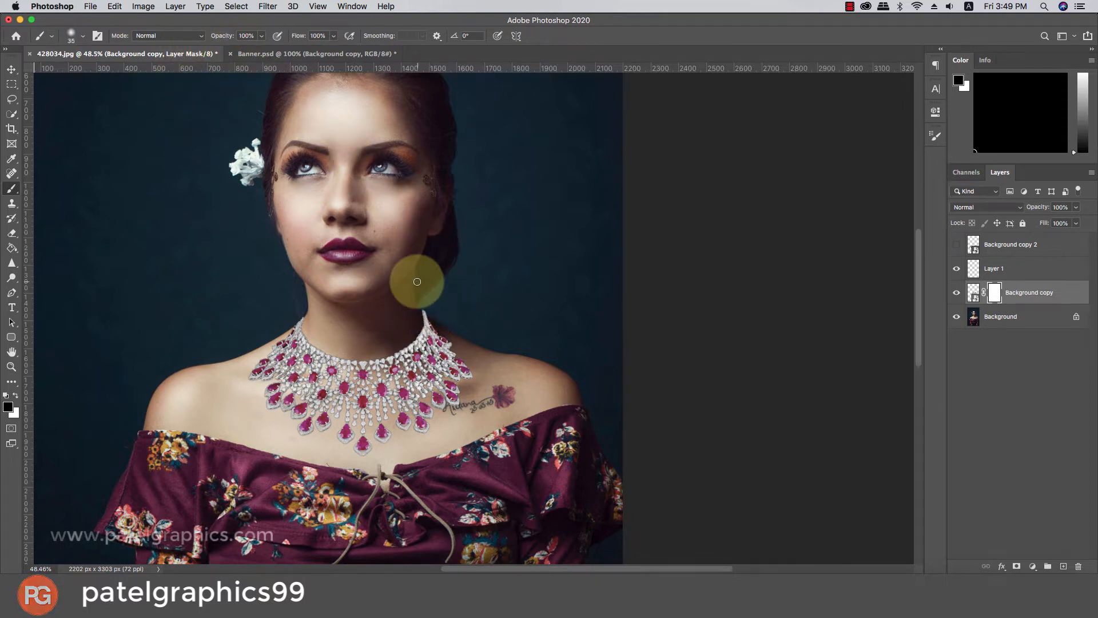
key(bracketright)
key(bracketright)
key(bracketright)
key(bracketright)
key(bracketright)
key(bracketright)
key(bracketright)
key(bracketright)
key(bracketright)
key(bracketright)
key(bracketright)
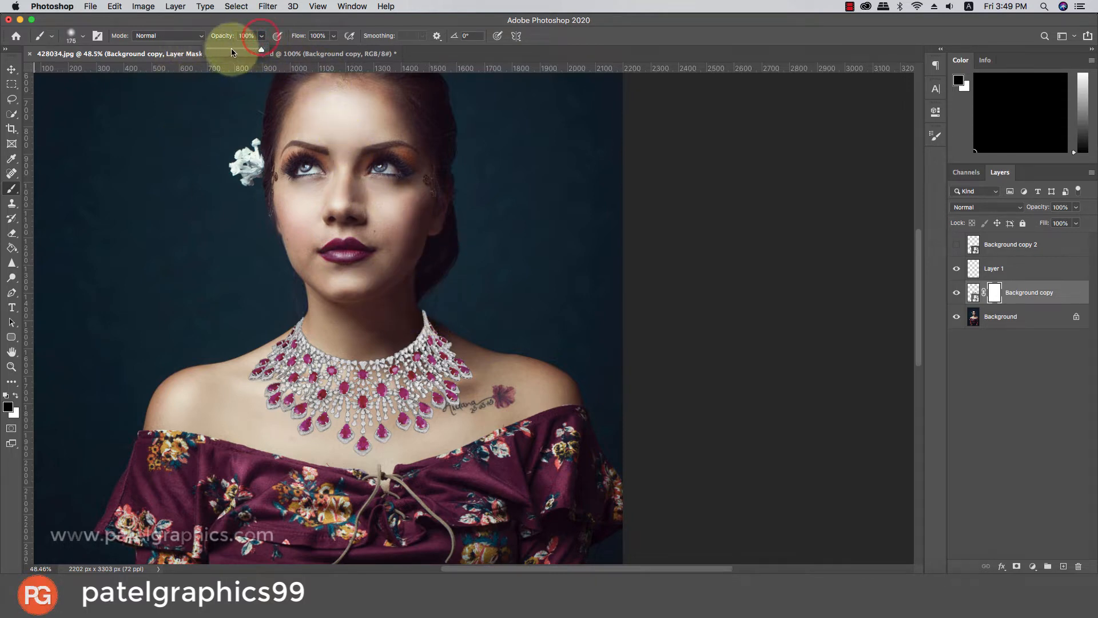
click(227, 49)
key(bracketright)
click(444, 299)
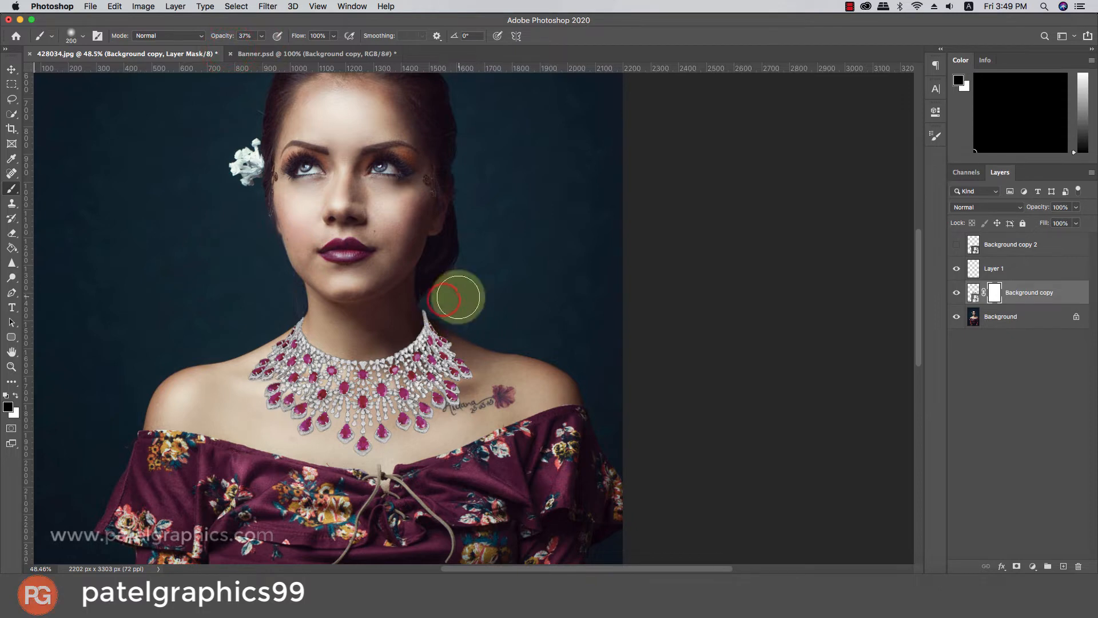
key(bracketleft)
click(462, 330)
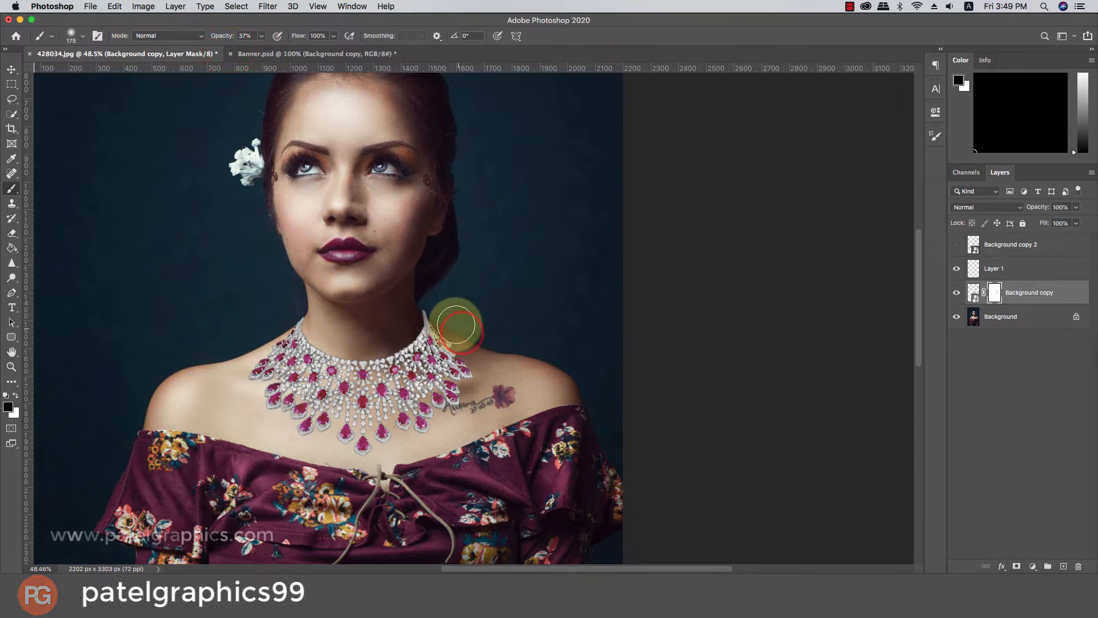
click(411, 313)
click(287, 307)
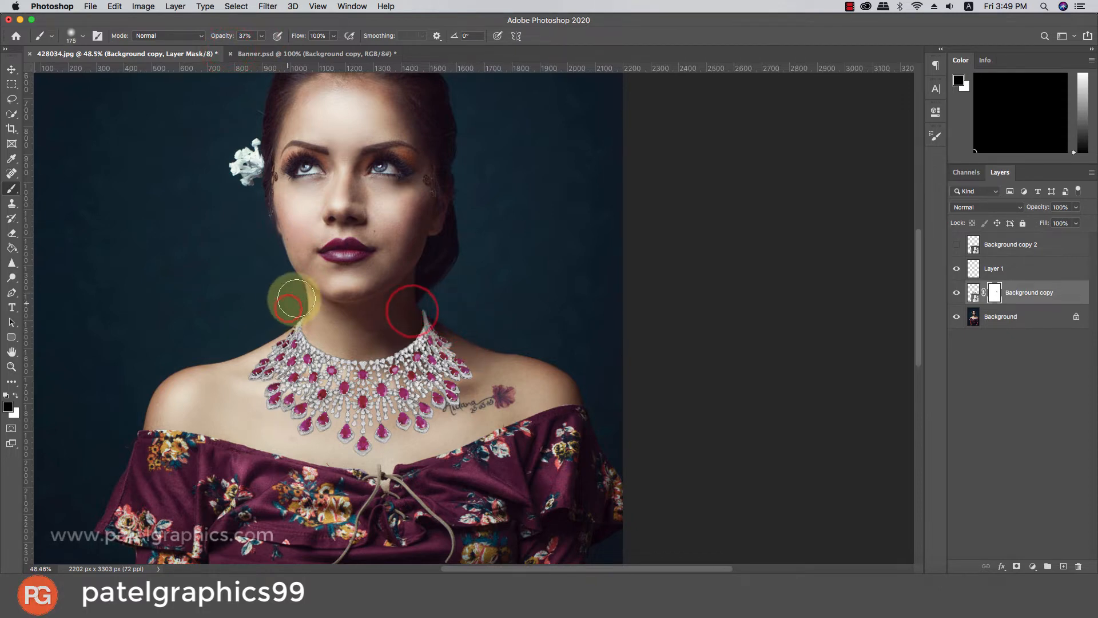
key(bracketleft)
key(bracketleft)
click(433, 290)
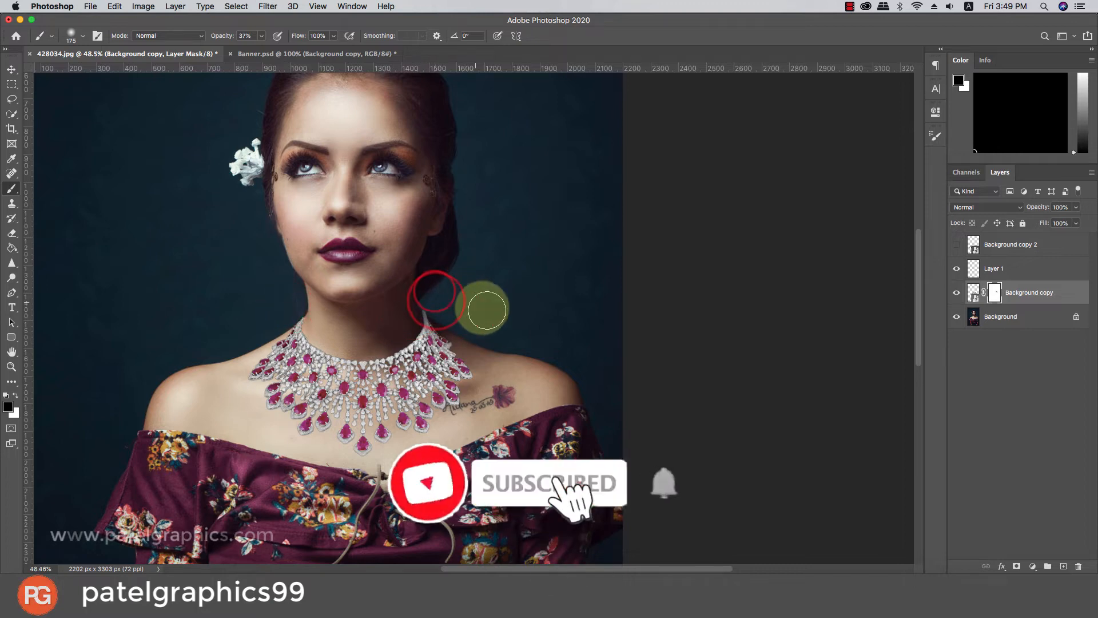
- Clip Layer 1 to the Background copy necklace layer with a clipping mask
click(1023, 268)
right_click(1034, 270)
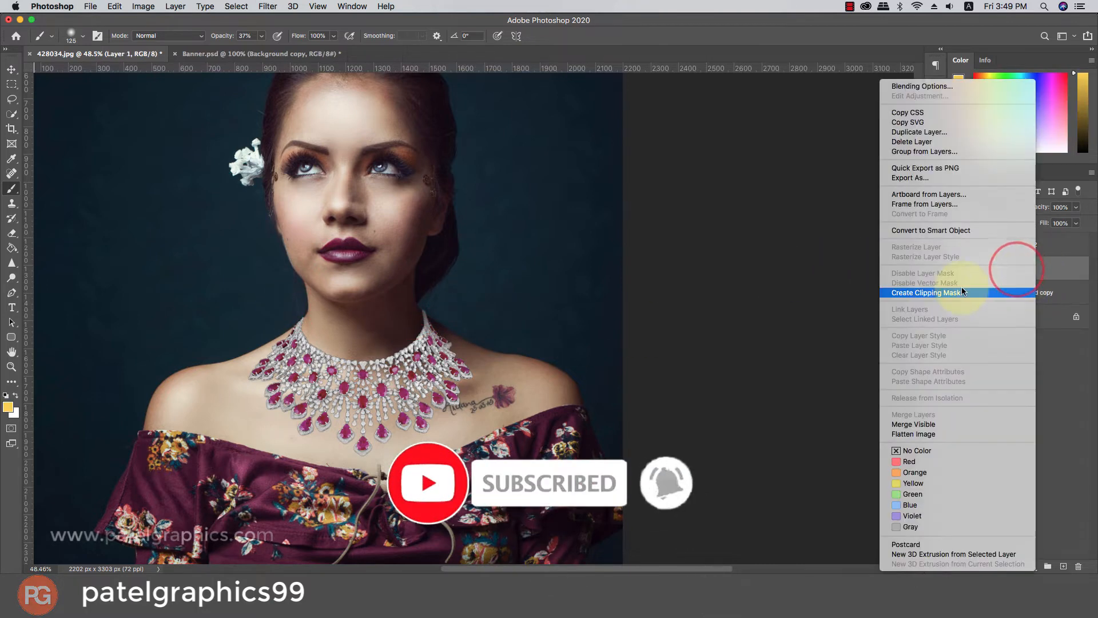
click(942, 289)
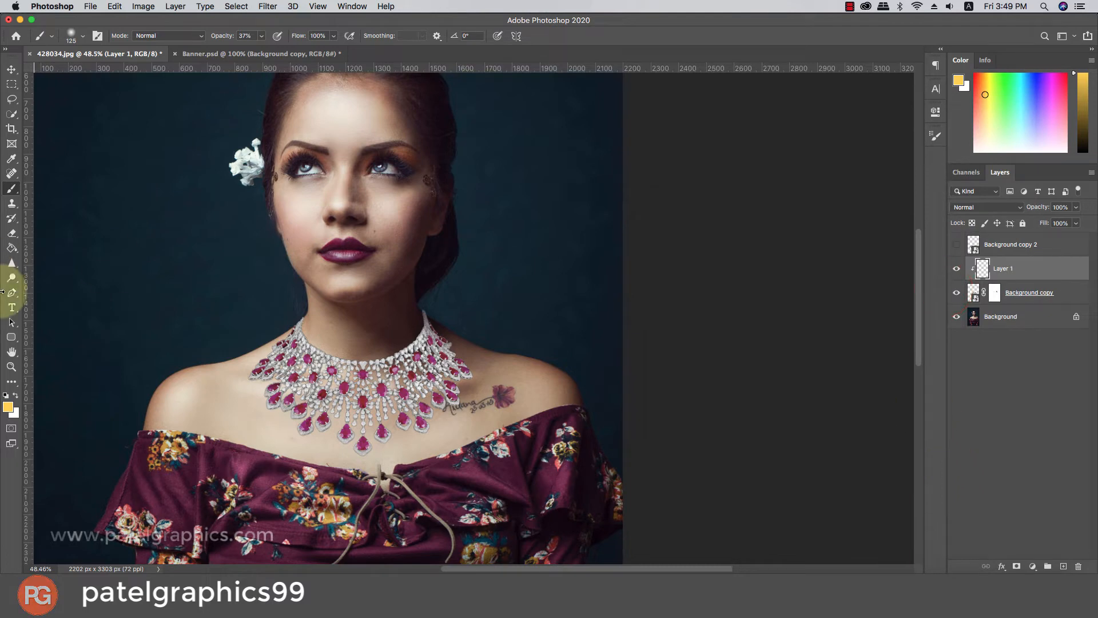
- Set the foreground colour to a near-black shade sampled from the image at the necklace's upper-right end
click(9, 408)
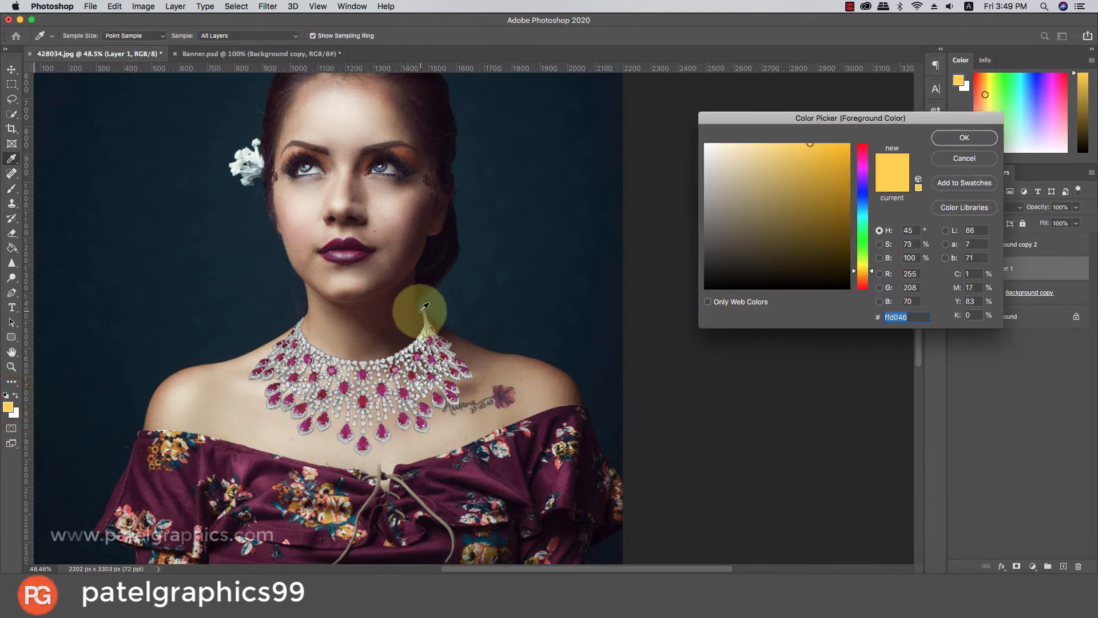
drag(423, 307, 429, 307)
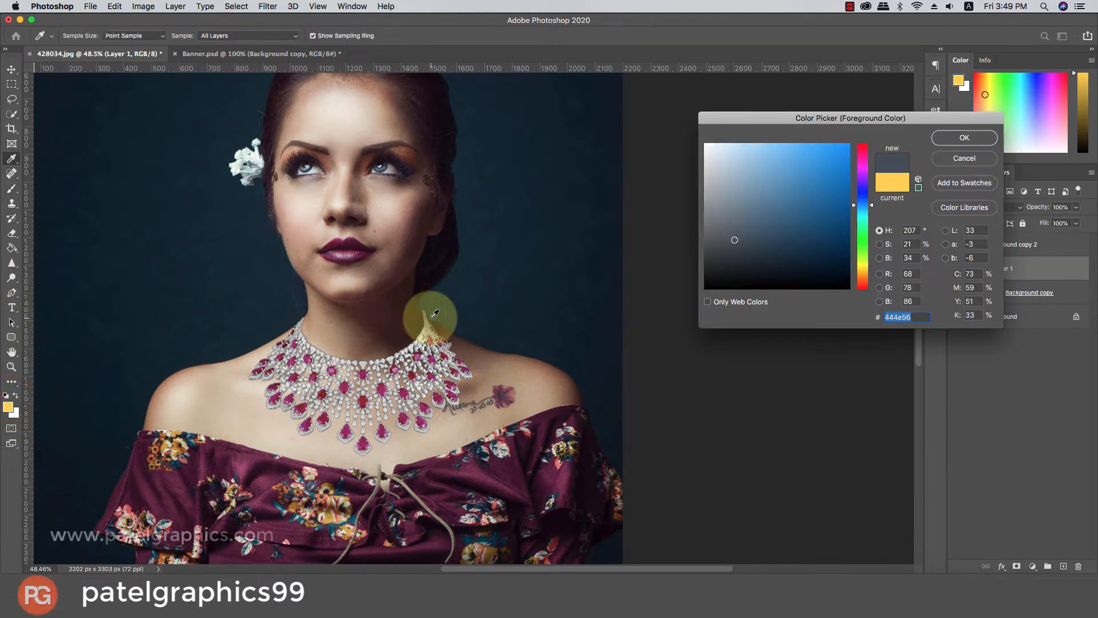
click(429, 313)
click(963, 138)
- Paint dark shading over the necklace's upper-right end and right side on Layer 1 with the 37% opacity brush
key(b)
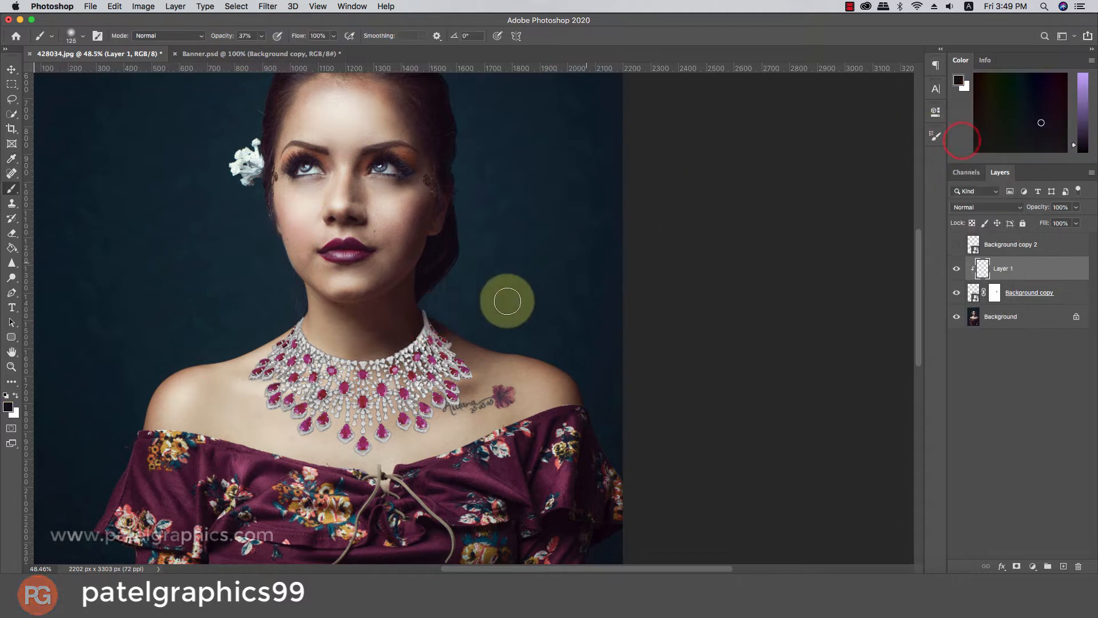
drag(507, 302, 446, 302)
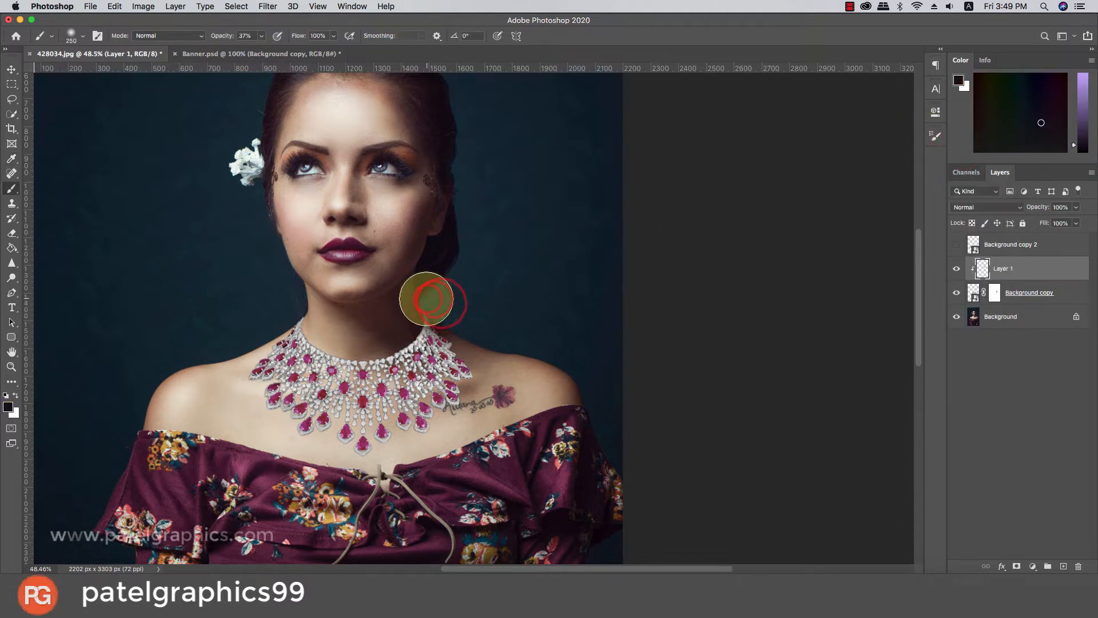
mouse_move(426, 298)
mouse_down()
mouse_move(461, 331)
mouse_move(378, 320)
mouse_move(397, 324)
mouse_move(393, 313)
mouse_move(448, 343)
mouse_move(420, 318)
mouse_up()
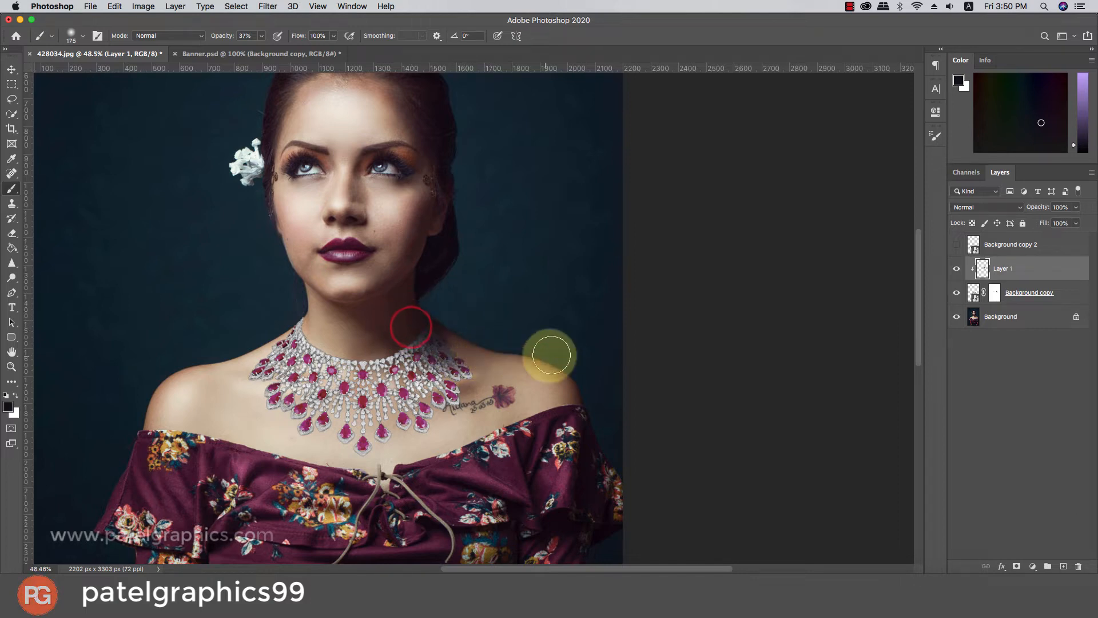
click(463, 368)
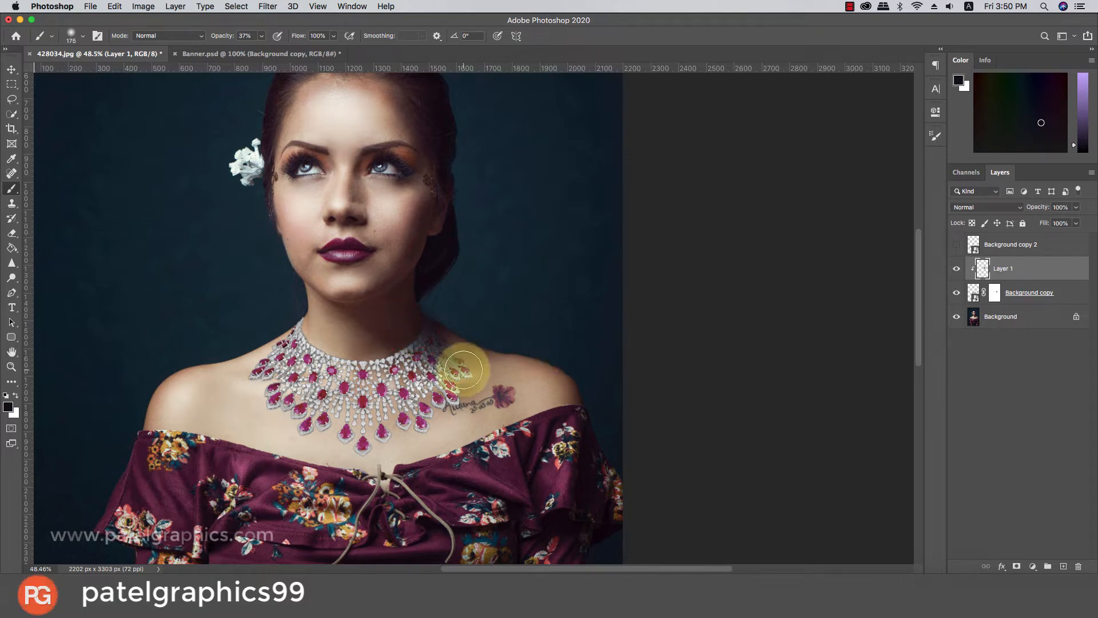
- Lower the opacity of the Layer 1 shading to 80% and check the necklace against the whole portrait
click(1075, 207)
mouse_move(1054, 221)
mouse_down()
mouse_move(1041, 222)
mouse_move(1066, 224)
mouse_up()
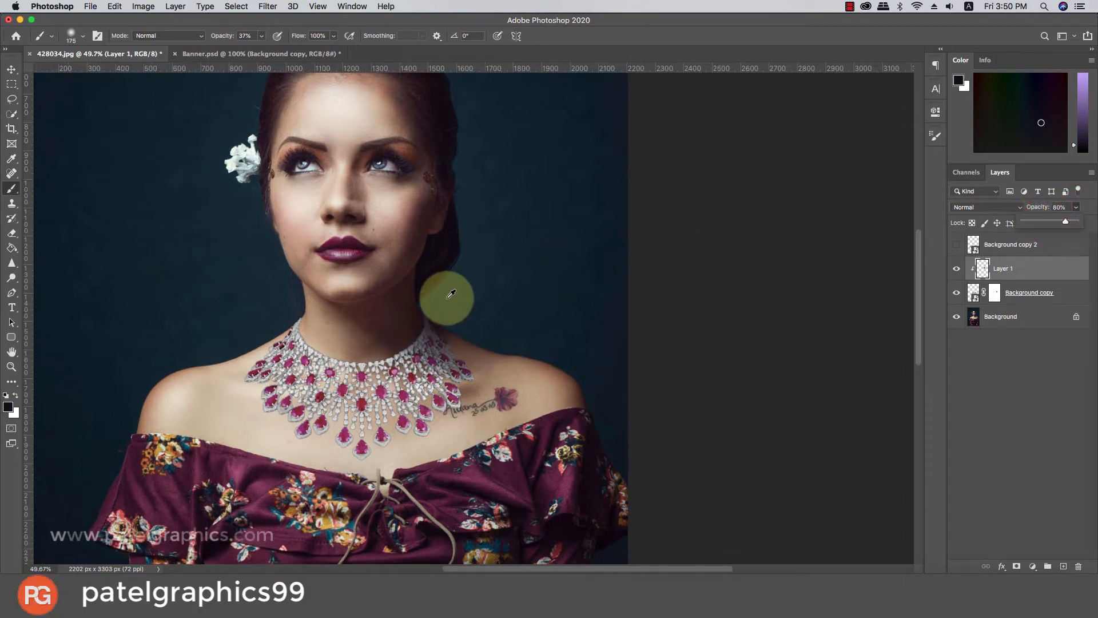
scroll(443, 297, up, 3)
scroll(446, 297, down, 5)
scroll(446, 297, down, 3)
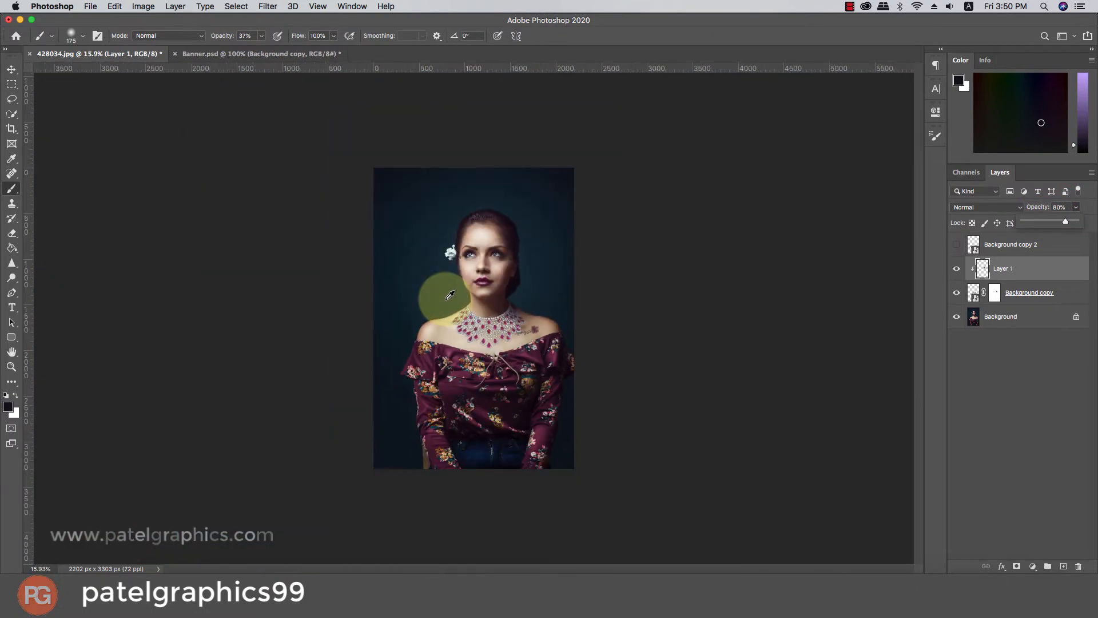
scroll(444, 297, up, 2)
scroll(569, 286, up, 3)
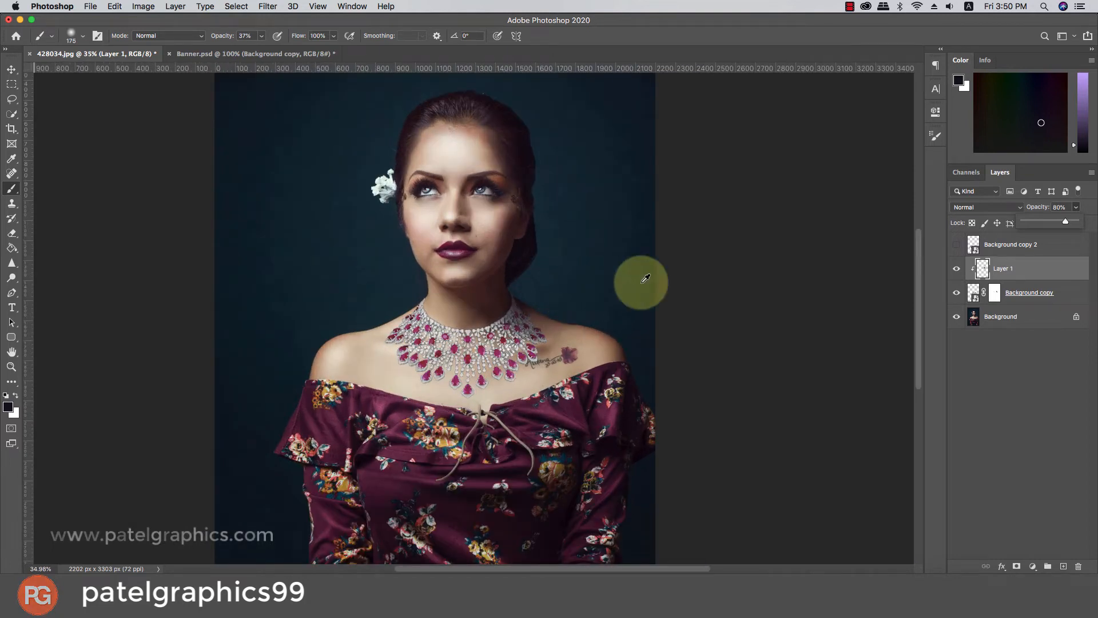
- Set the Eraser to a 200 px Soft Round brush for softening the Layer 1 shading
key(e)
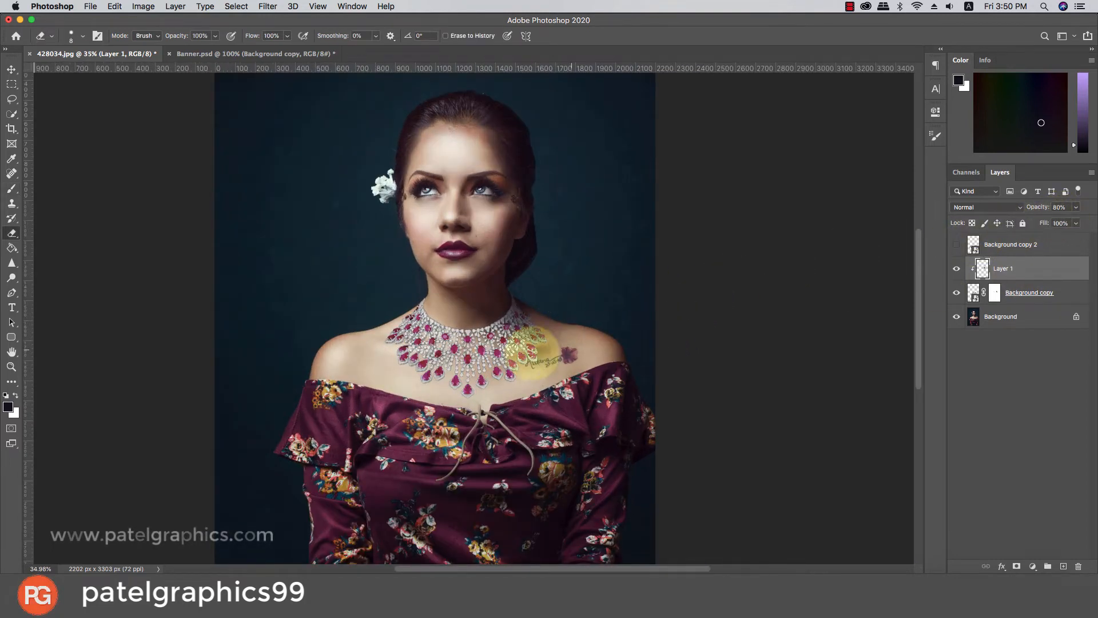
key(bracketright)
key(bracketright)
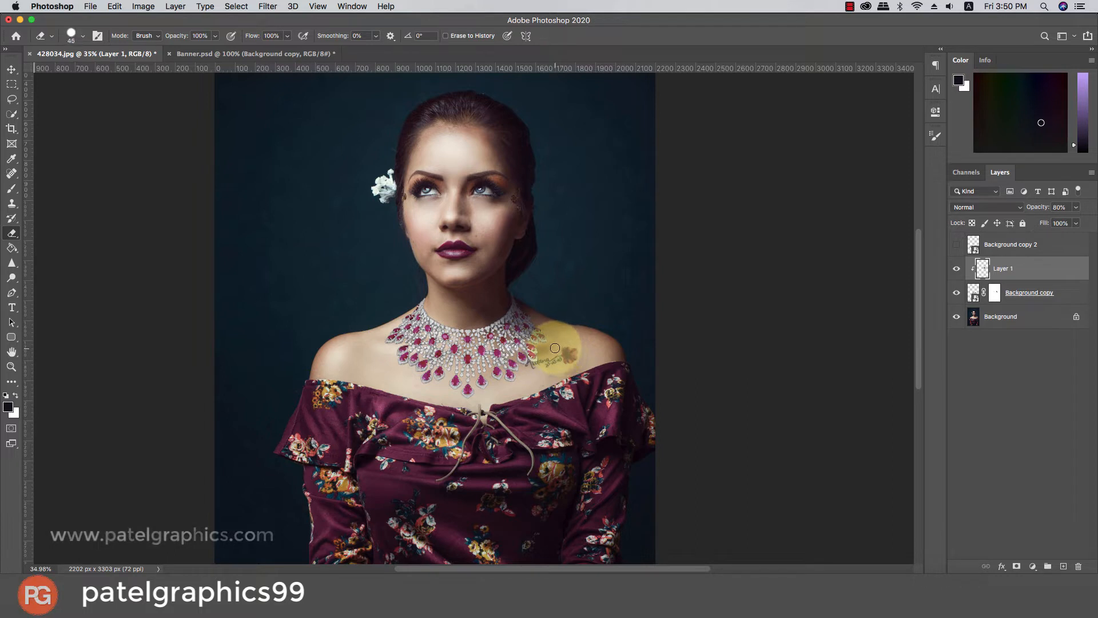
key(bracketright)
key(bracketright)
key(bracketright)
key(bracketright)
key(bracketright)
right_click(541, 355)
click(619, 470)
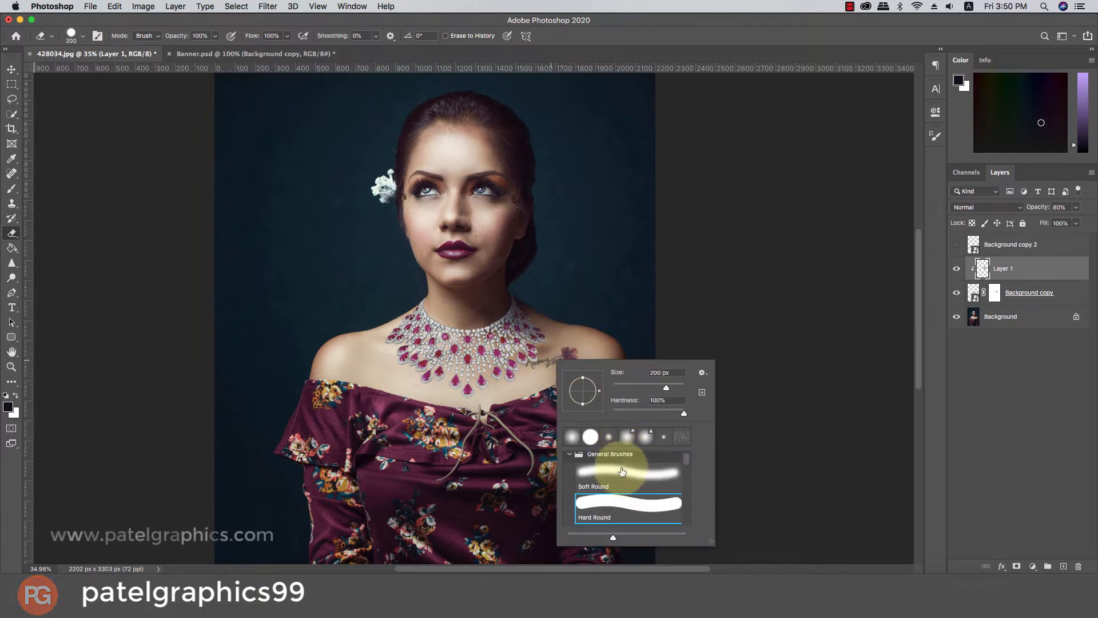
- Enlarge the soft Eraser to 400 px and soften the Layer 1 shading over the necklace's lower-right part
click(541, 347)
key(bracketright)
key(bracketright)
key(bracketright)
key(bracketright)
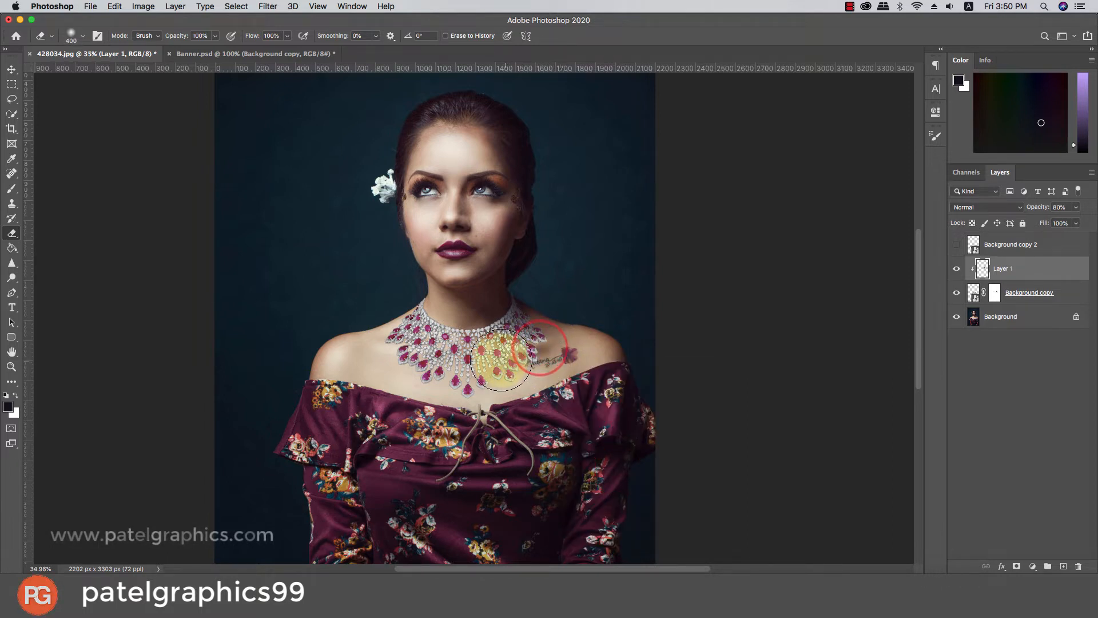
click(497, 359)
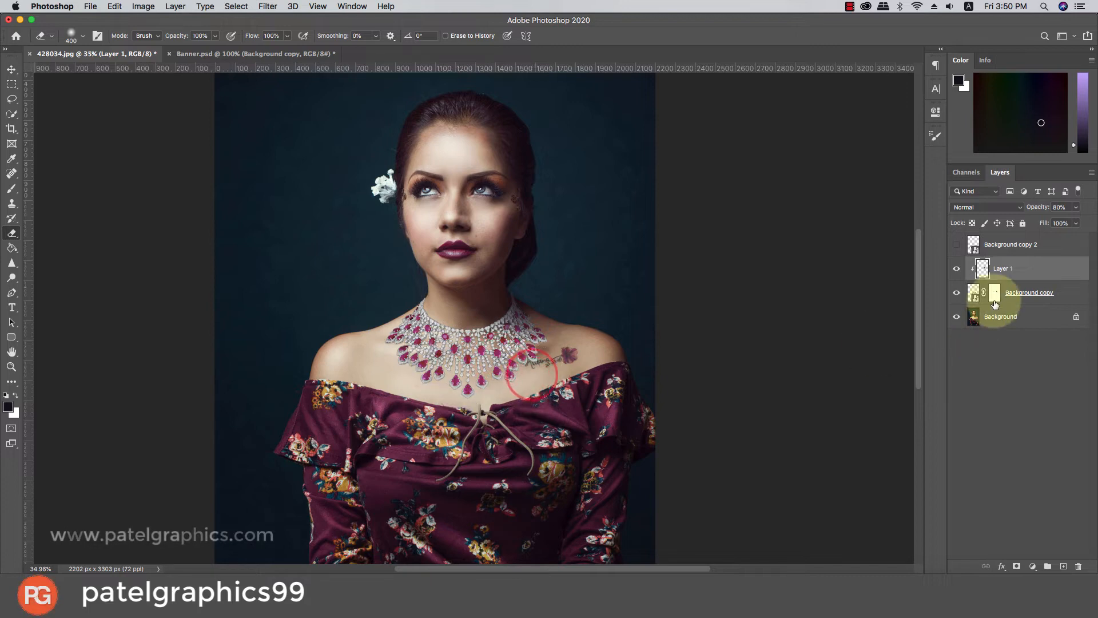
- Paint soft dark shading over the necklace's upper-left end on Layer 1 with the 175 px brush at 37% opacity
key(b)
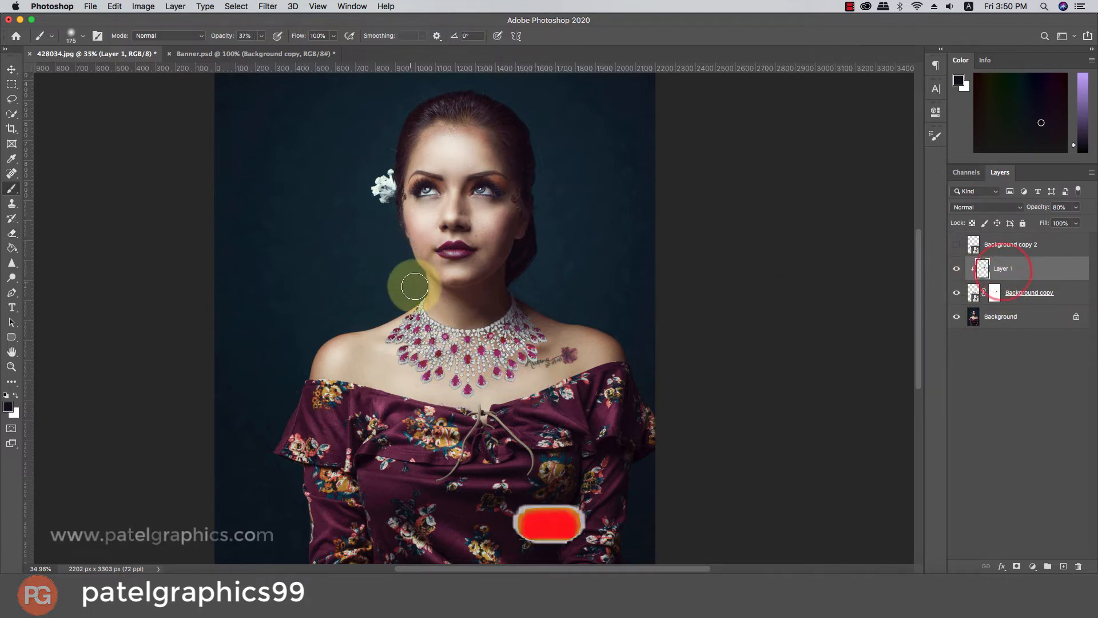
click(420, 288)
click(401, 297)
click(419, 293)
click(405, 297)
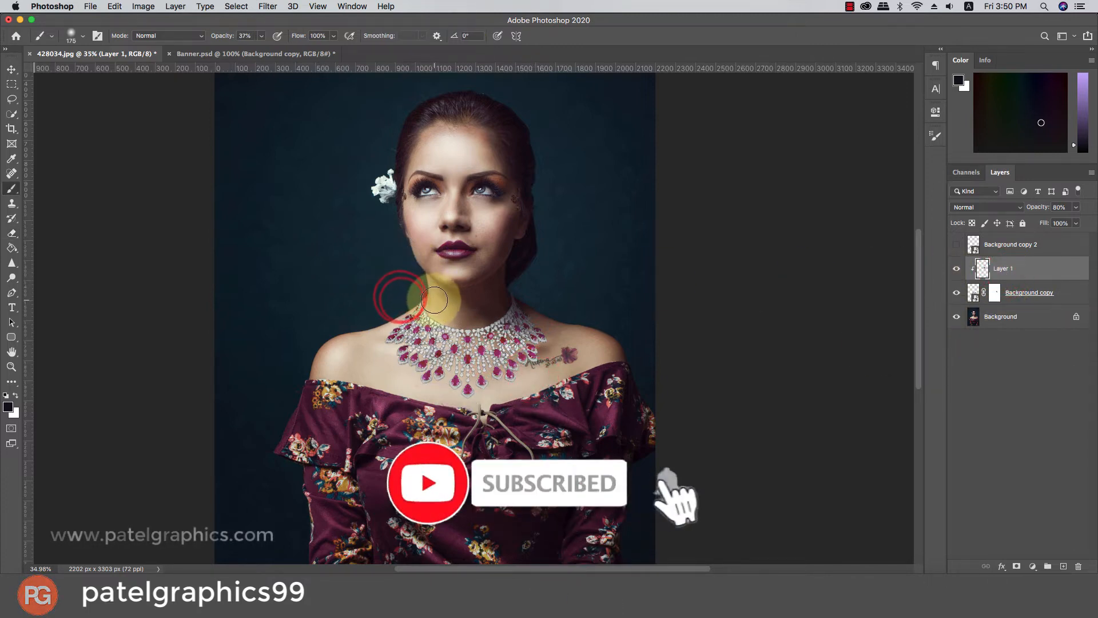
click(402, 296)
- Add a Drop Shadow layer style to the Background copy necklace layer, keeping the necklace in view beside the dialog
key(v)
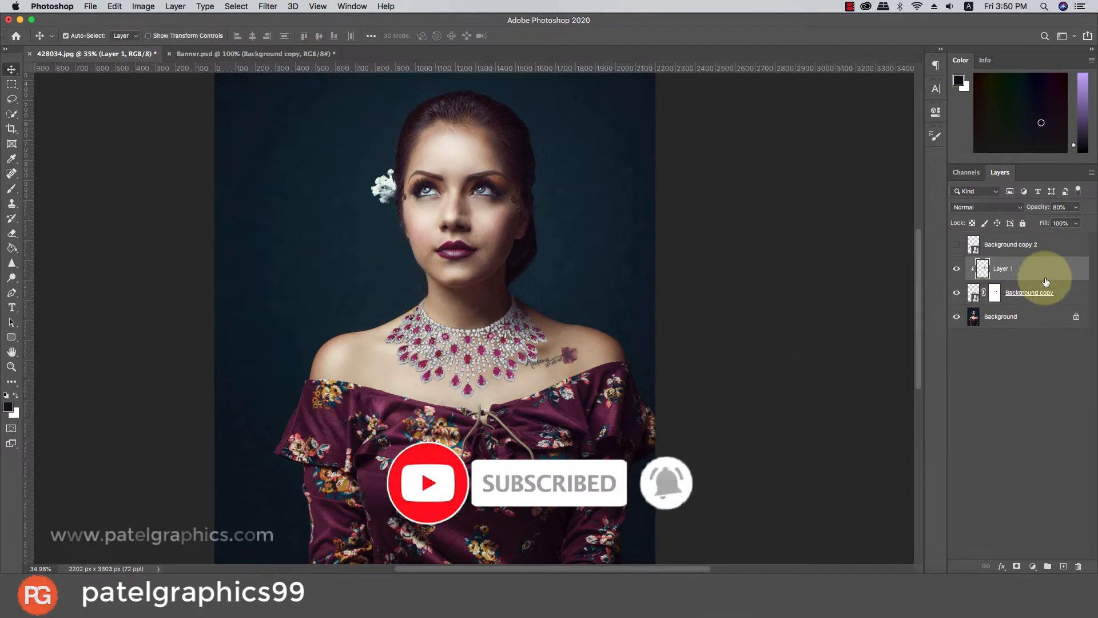
click(1067, 289)
scroll(533, 324, up, 3)
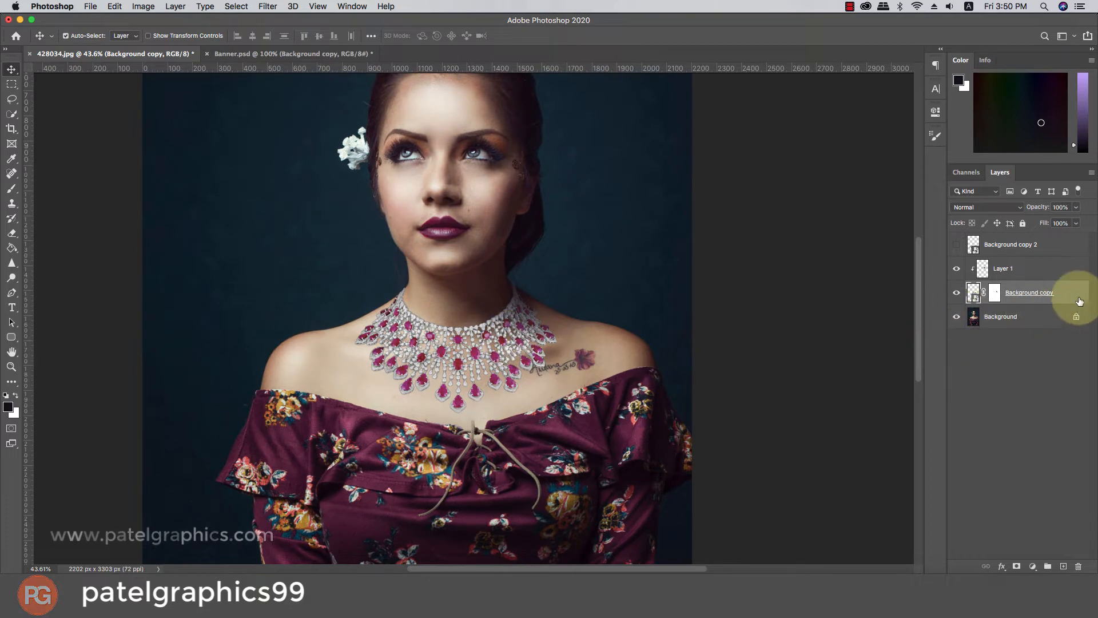
double_click(1079, 291)
drag(595, 288, 714, 132)
scroll(531, 360, up, 5)
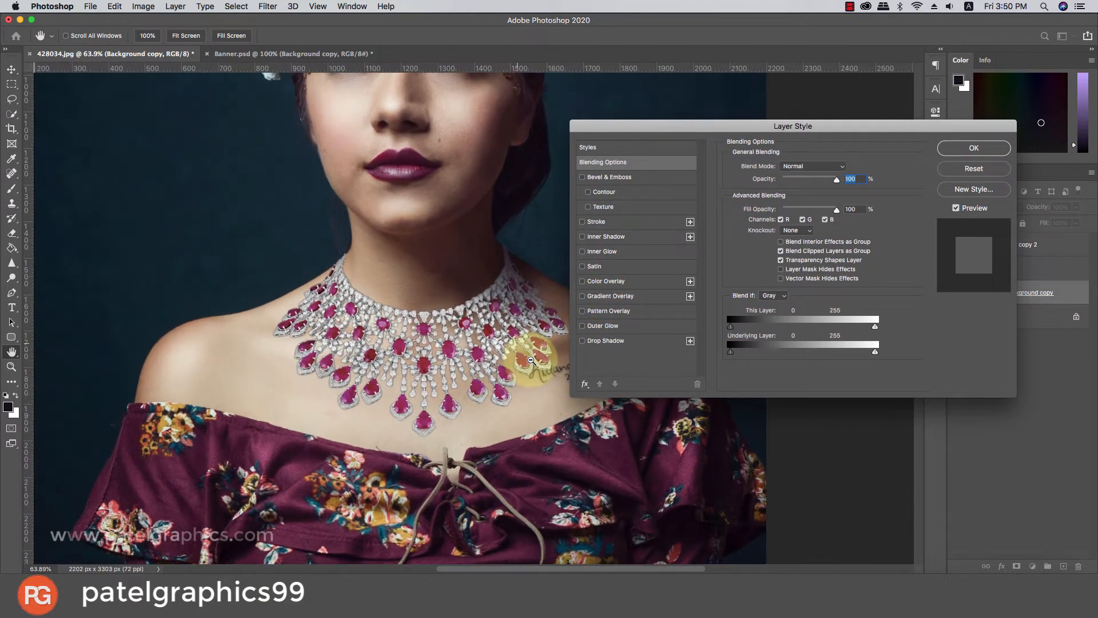
click(613, 341)
- Set the drop shadow colour to dark brown #231514 sampled from the shaded skin of the neck
click(839, 171)
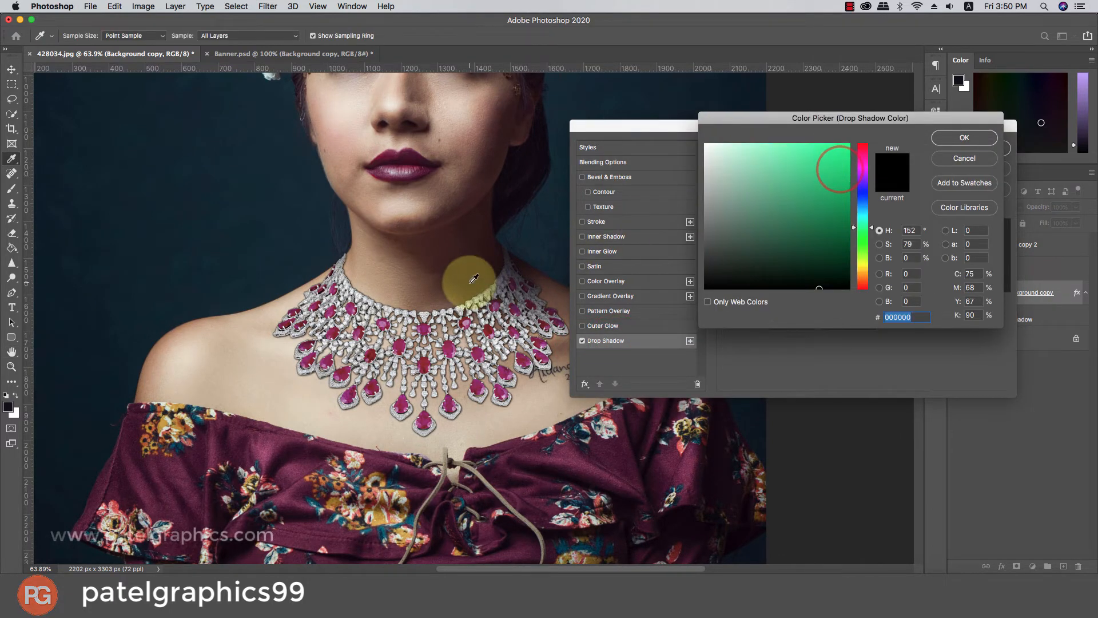
drag(479, 282, 497, 263)
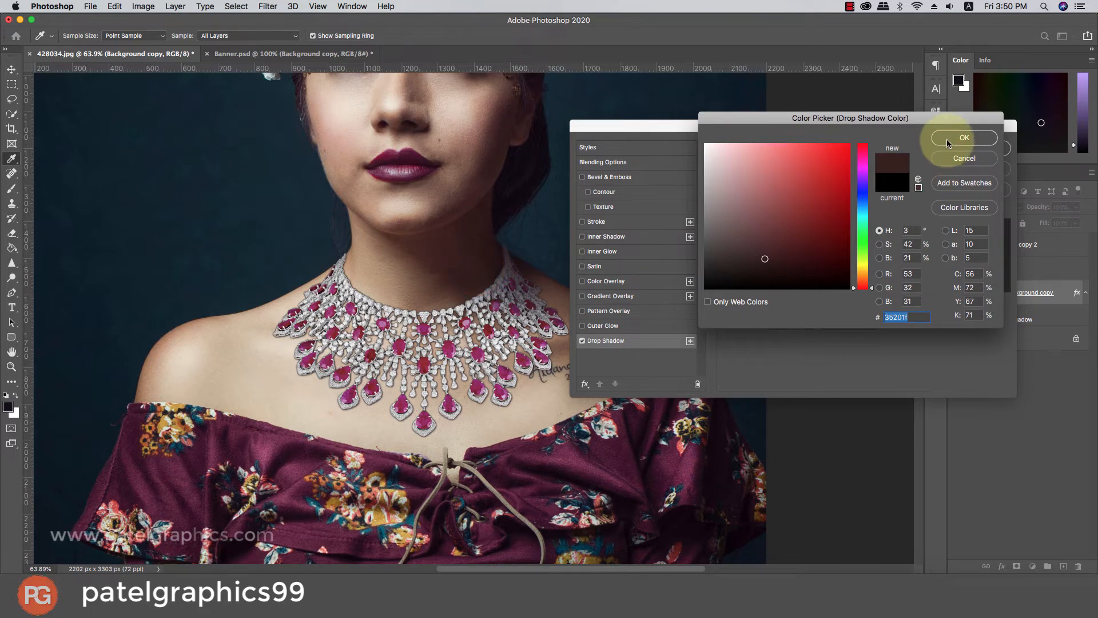
click(964, 138)
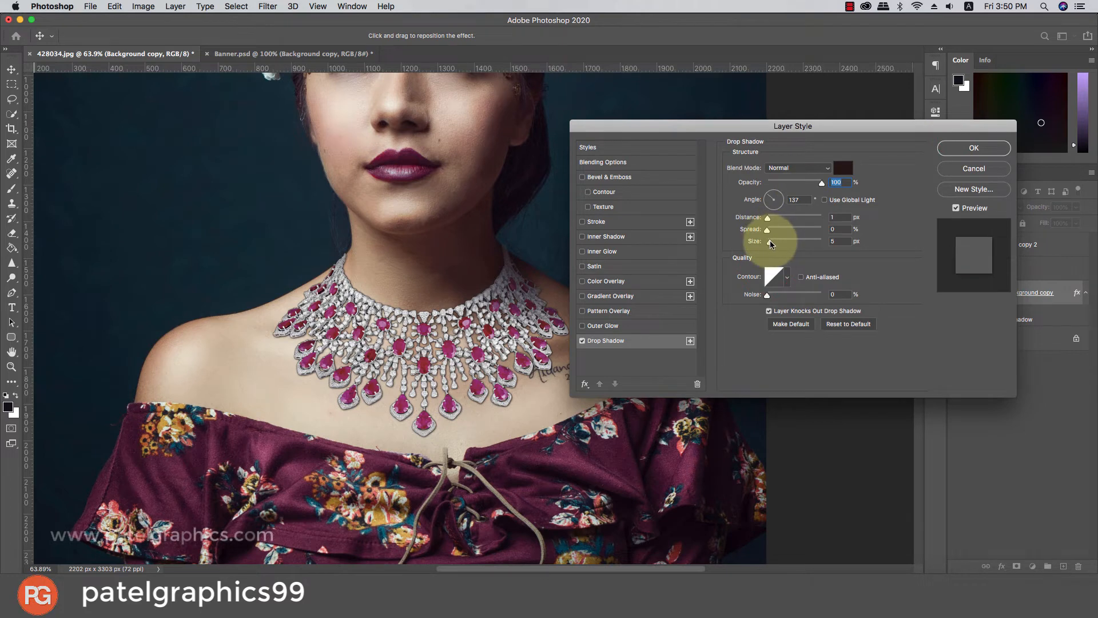
- Set the drop shadow to 44% opacity, 170° angle, 4 px distance and 5 px size
drag(775, 244, 773, 241)
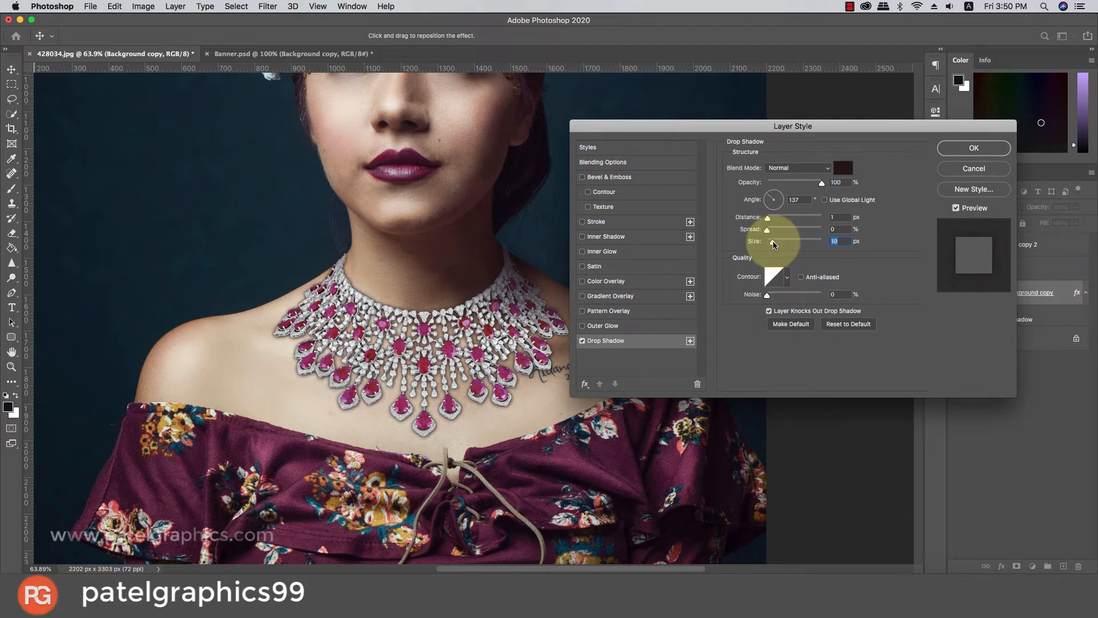
click(769, 206)
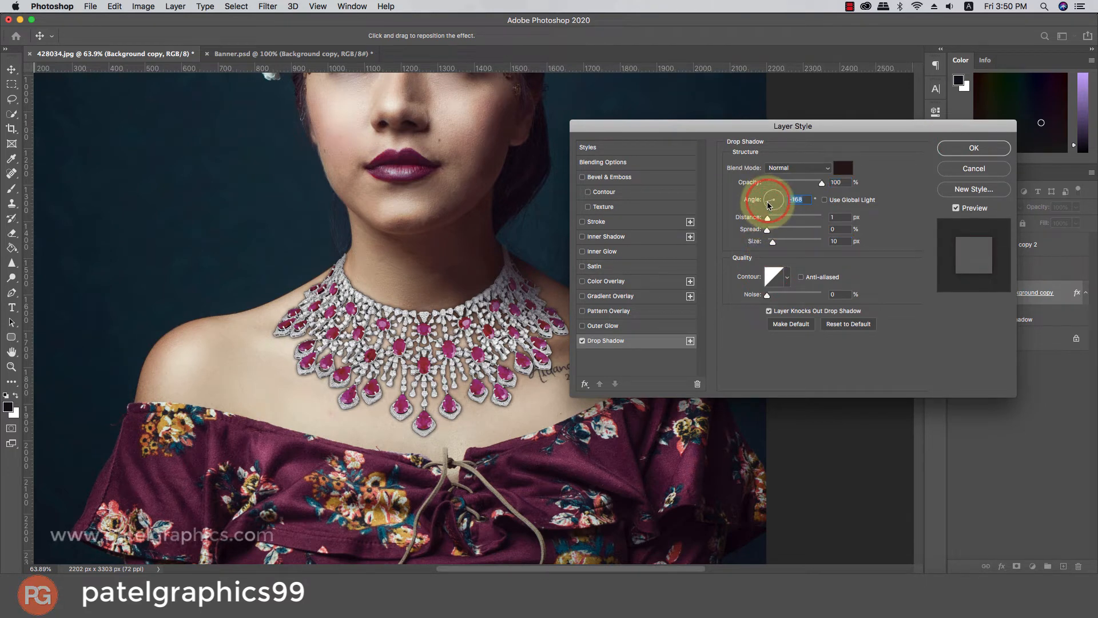
click(769, 218)
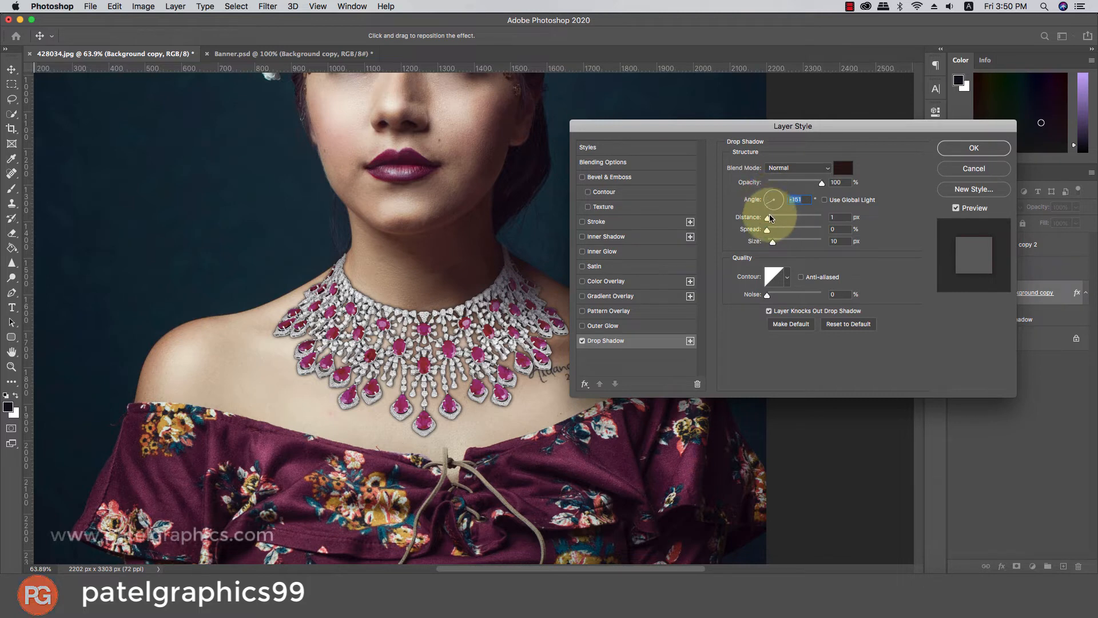
mouse_move(770, 219)
mouse_down()
mouse_move(768, 207)
mouse_move(771, 241)
mouse_up()
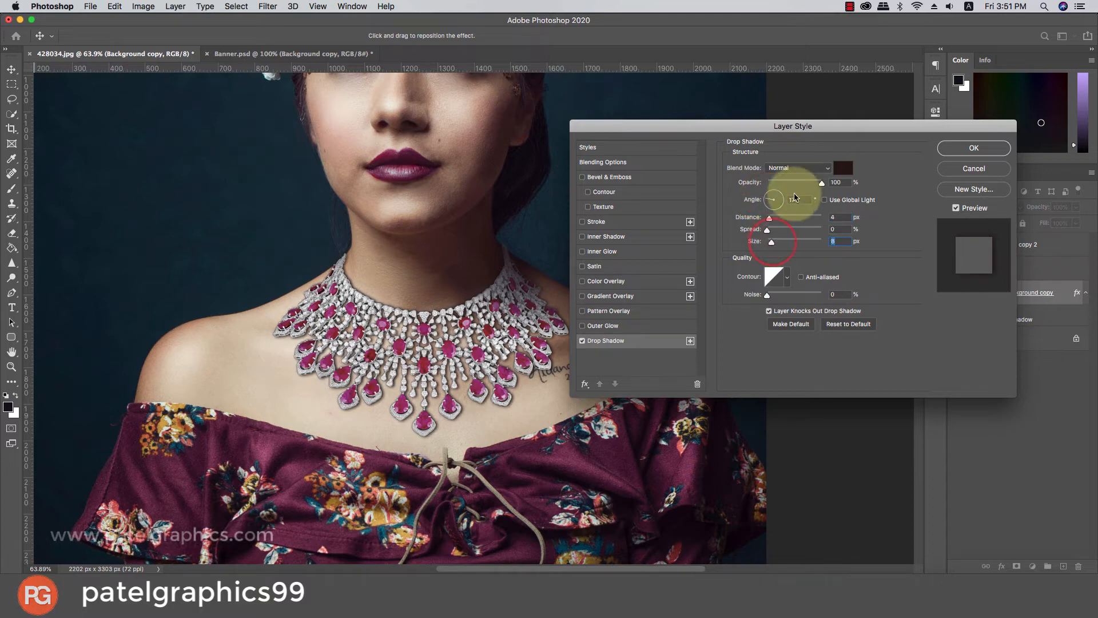
drag(802, 182, 791, 182)
drag(771, 240, 771, 245)
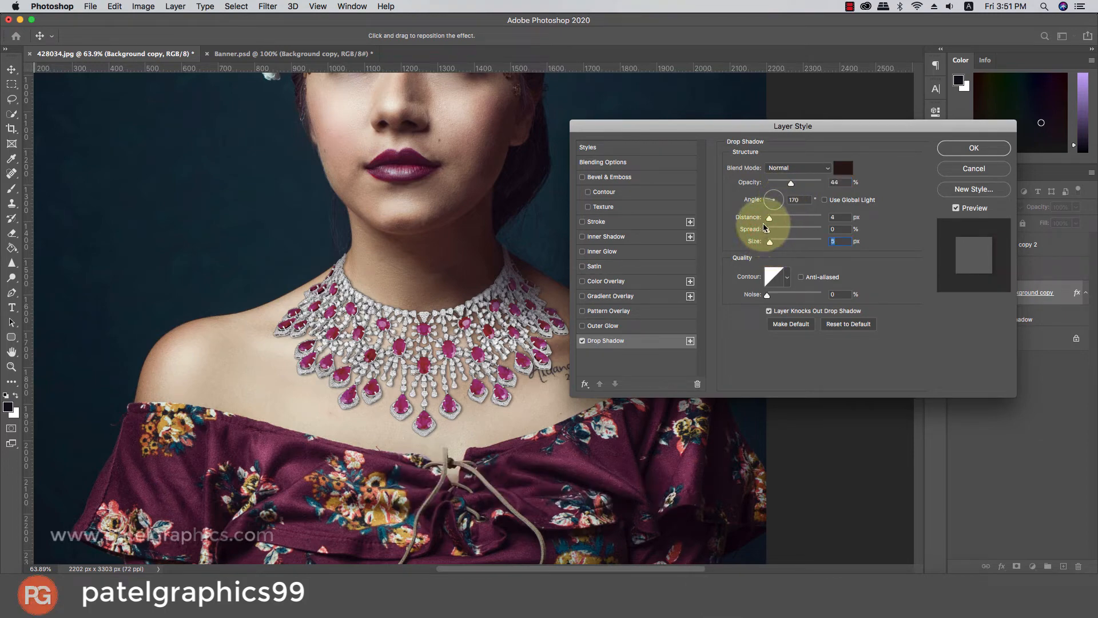
- Change the drop shadow colour to a lighter reddish brown sampled from the shaded neck skin
scroll(423, 429, up, 5)
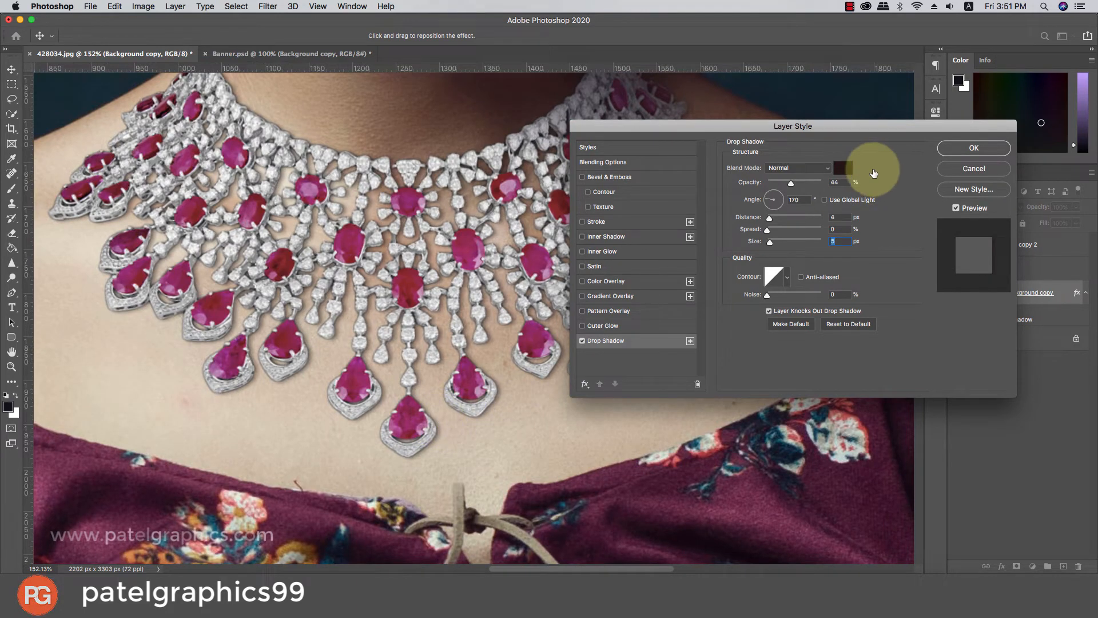
click(842, 167)
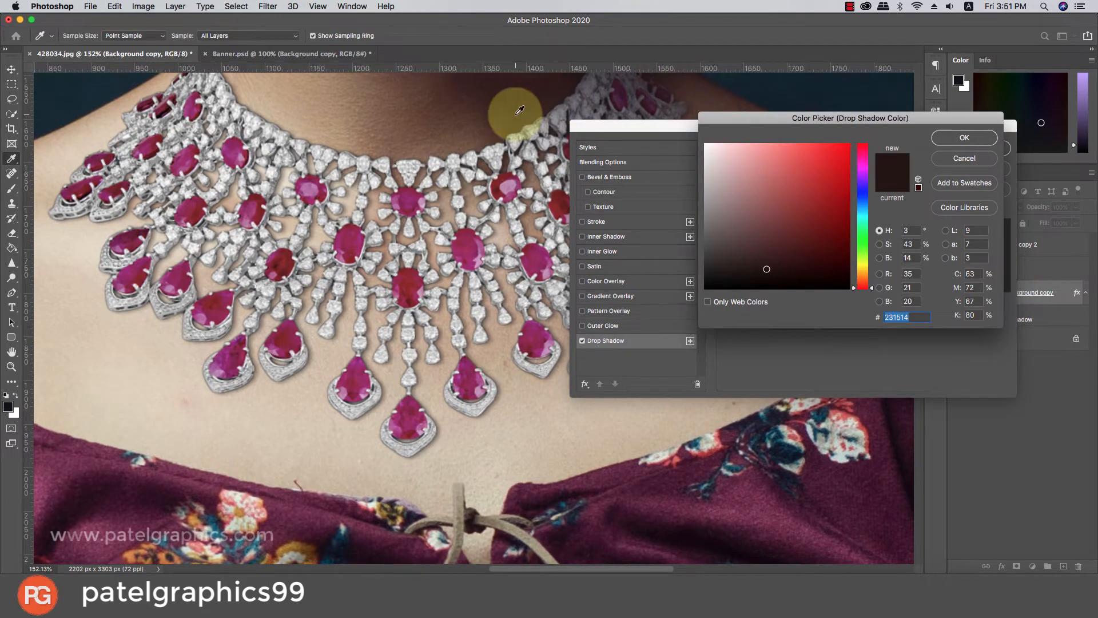
click(946, 136)
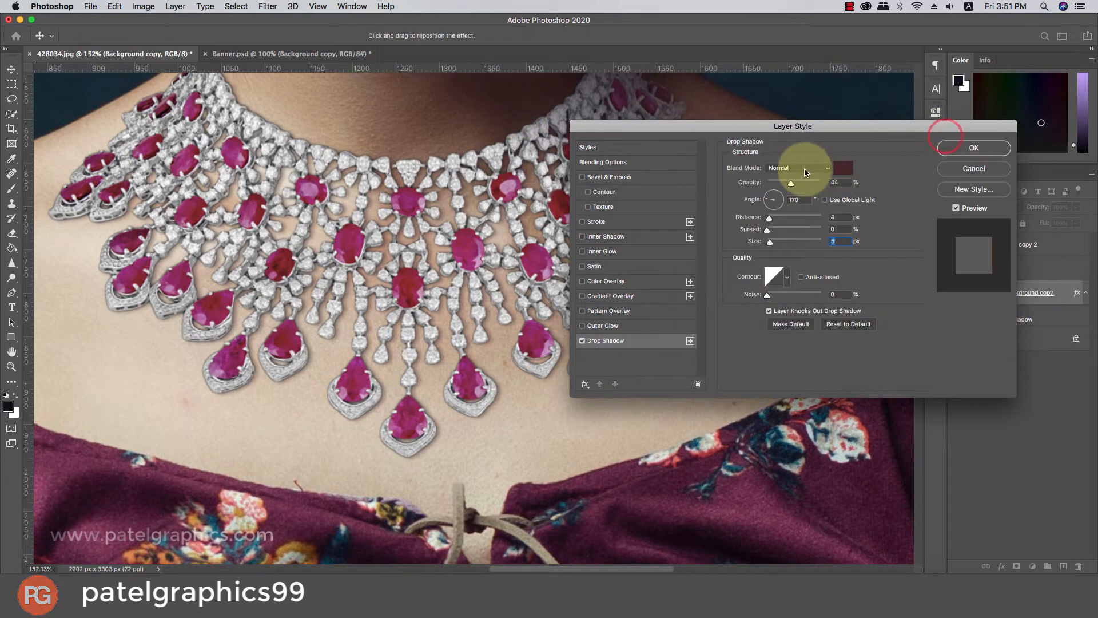
- Set the drop shadow's opacity to 56% and its distance to 3 px, and apply the layer style
drag(803, 187, 803, 187)
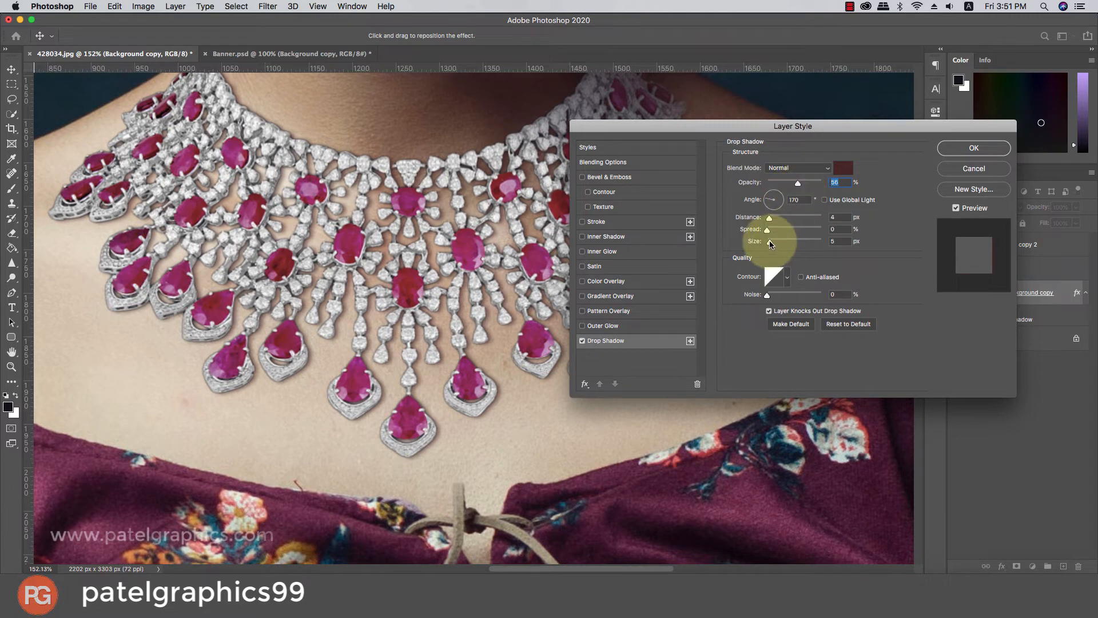
key(Down)
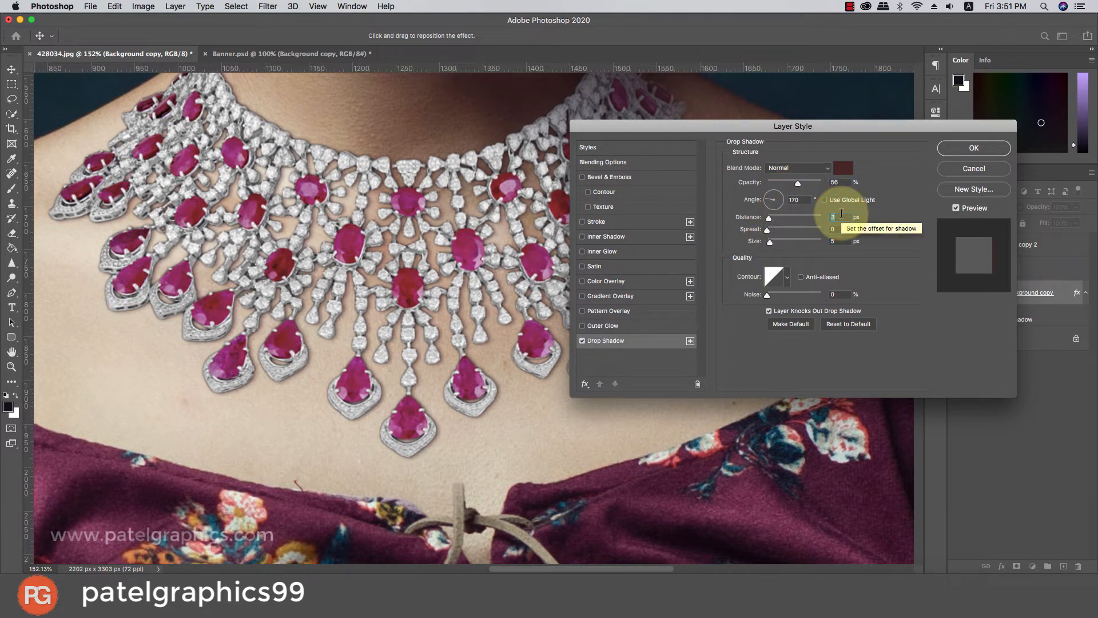
click(955, 147)
- Try the Background copy necklace layer at about 91% opacity
scroll(673, 248, down, 2)
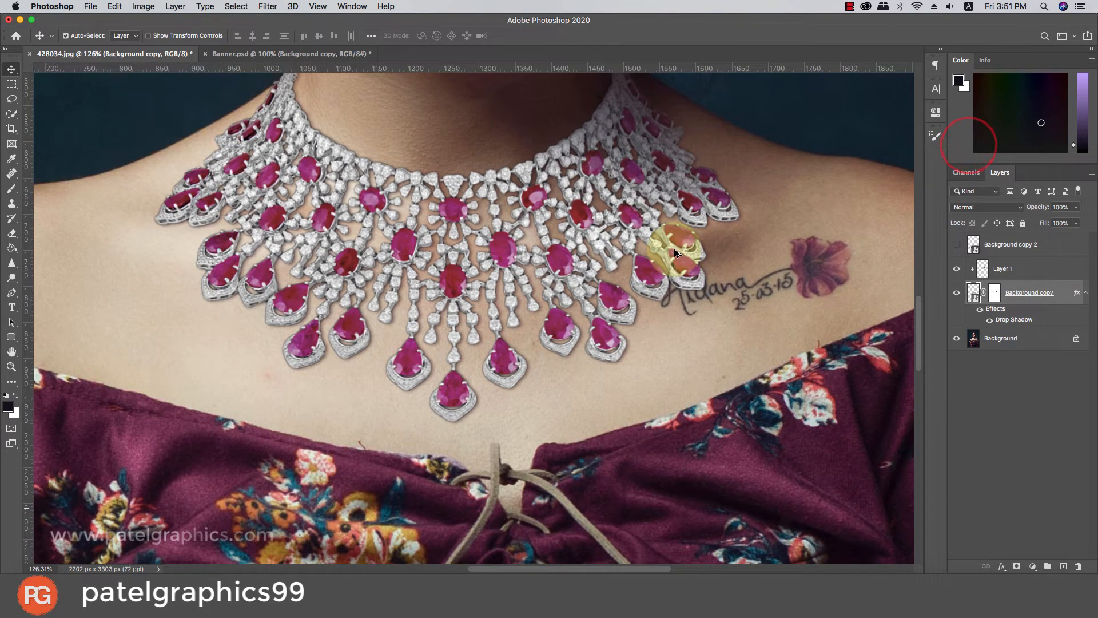
scroll(674, 248, down, 5)
scroll(623, 260, down, 3)
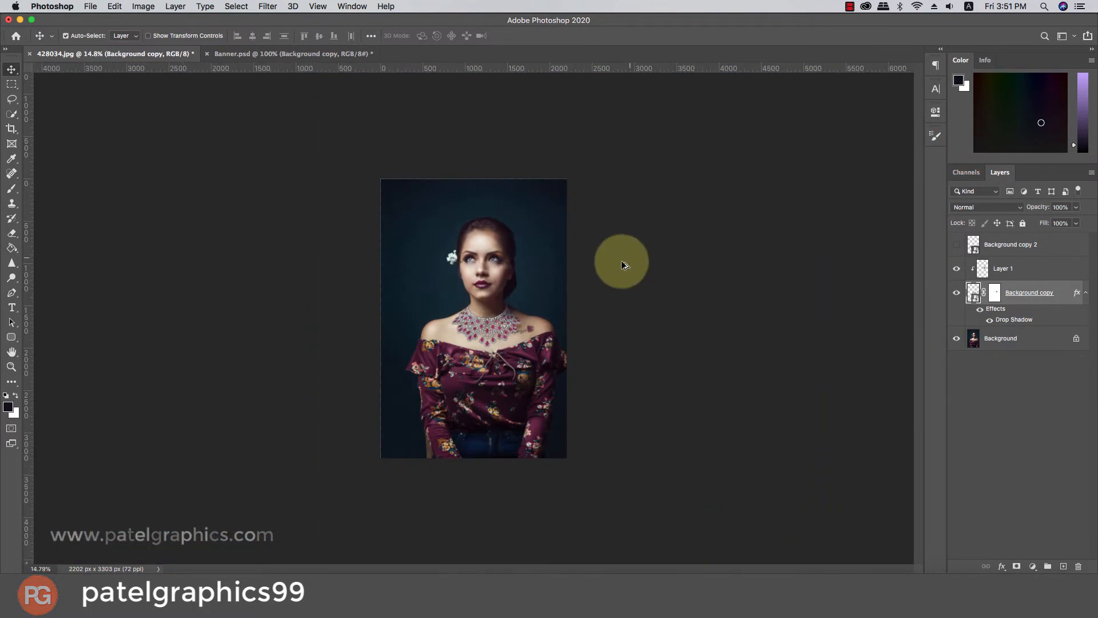
scroll(555, 284, up, 4)
scroll(568, 297, up, 1)
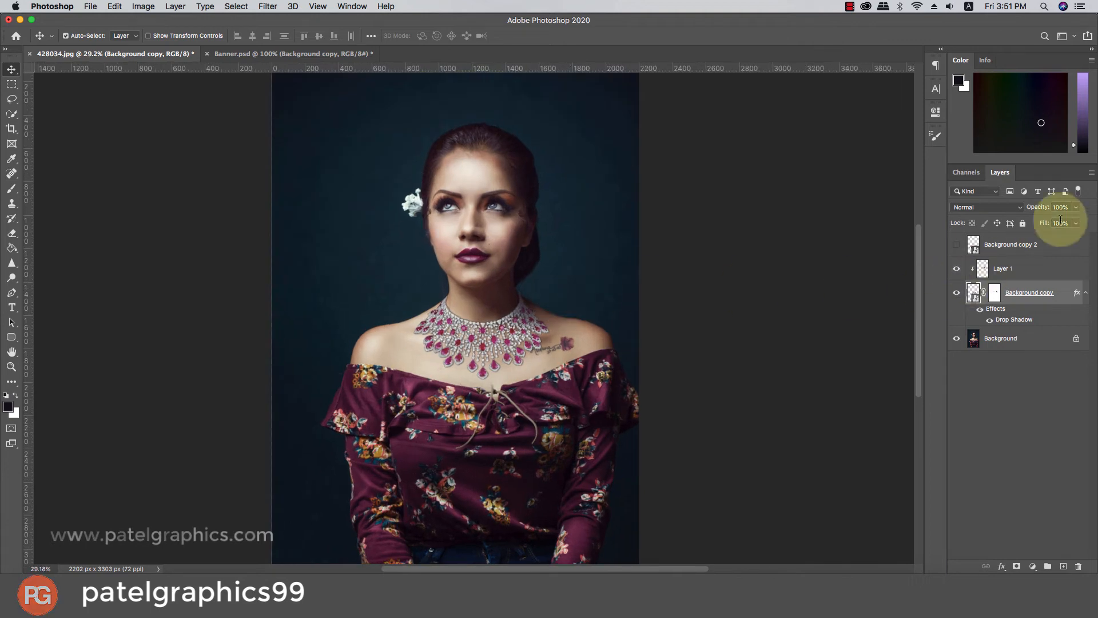
click(1075, 208)
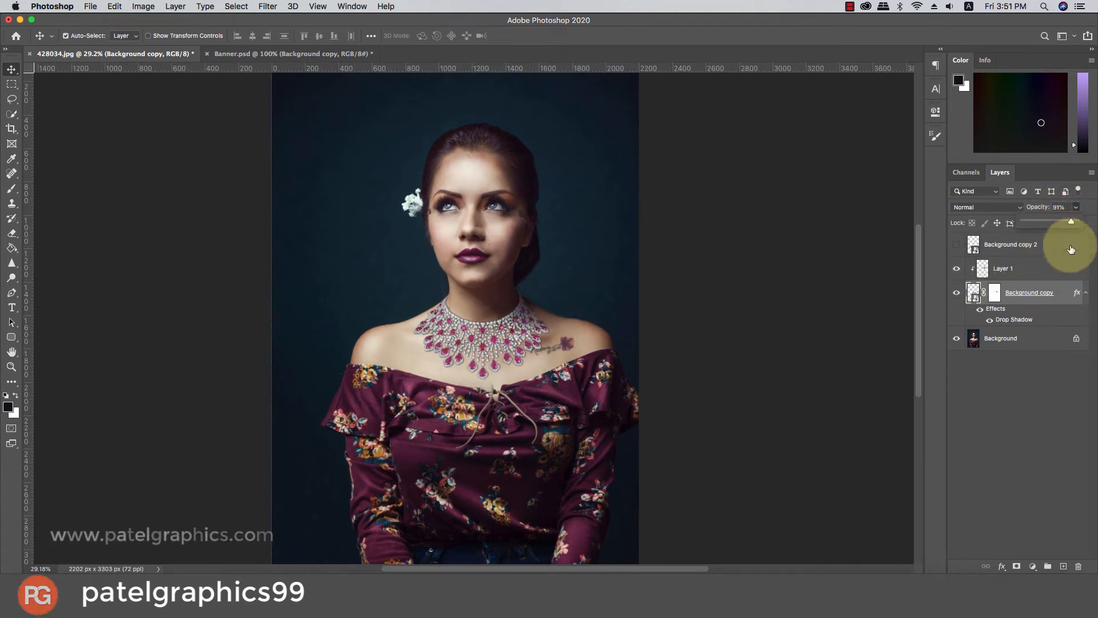
click(1068, 352)
scroll(486, 342, up, 3)
scroll(483, 345, up, 3)
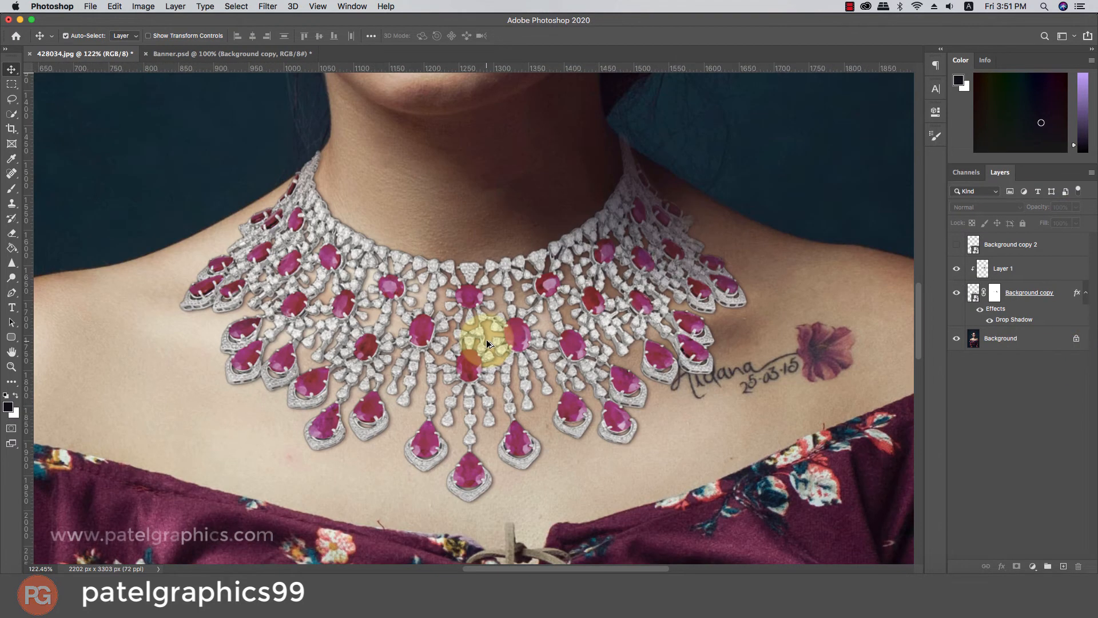
- Restore the Background copy necklace layer's opacity to 100%
click(1047, 291)
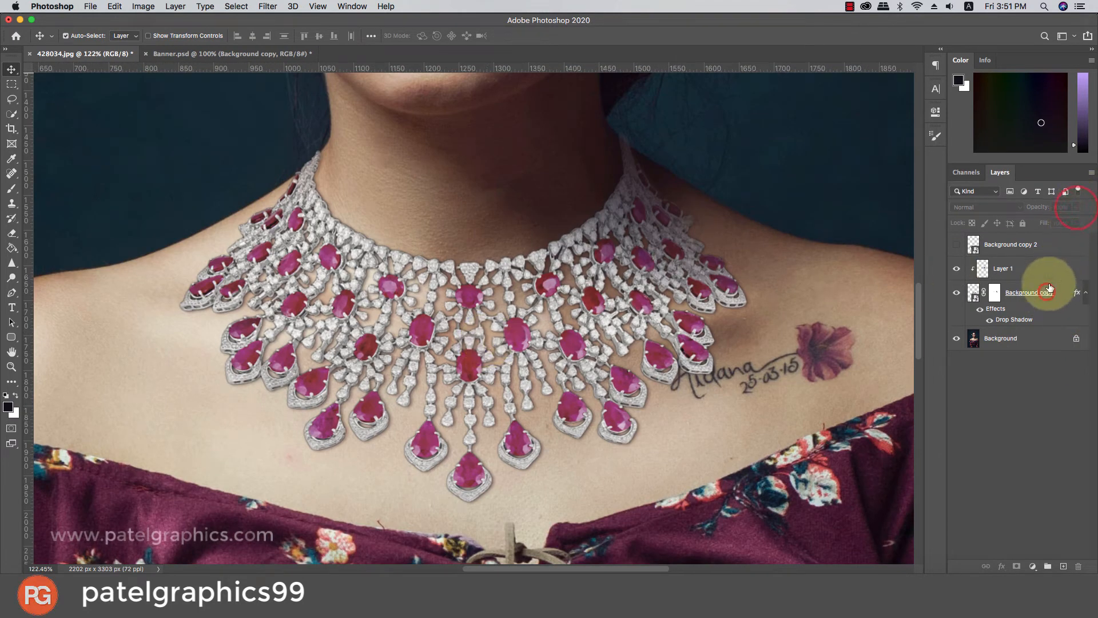
click(1075, 208)
drag(1069, 222, 1074, 224)
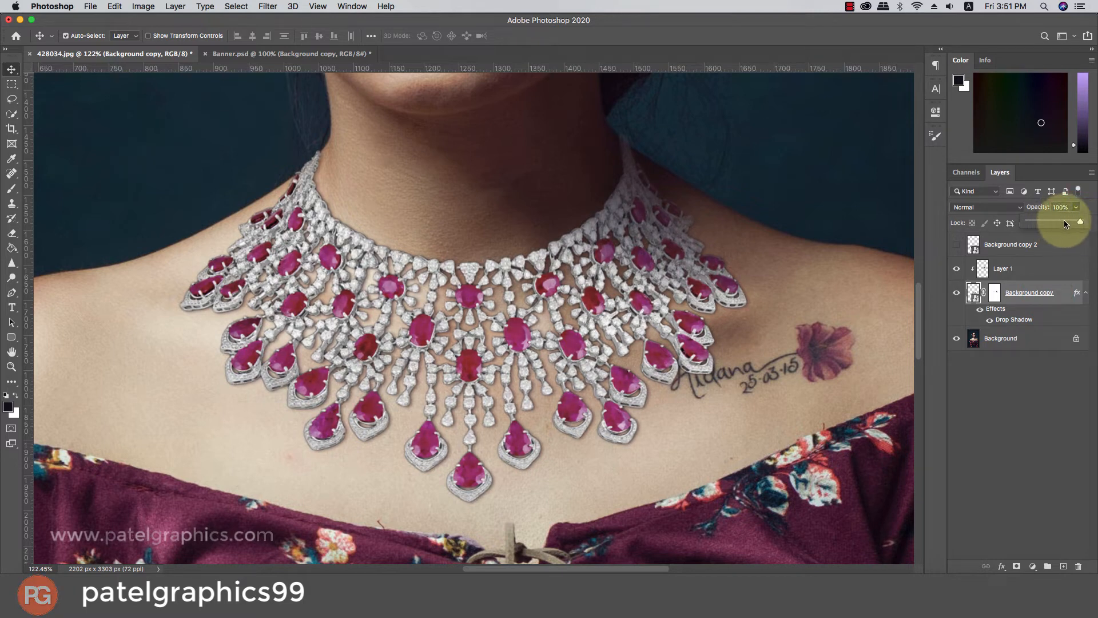
- Compare the necklace with and without its drop shadow, and reduce the shadow's opacity to 32%
click(991, 320)
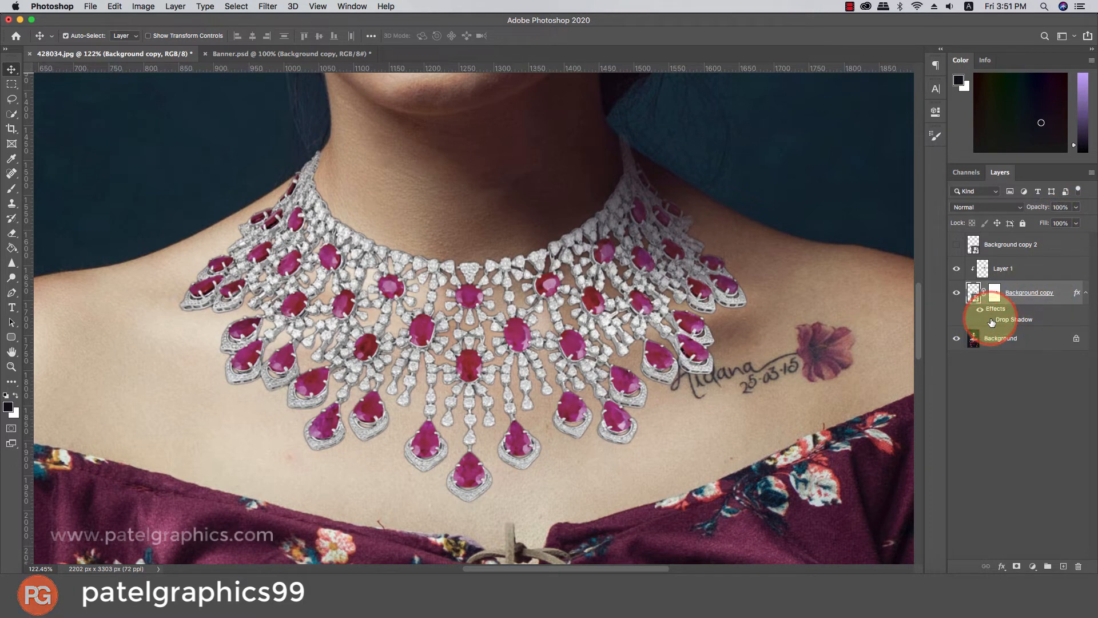
click(990, 320)
double_click(1008, 320)
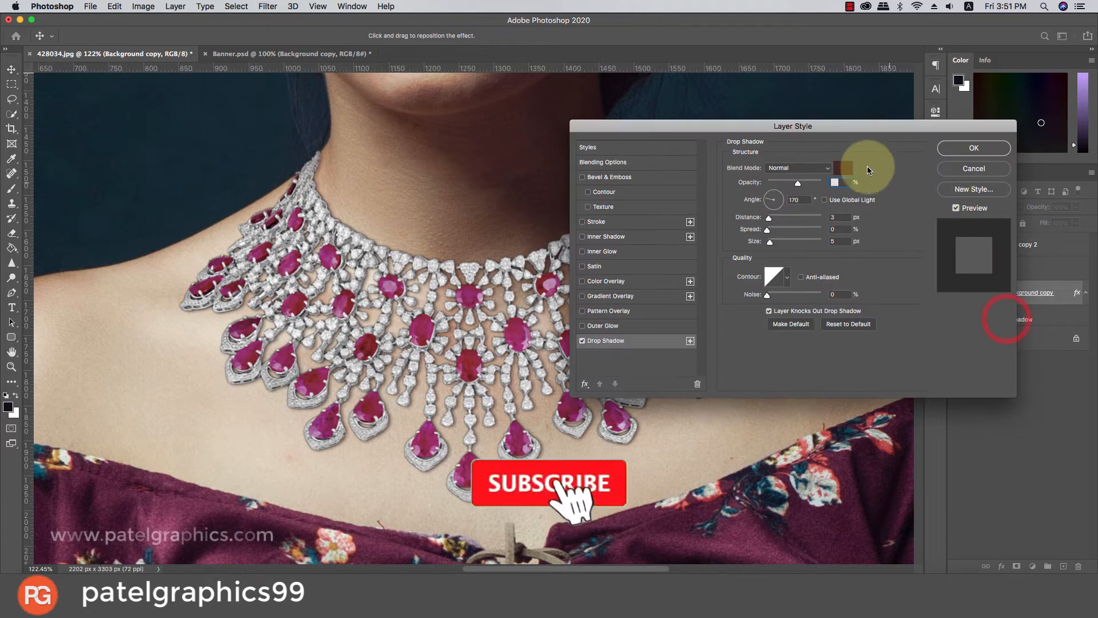
mouse_move(797, 180)
mouse_down()
mouse_move(739, 182)
mouse_move(788, 189)
mouse_up()
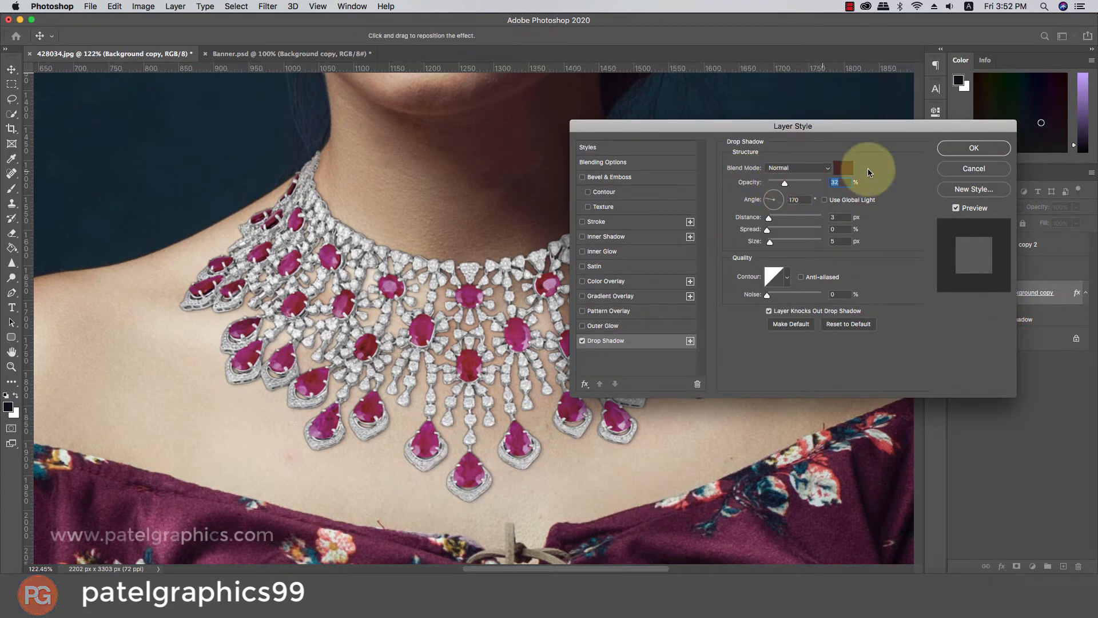
click(958, 148)
scroll(778, 242, down, 10)
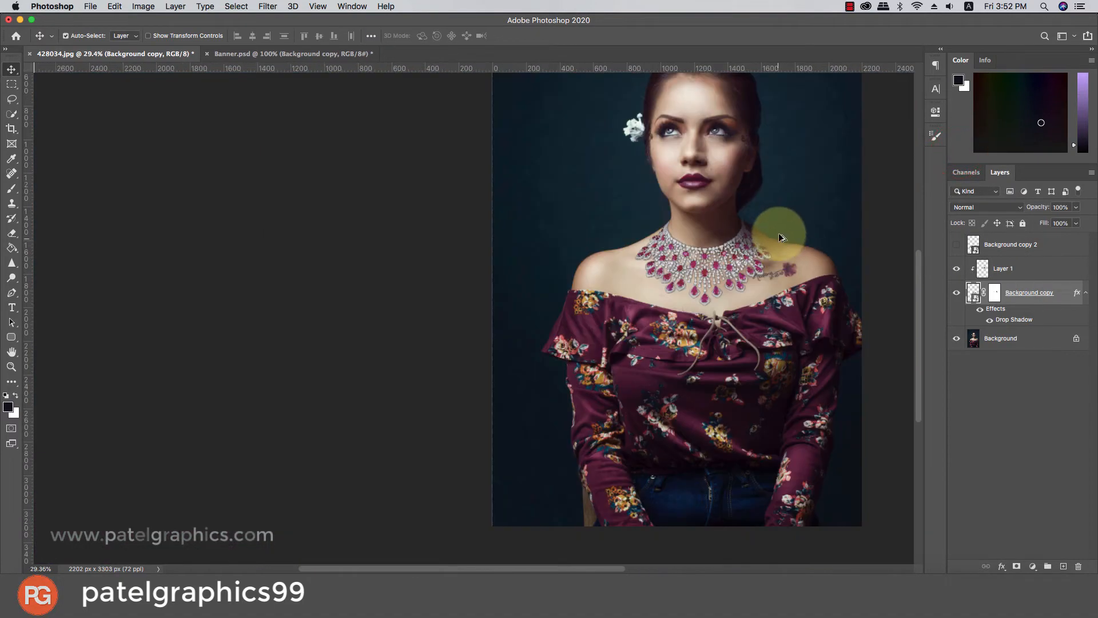
scroll(718, 239, up, 3)
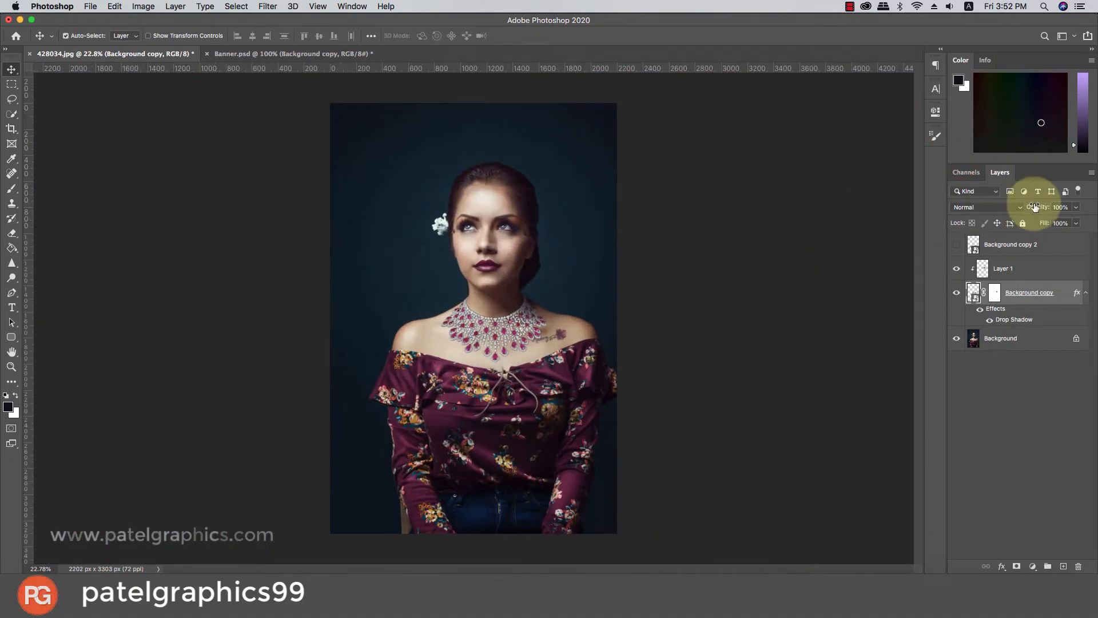
- Group the Background copy 2, Layer 1 and Background copy layers, and compare the portrait with and without the necklace group
click(1048, 241)
shift+click(1050, 300)
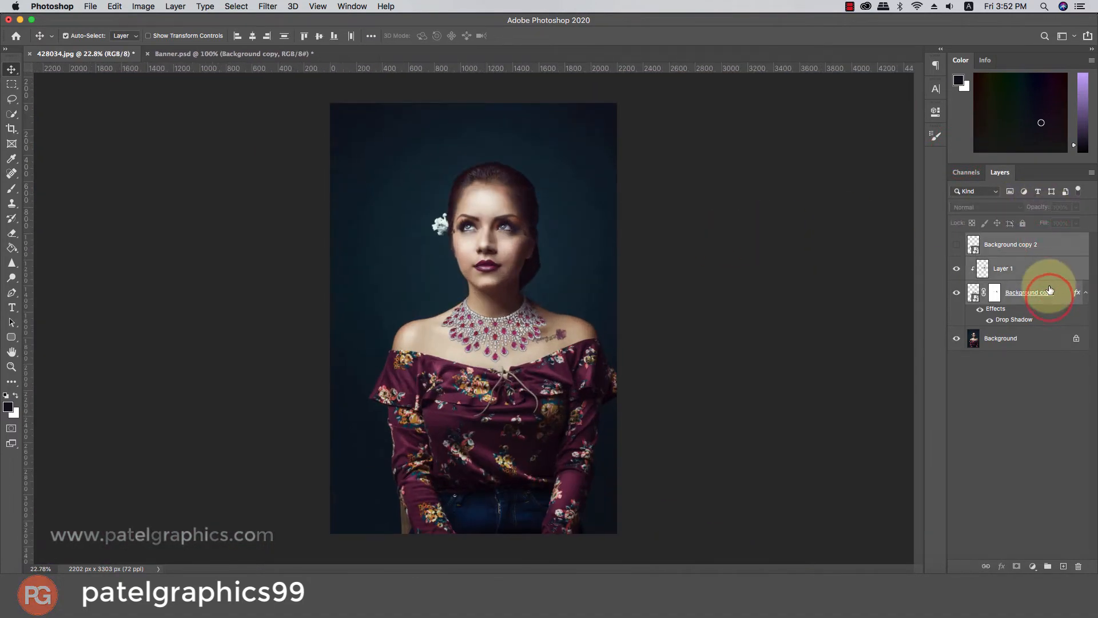
key(super+g)
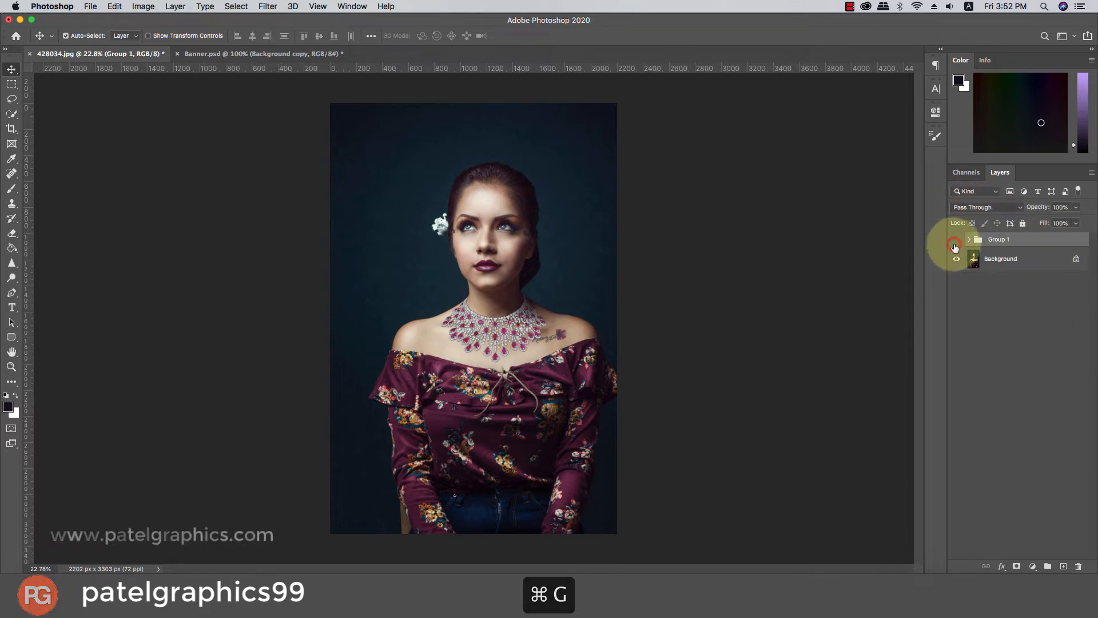
click(955, 245)
click(955, 244)
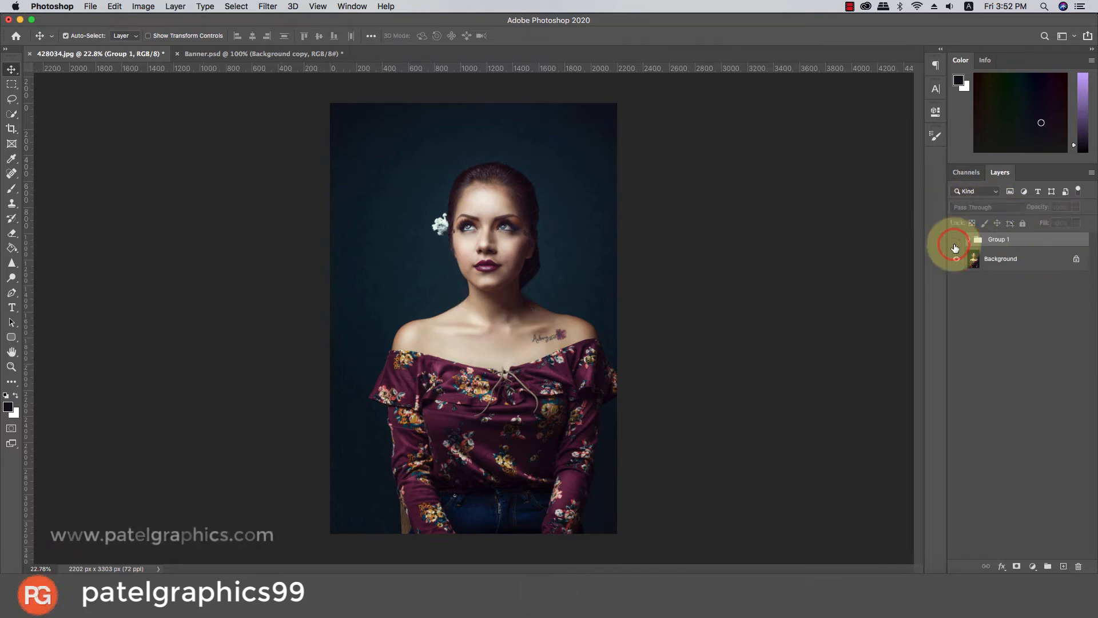
click(955, 245)
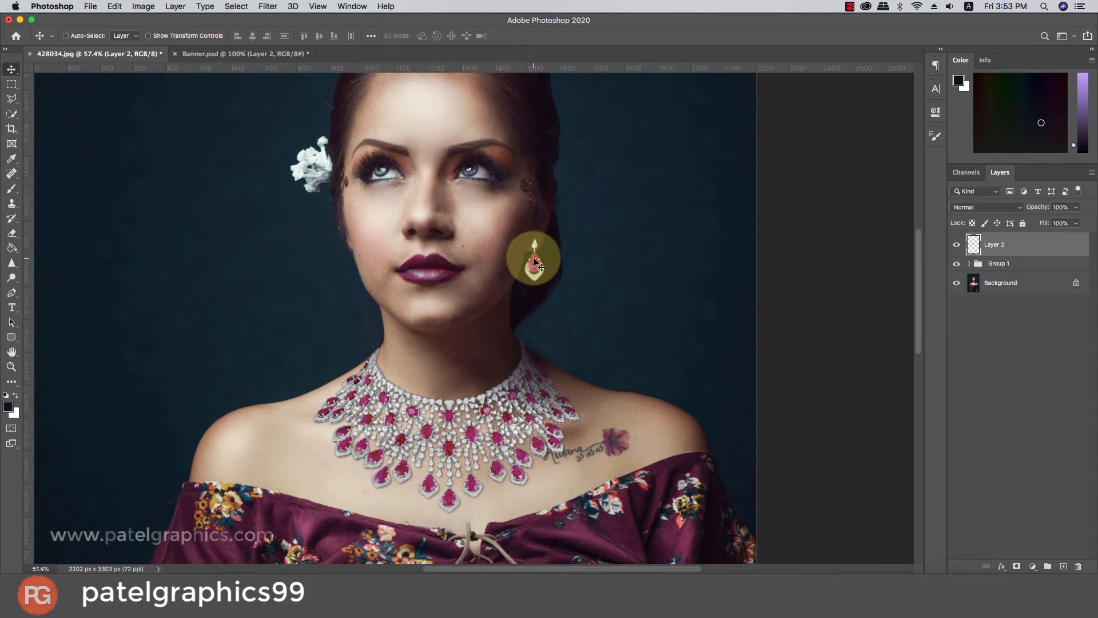
- Scale the earring on Layer 2 to about 86%, rotate it about -3.1°, and place it on the visible earlobe
key(super+t)
drag(571, 233, 544, 239)
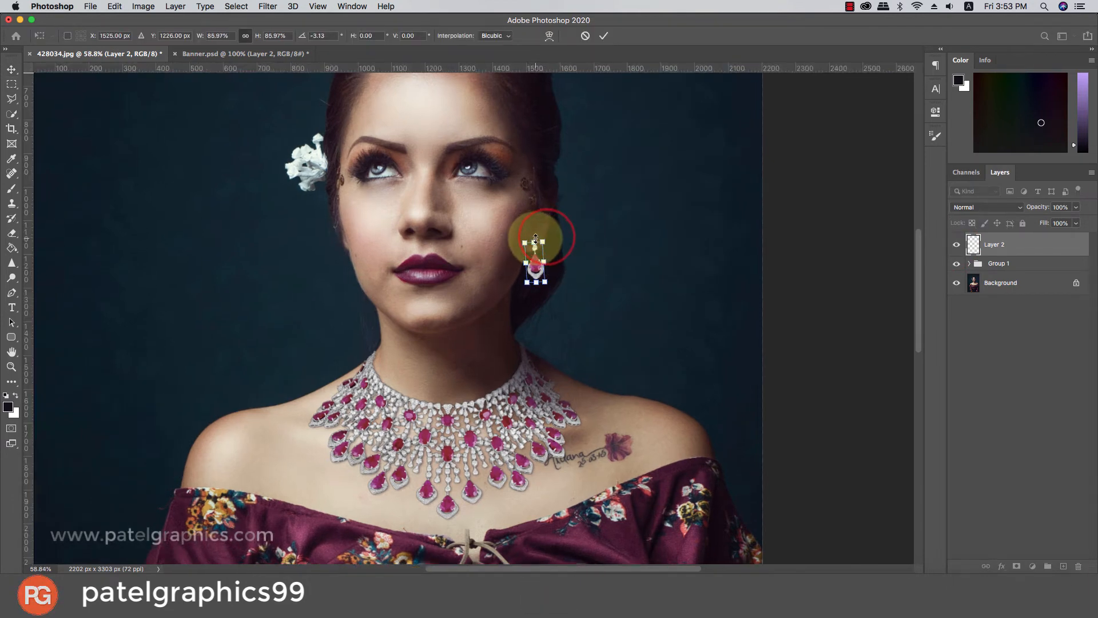
scroll(543, 242, up, 3)
drag(534, 298, 534, 295)
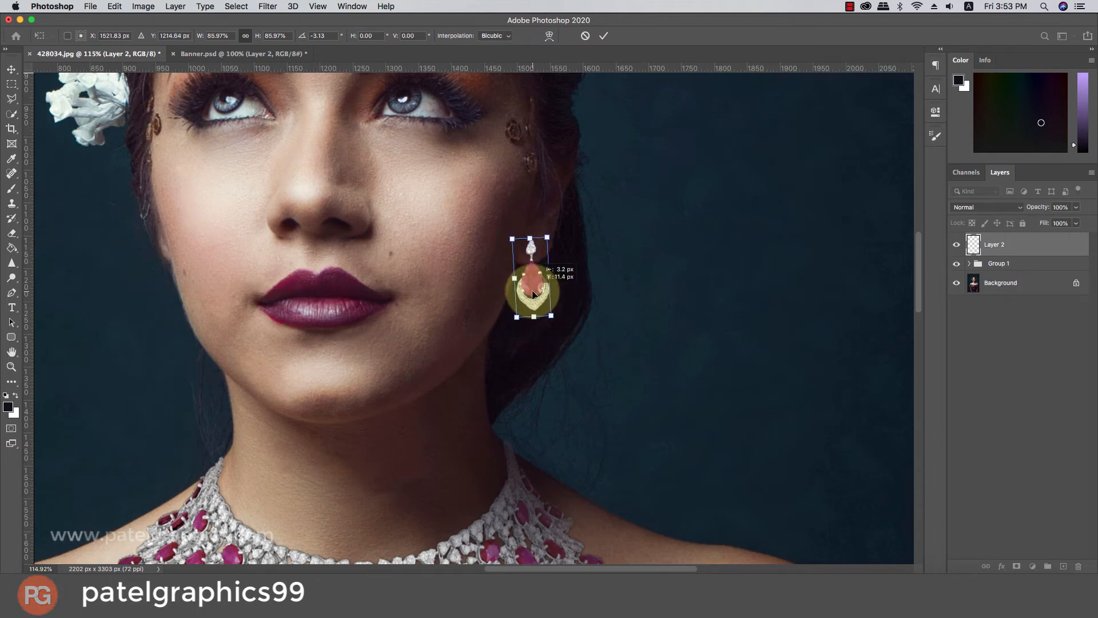
key(Return)
- Darken the earring on Layer 2 slightly with a Curves adjustment
scroll(542, 286, down, 5)
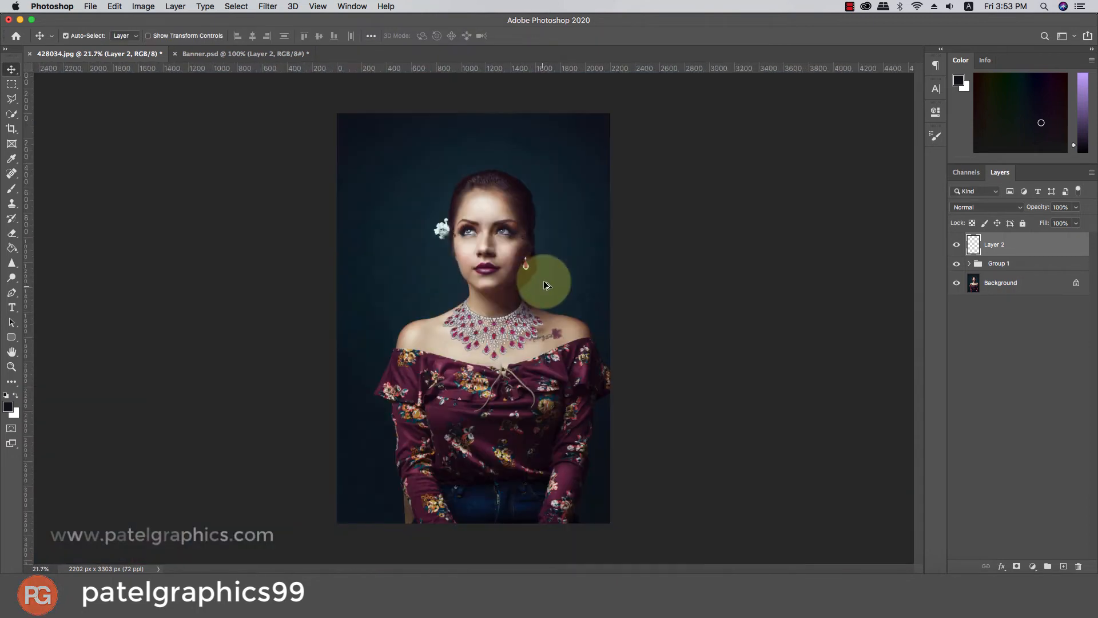
scroll(520, 209, up, 3)
click(1039, 244)
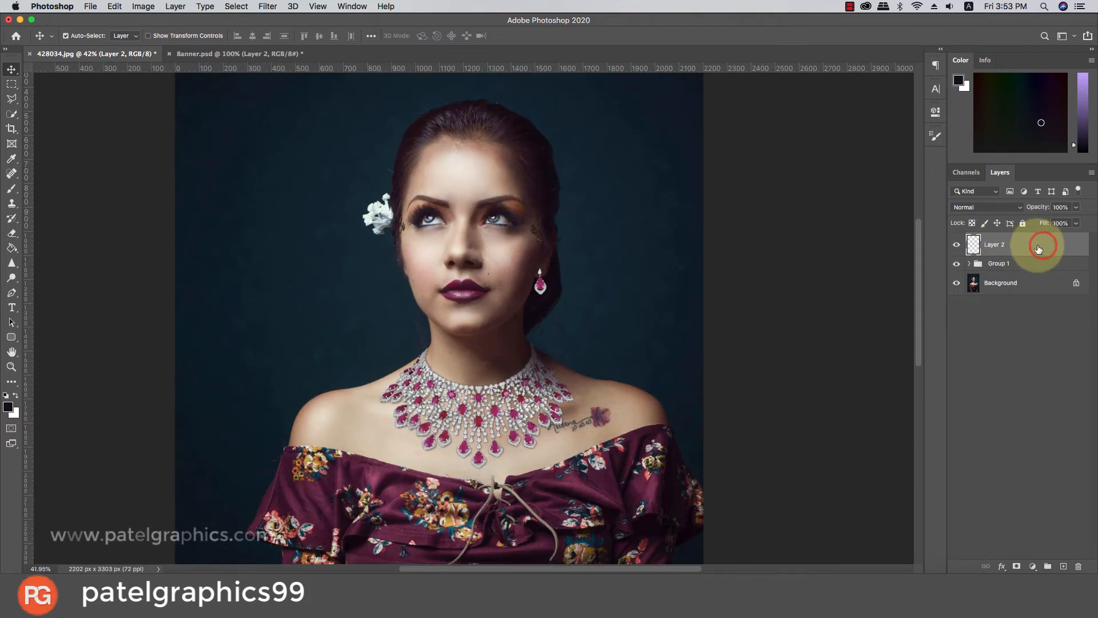
key(super+m)
drag(844, 209, 851, 222)
click(1058, 103)
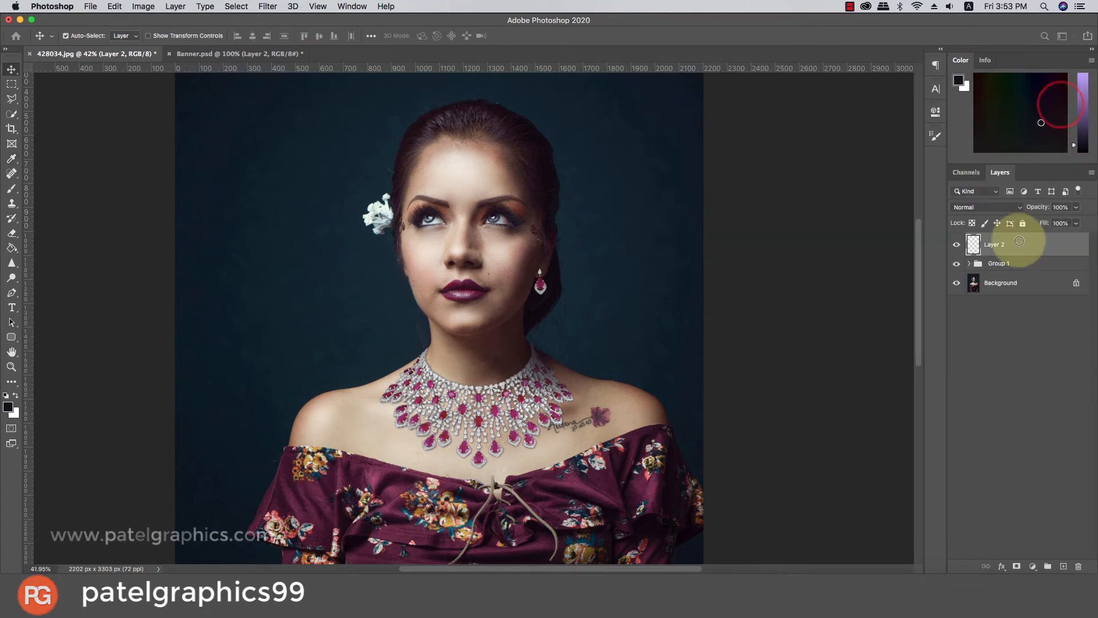
- Add a new layer above Group 1 and paint a soft shadow behind the earring's upper stone with a 20 px black brush at 37% opacity
click(1031, 264)
click(1063, 566)
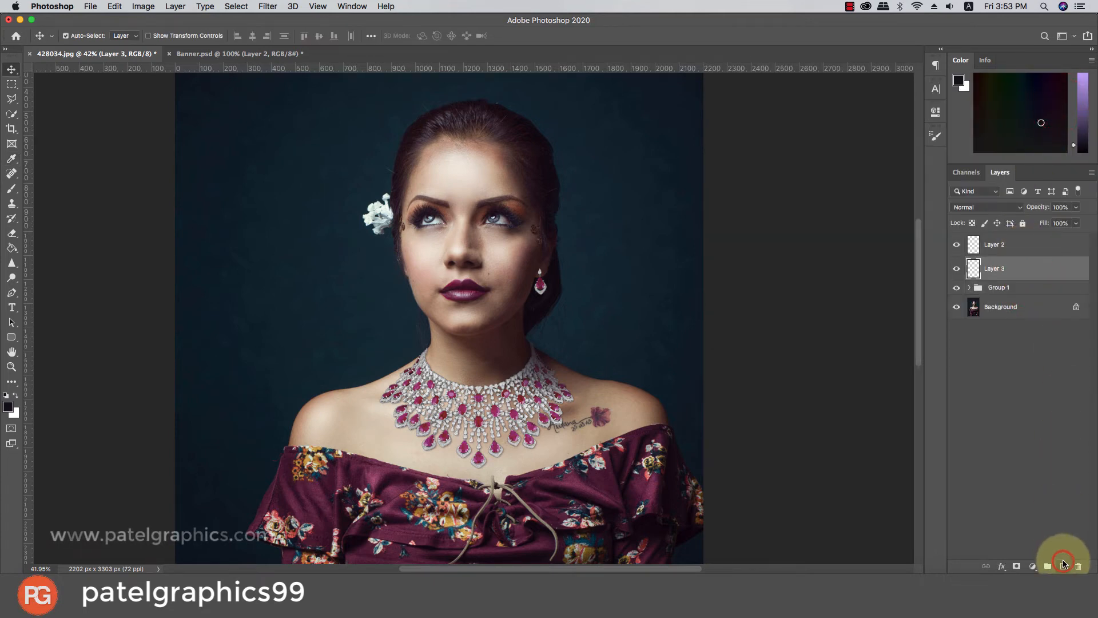
key(b)
scroll(541, 275, up, 10)
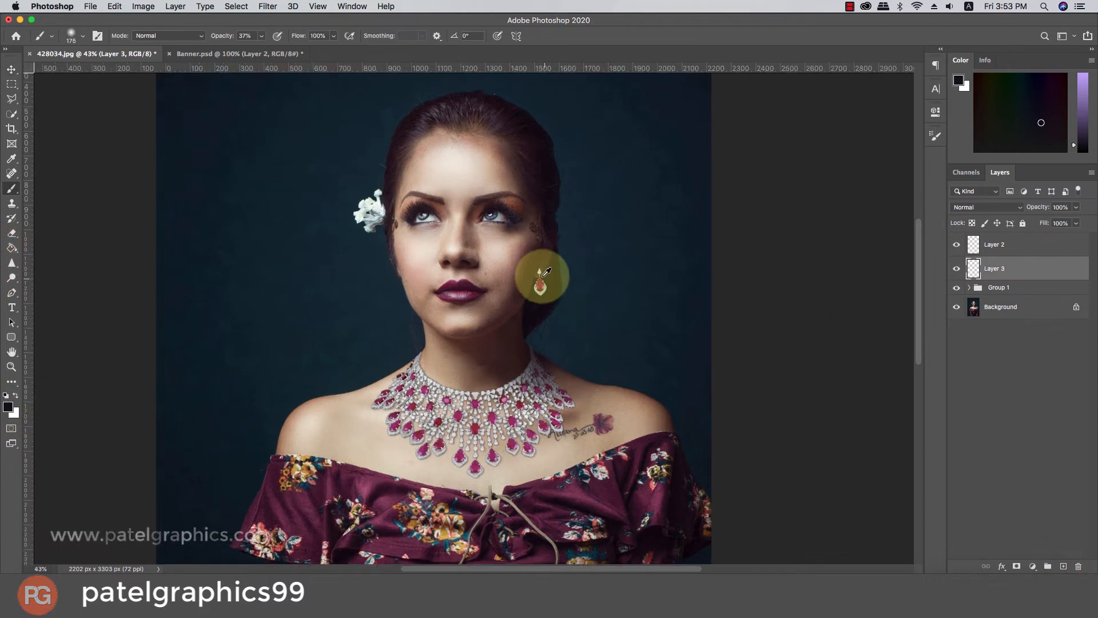
scroll(545, 268, down, 5)
key(bracketleft)
key(bracketleft)
key(bracketleft)
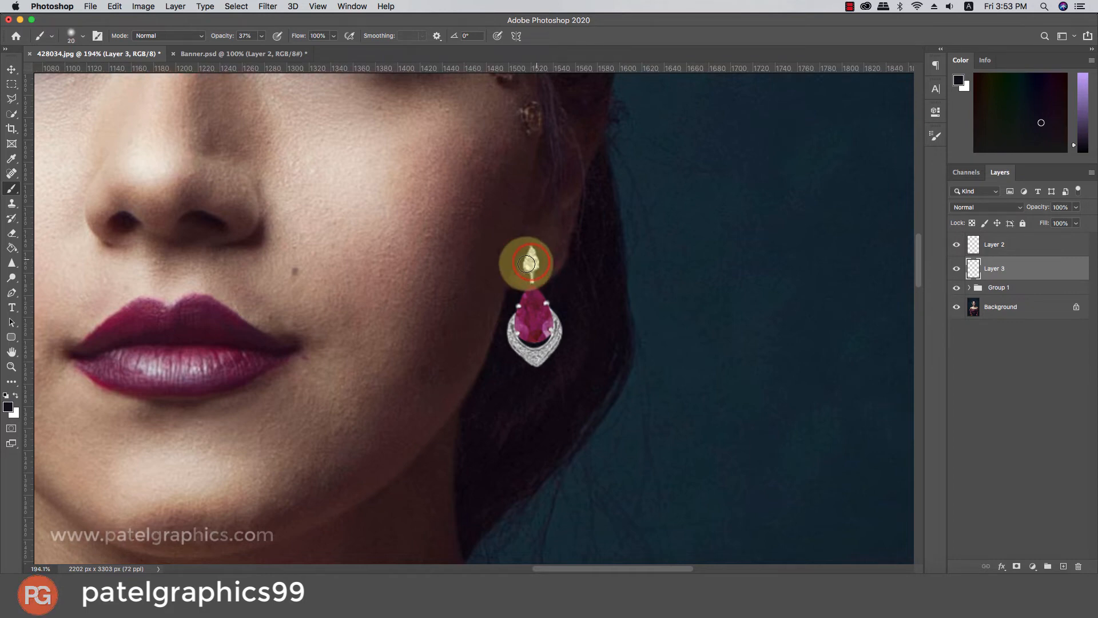
scroll(581, 252, down, 2)
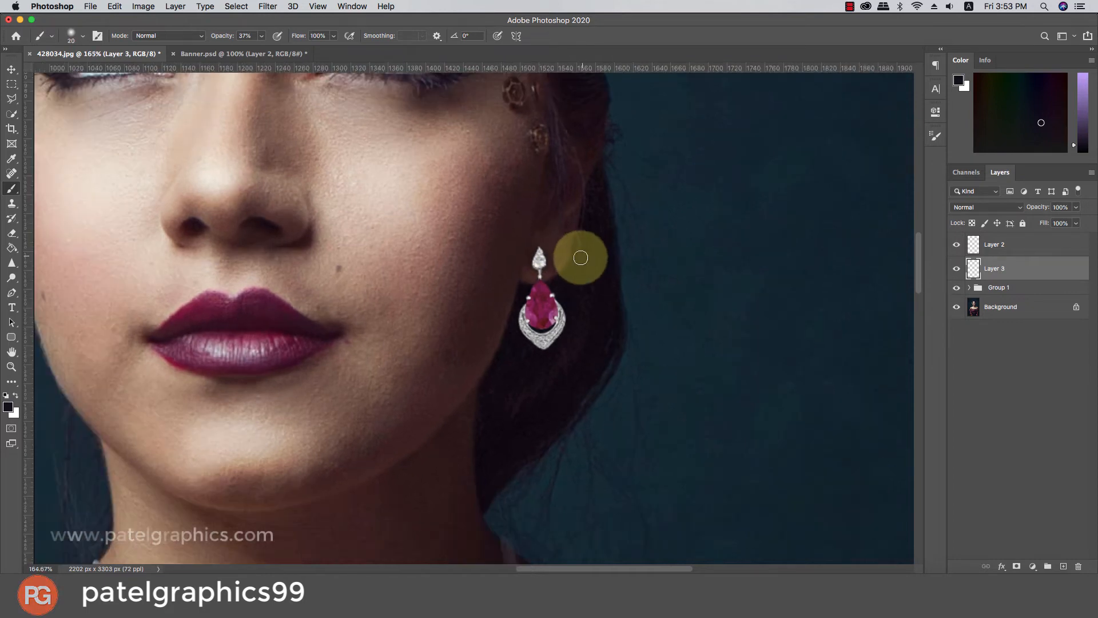
- Add a new layer above the earring layer and dab soft black shading beside the earring with a 100 px brush at 37% opacity
key(v)
click(544, 303)
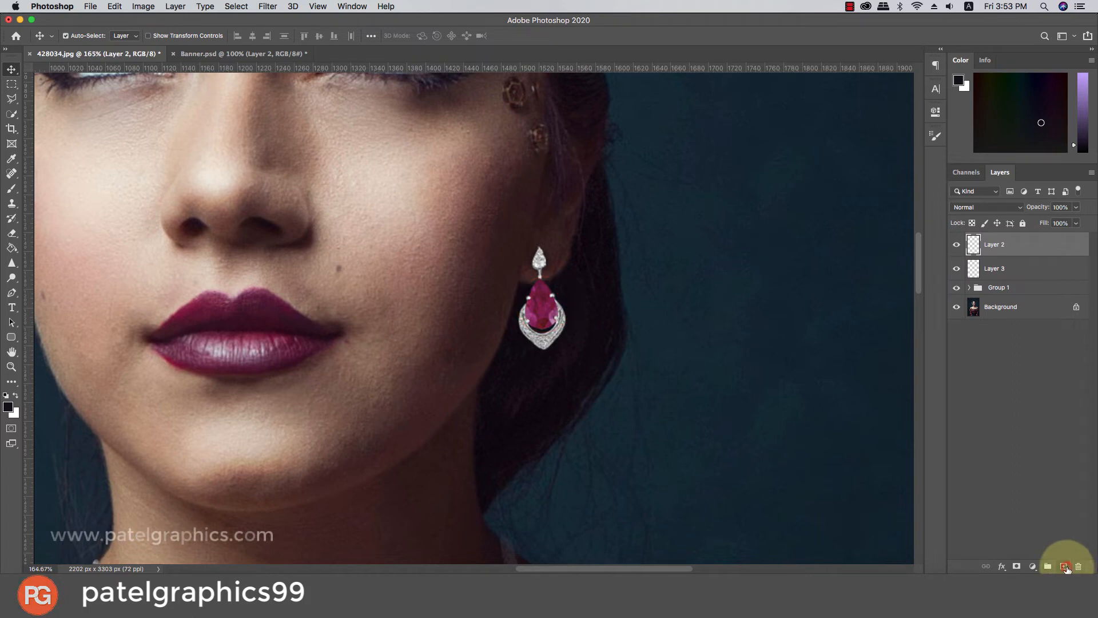
click(1065, 566)
key(b)
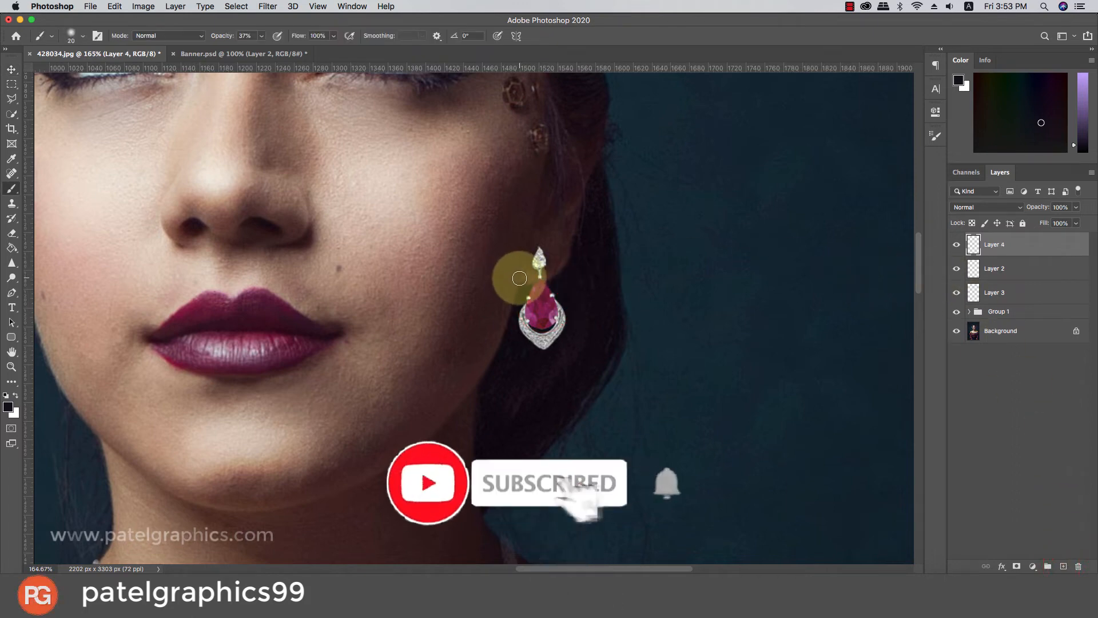
key(bracketright)
key(bracketright)
key(bracketright)
key(bracketright)
key(bracketright)
key(bracketright)
key(bracketright)
key(bracketright)
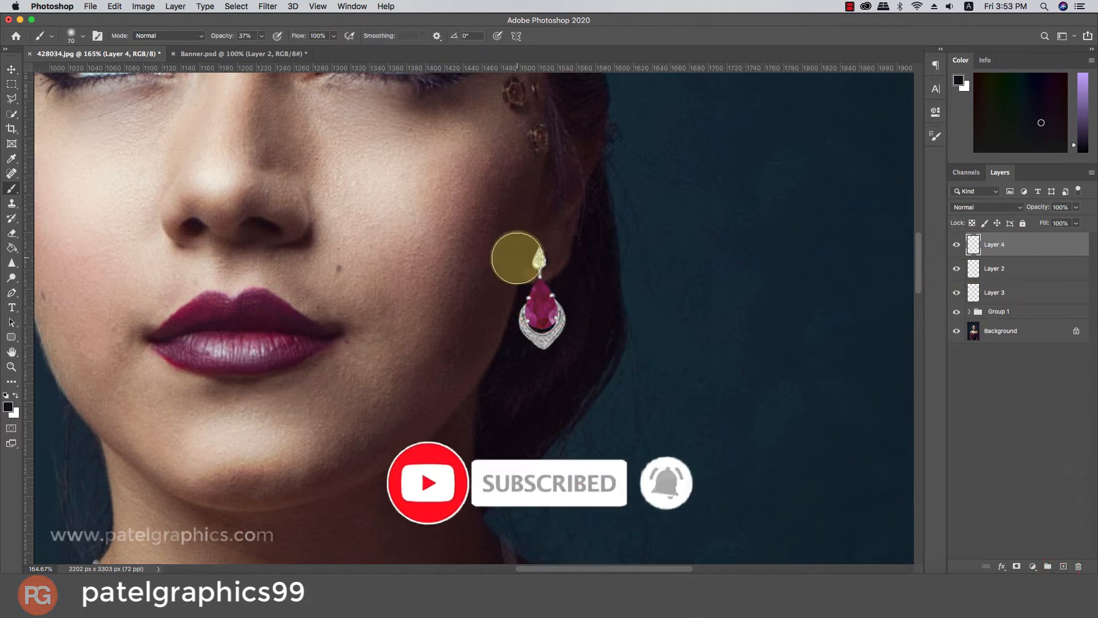
key(bracketright)
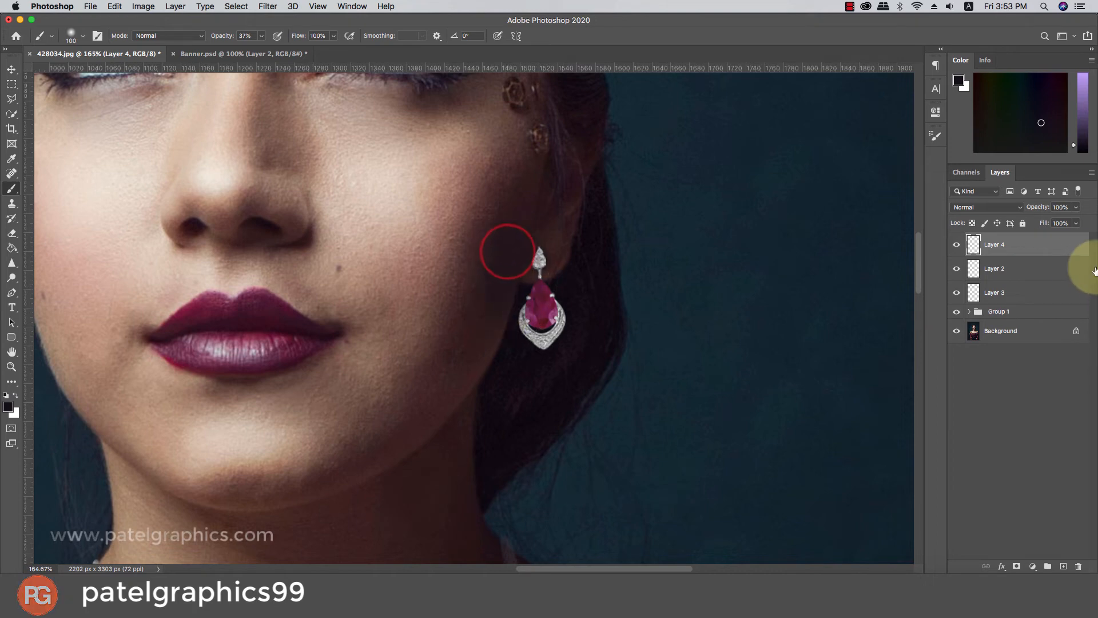
- Clip Layer 4 to the earring on Layer 2, and compare the portrait with that earring hidden and shown
right_click(1023, 243)
click(902, 294)
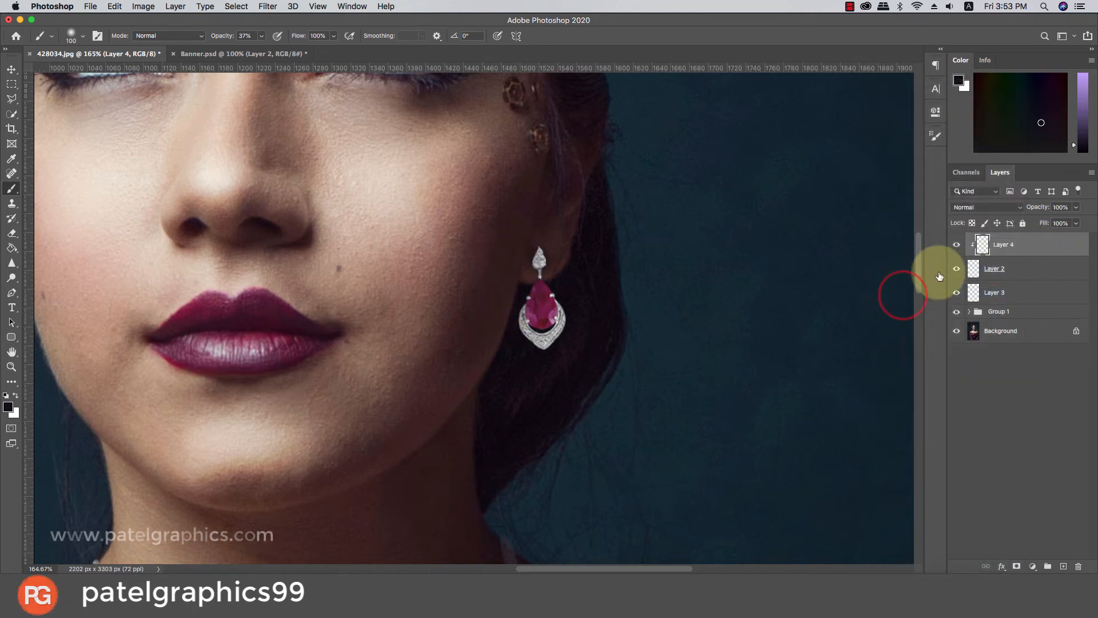
click(955, 266)
click(955, 267)
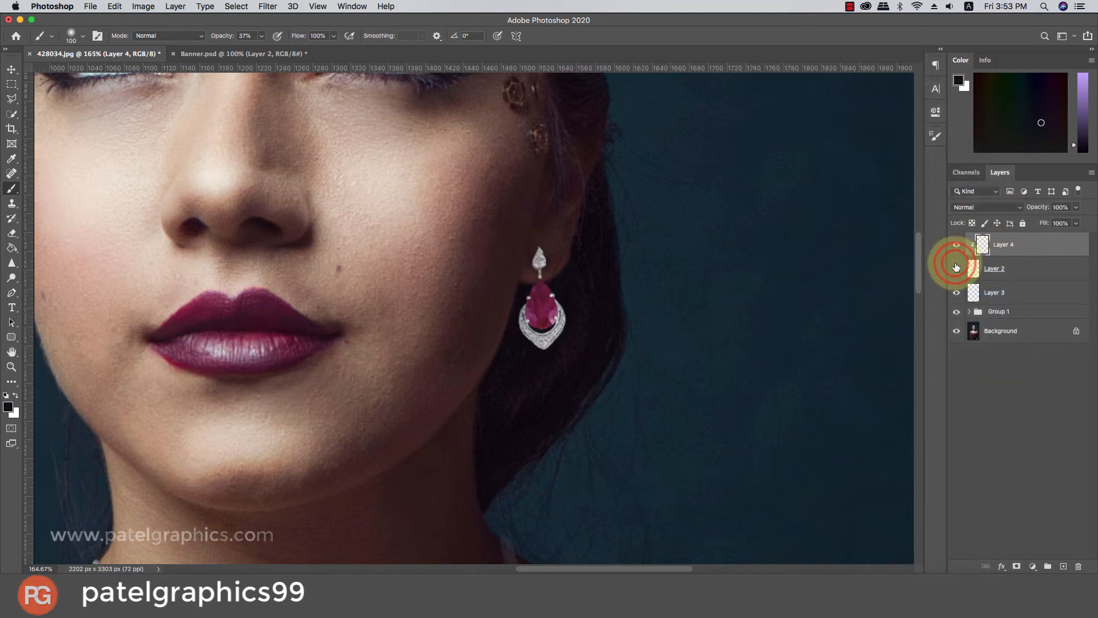
- Dab more soft black shading along the earring's face-side edge on the clipped Layer 4, and check it against the whole portrait
click(500, 262)
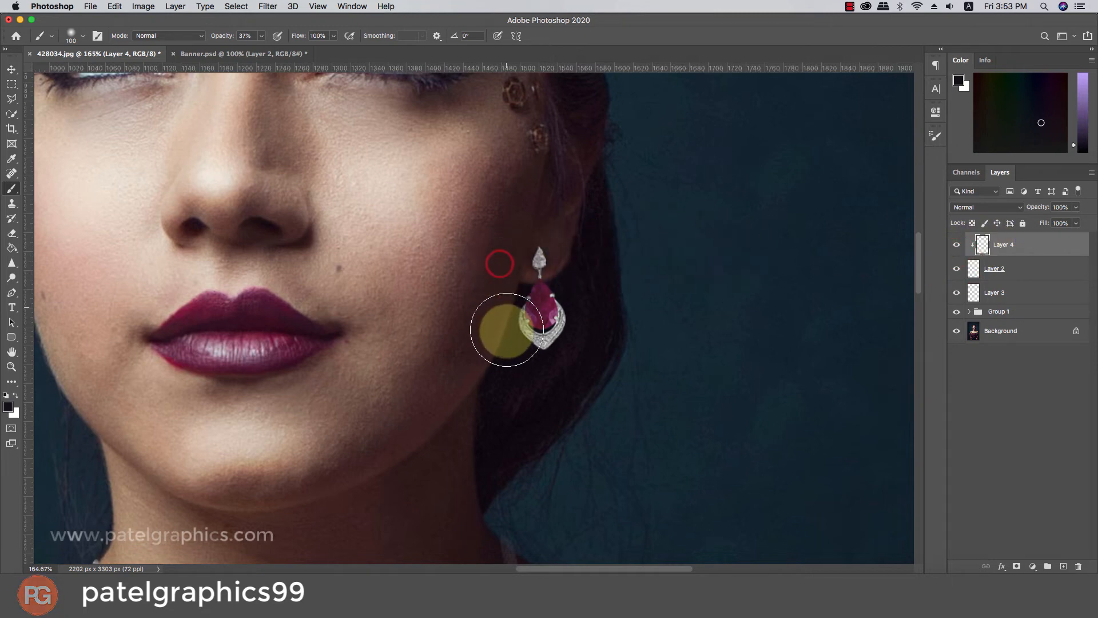
click(507, 350)
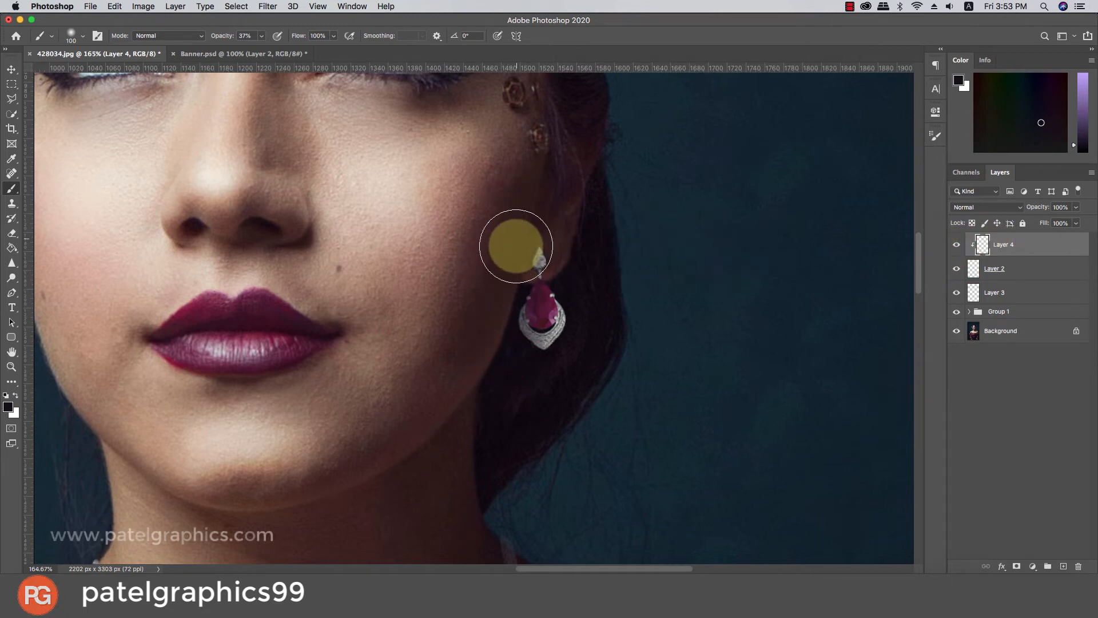
click(509, 239)
scroll(509, 231, down, 8)
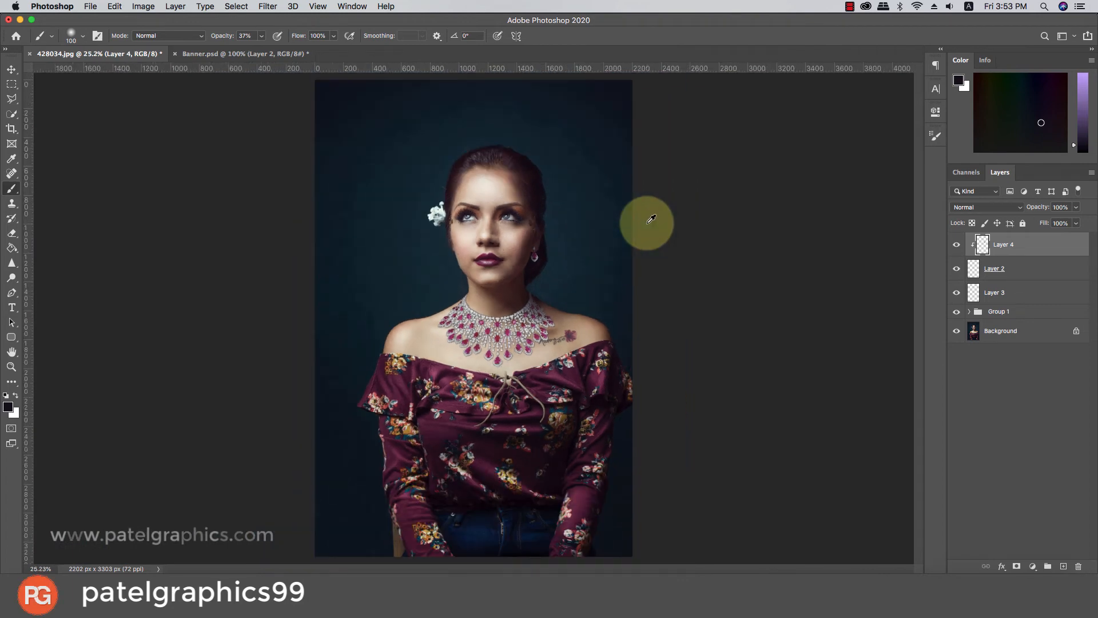
scroll(568, 240, up, 4)
click(524, 256)
scroll(568, 265, down, 5)
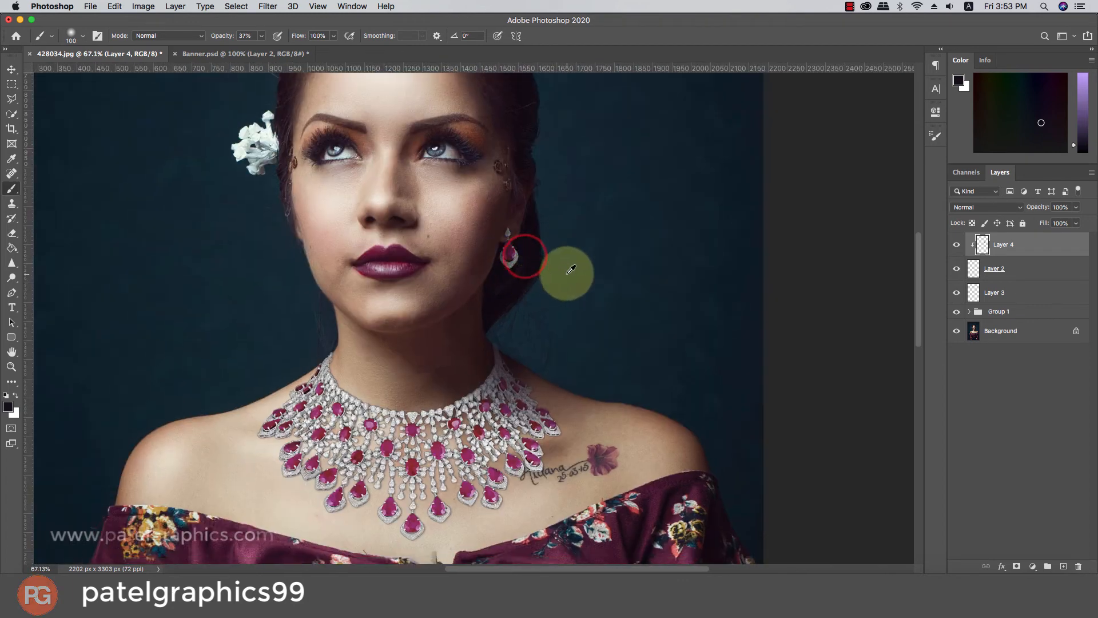
scroll(549, 212, up, 4)
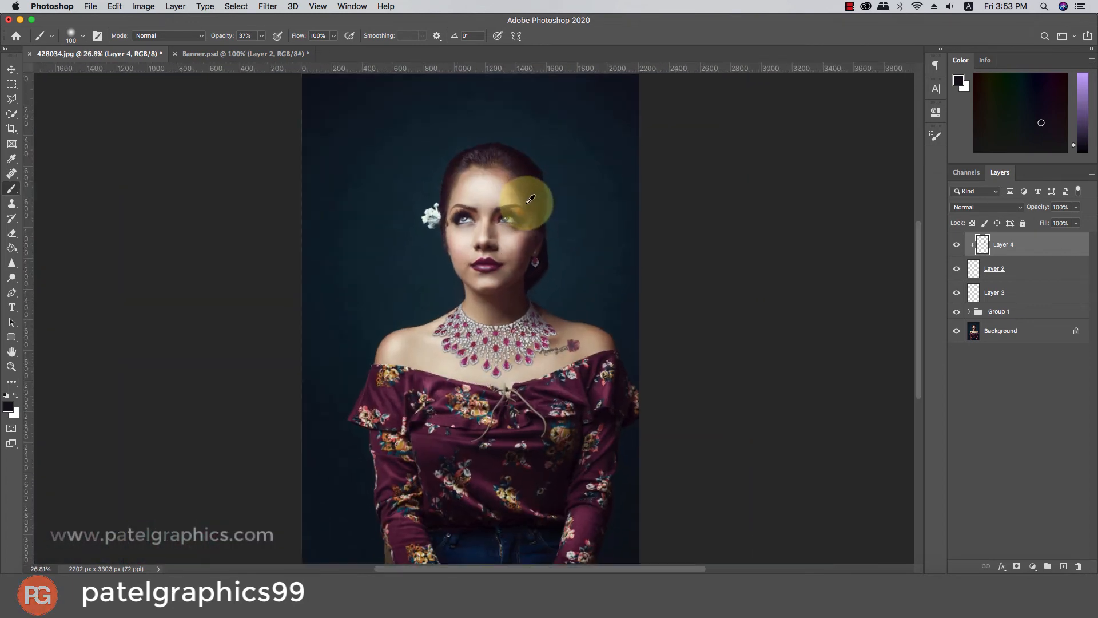
- Duplicate the earring on Layer 2 twice
click(994, 268)
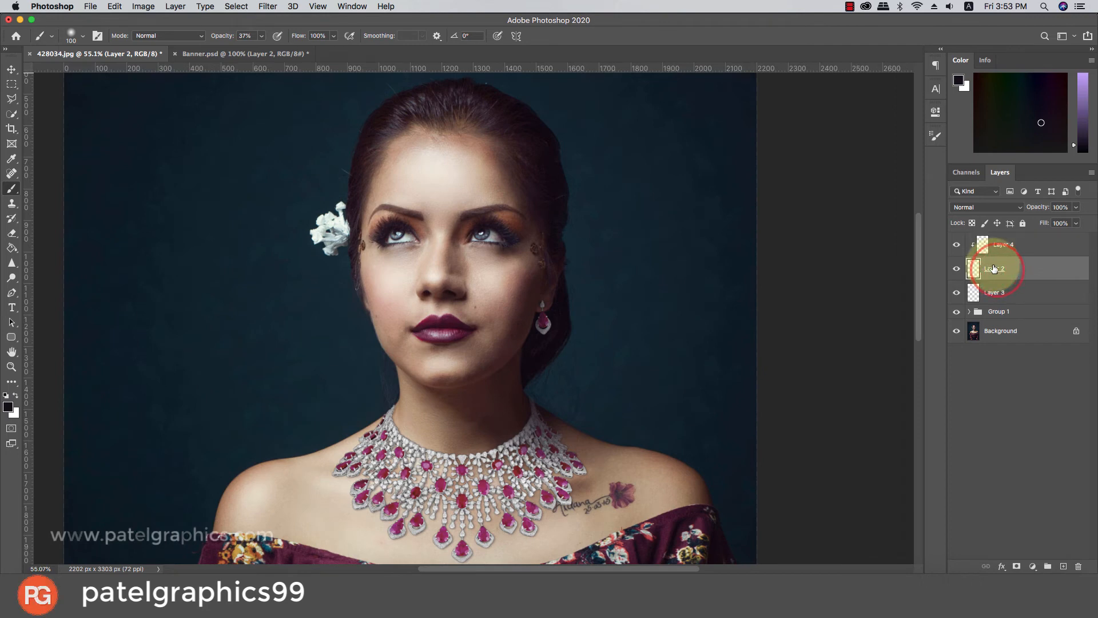
key(v)
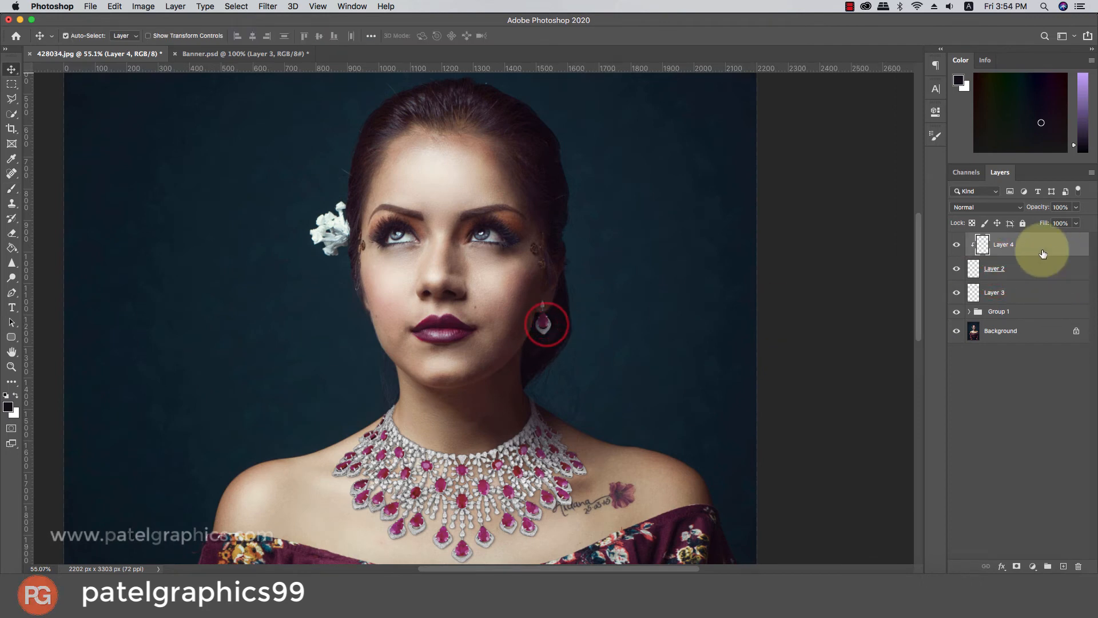
click(1033, 268)
key(super+j)
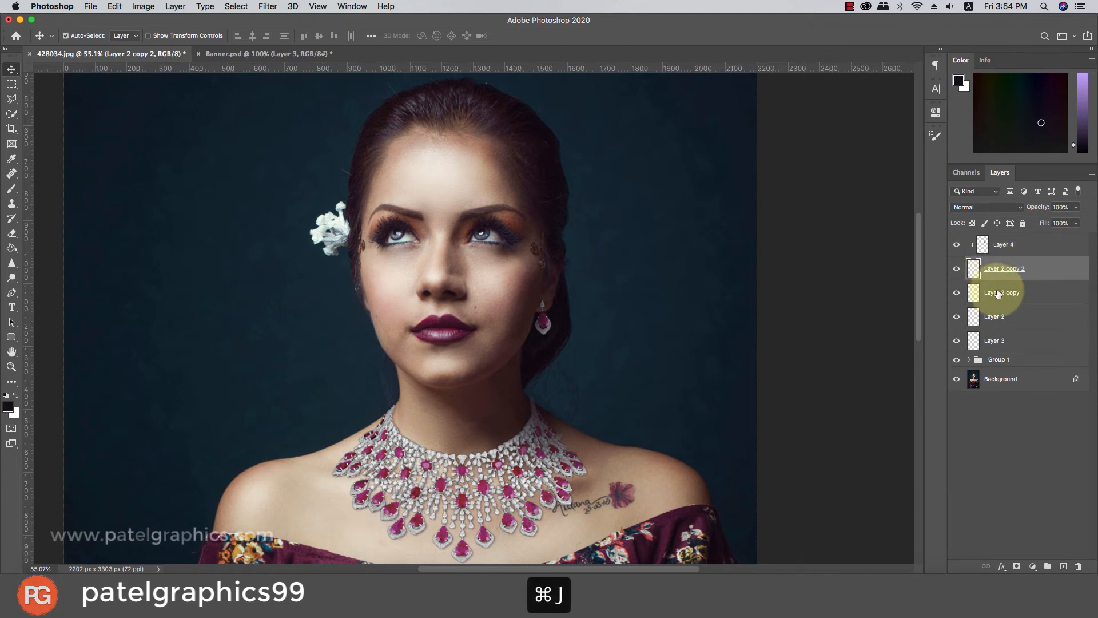
key(super+j)
- Move the earring on Layer 2 copy across to the other side of the face, just below the hair flower
click(992, 293)
key(super+t)
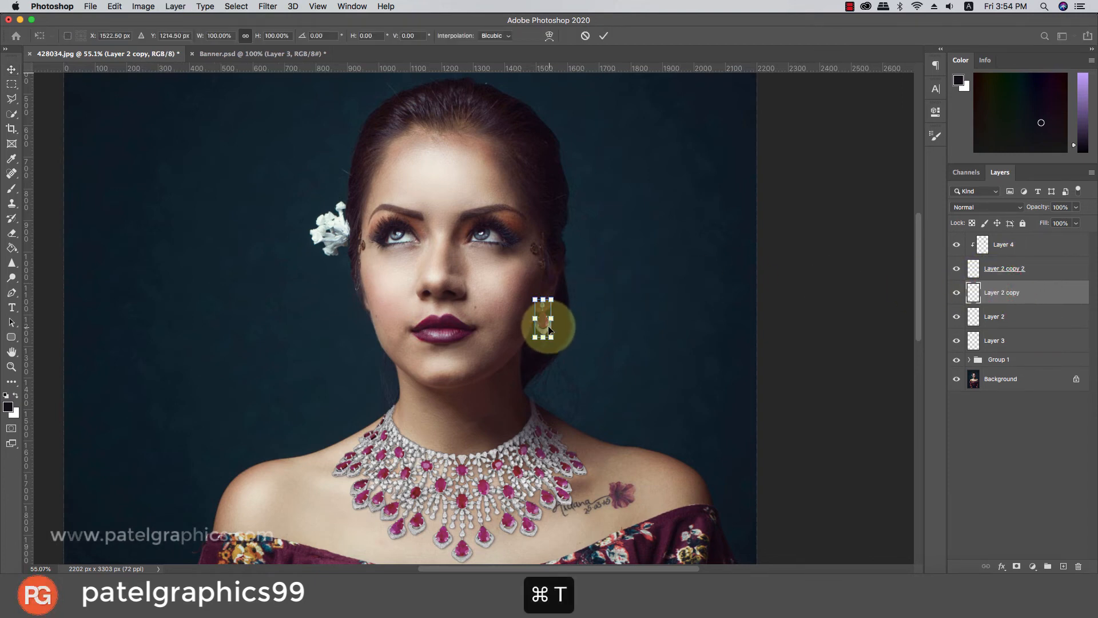
drag(544, 323, 367, 330)
key(Return)
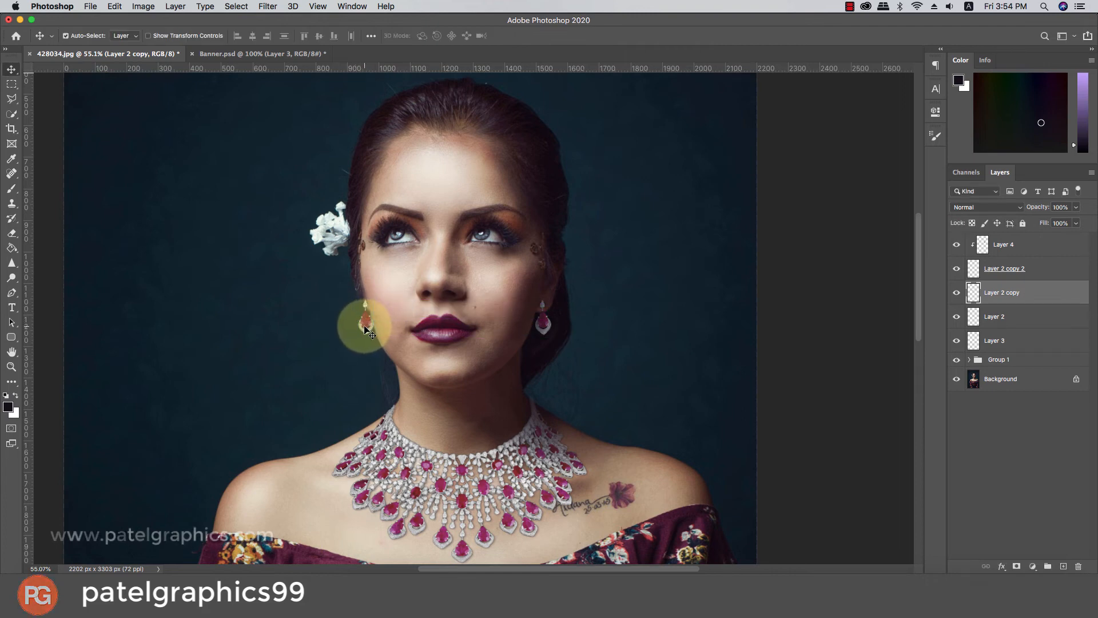
- Flip the Layer 2 copy earring horizontally and nudge it into place against the edge of the face
key(super+t)
right_click(366, 330)
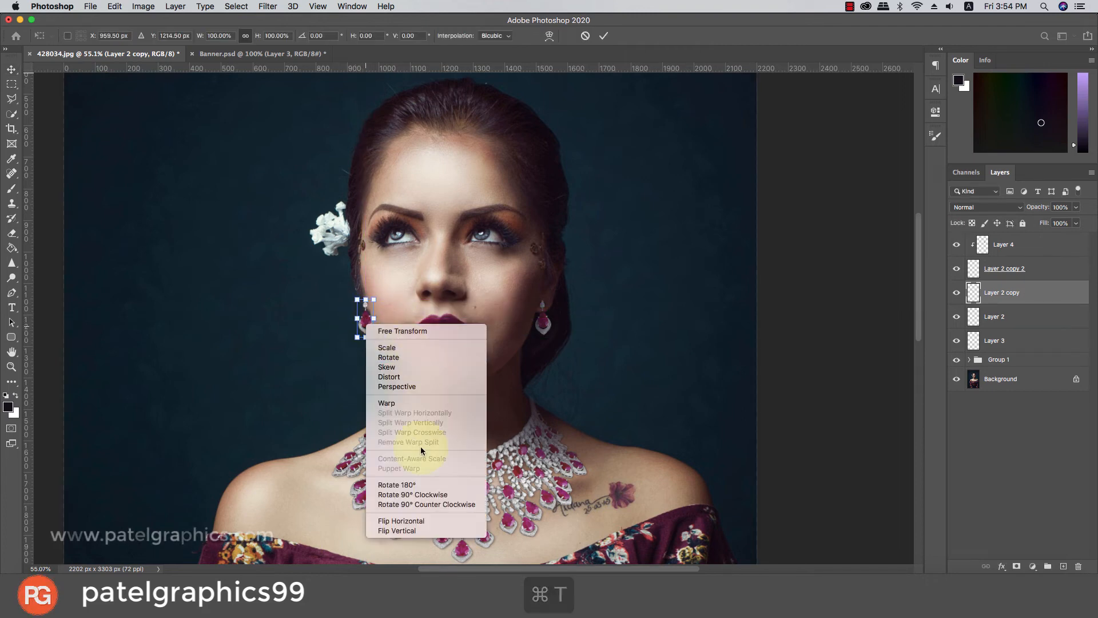
click(404, 518)
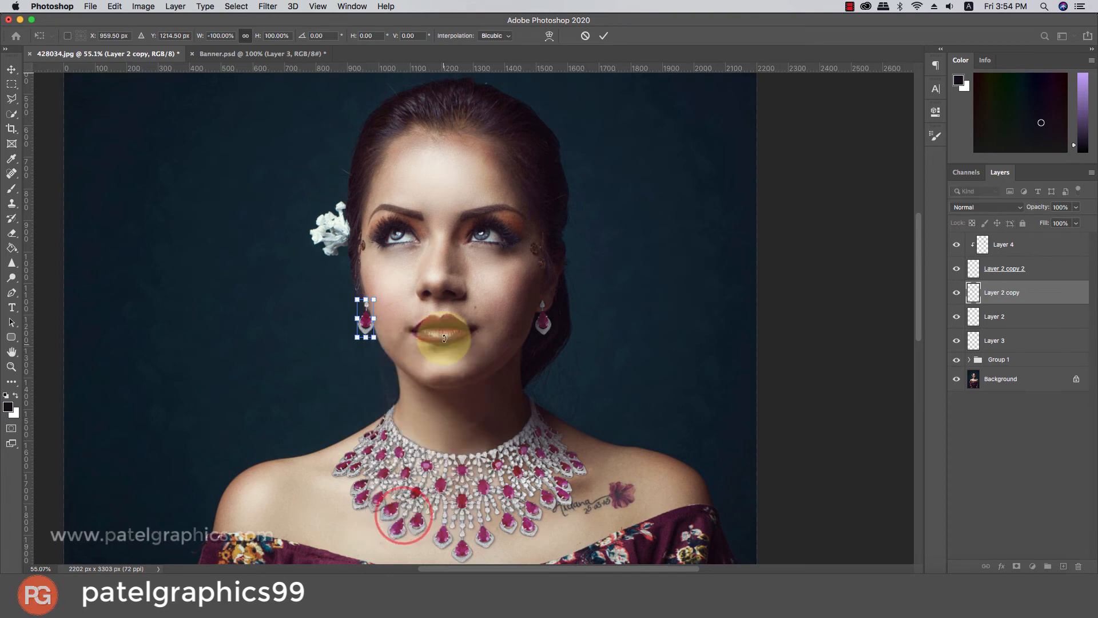
key(Return)
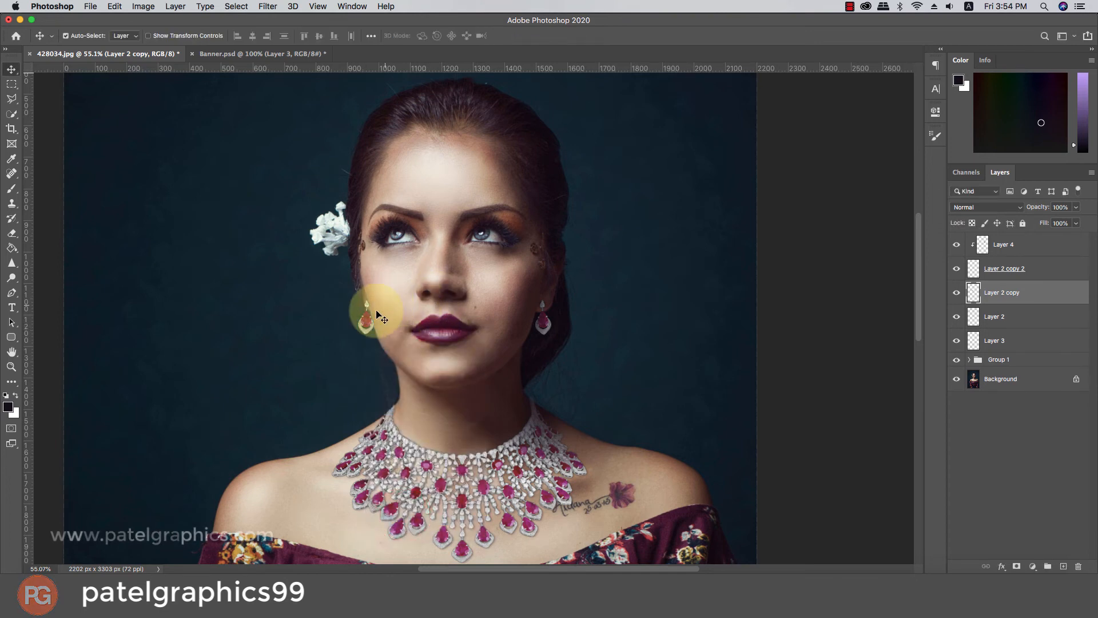
scroll(369, 330, up, 4)
mouse_move(370, 329)
mouse_down()
mouse_move(385, 328)
mouse_move(375, 325)
mouse_up()
- Brighten the Layer 2 copy earring with a Curves point at input 114 and output 147
key(super+m)
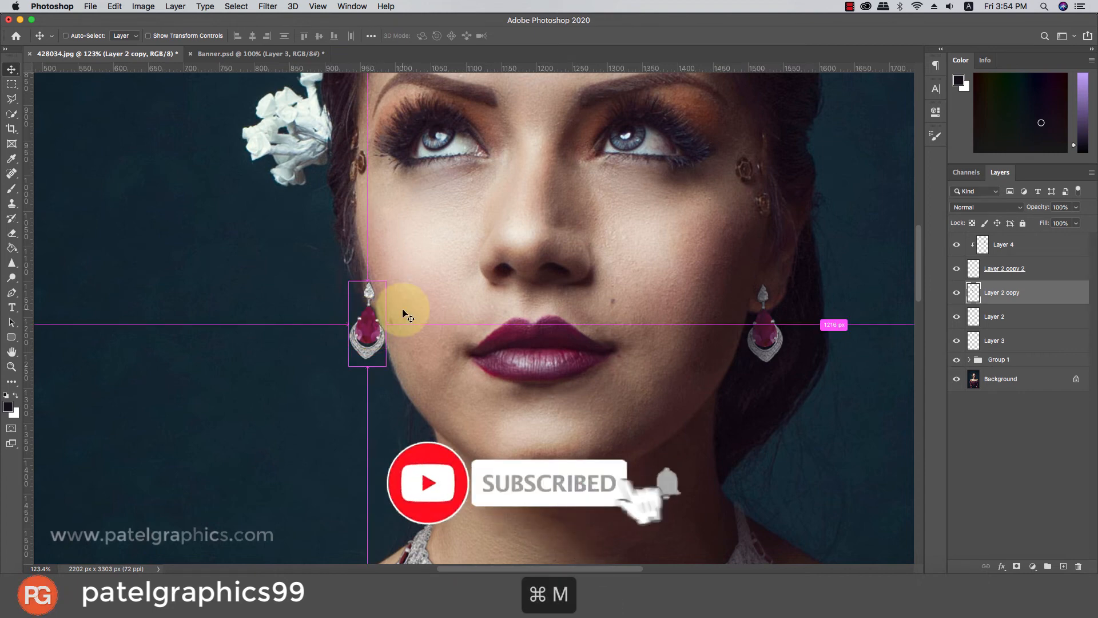
drag(836, 209, 839, 200)
drag(837, 196, 845, 185)
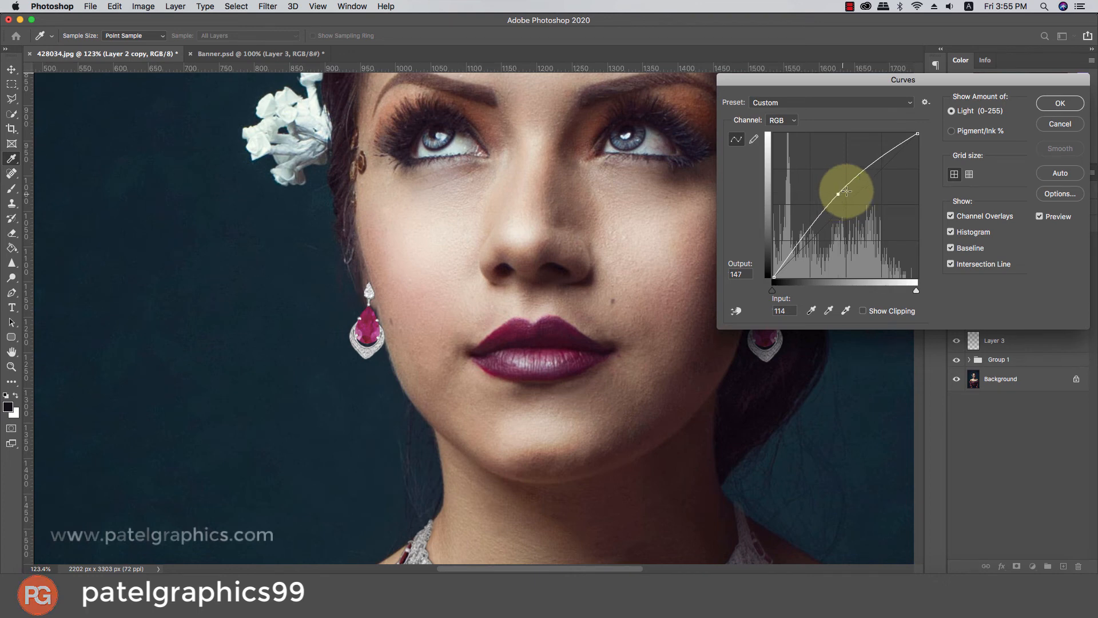
click(1060, 103)
key(v)
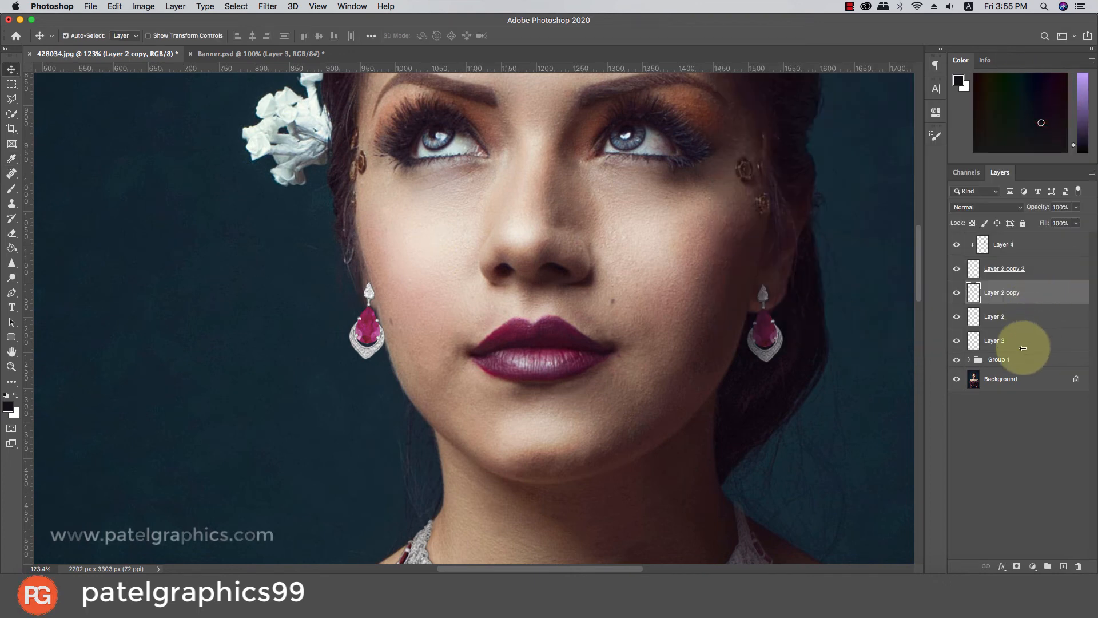
- Add a new layer above Layer 2 and brush soft black shading near the top of the earring beside the flower-side cheek
click(1019, 316)
click(1062, 565)
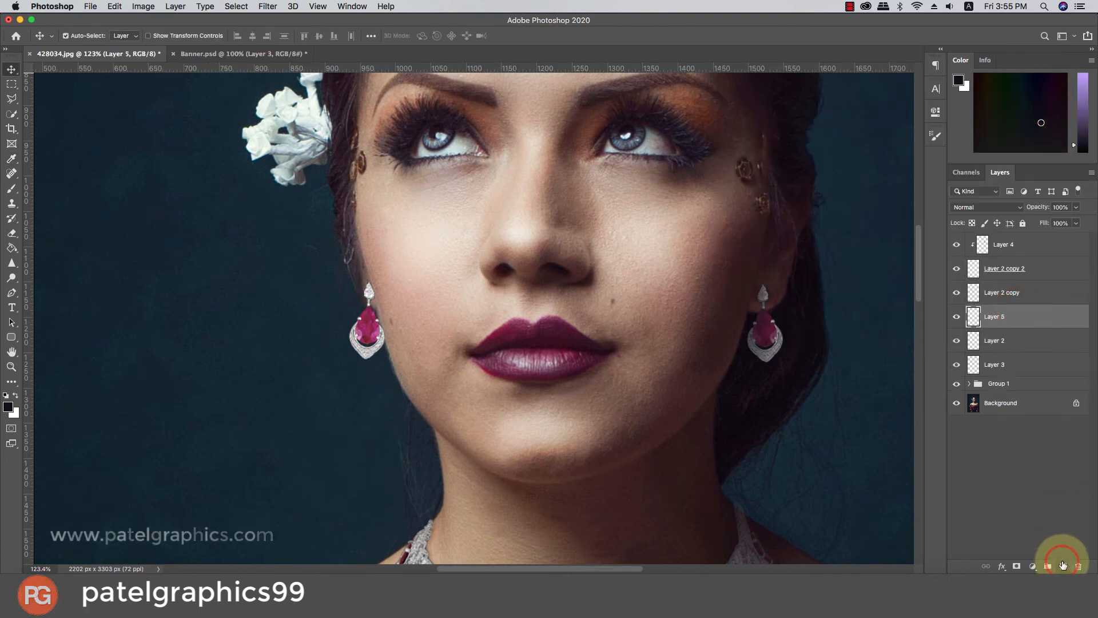
key(b)
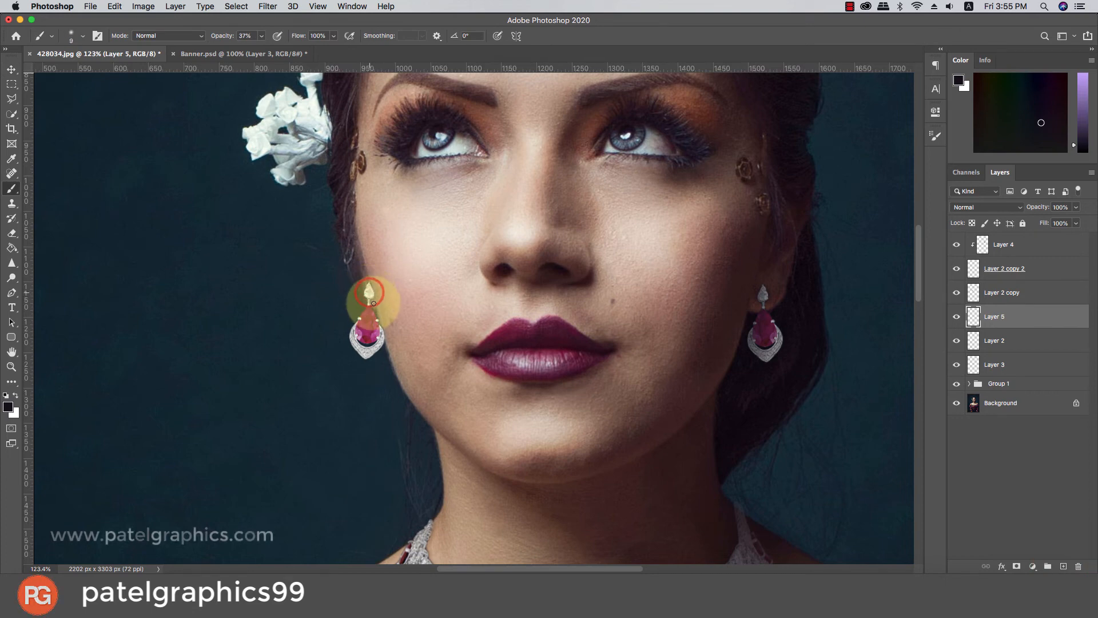
drag(370, 293, 374, 295)
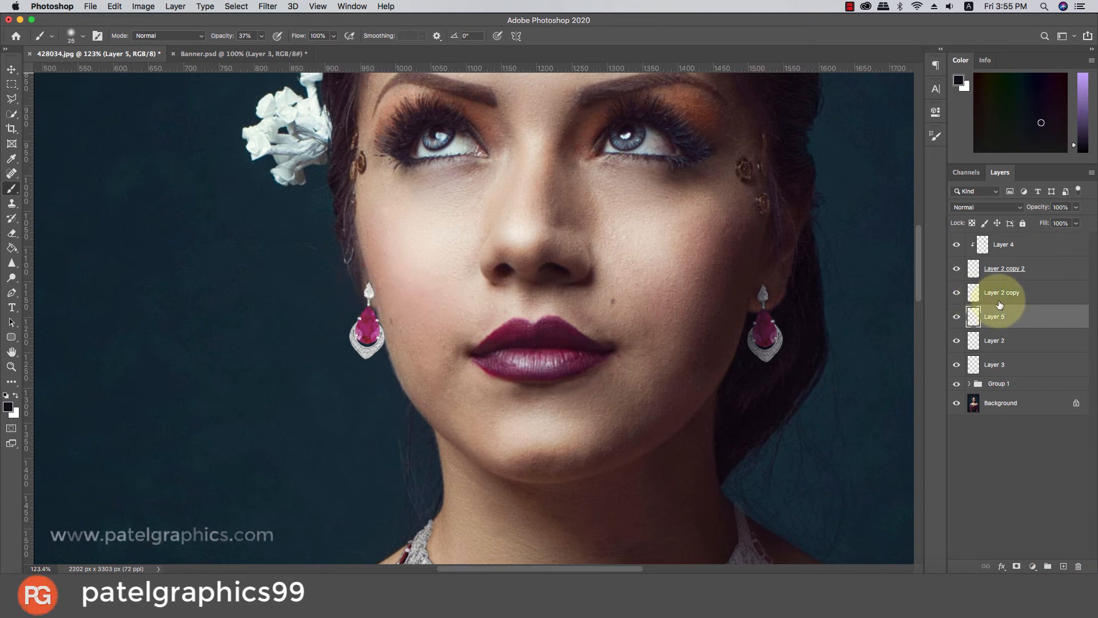
key(c)
click(367, 328)
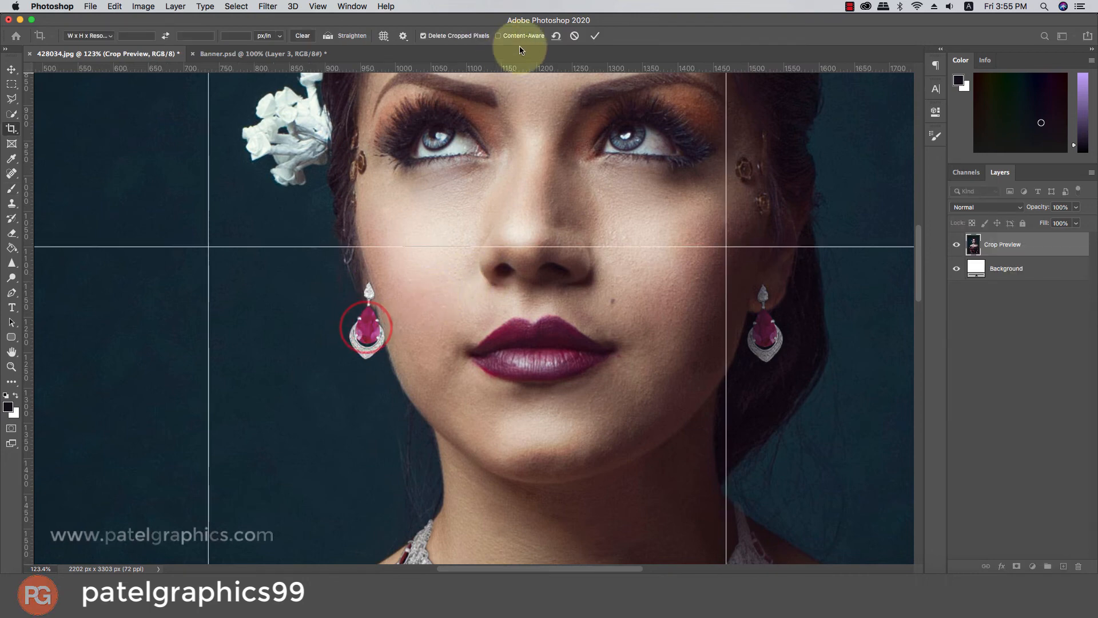
click(574, 35)
- Add a layer mask to the Layer 2 copy earring and lower the layer's opacity to 60%
key(v)
click(365, 330)
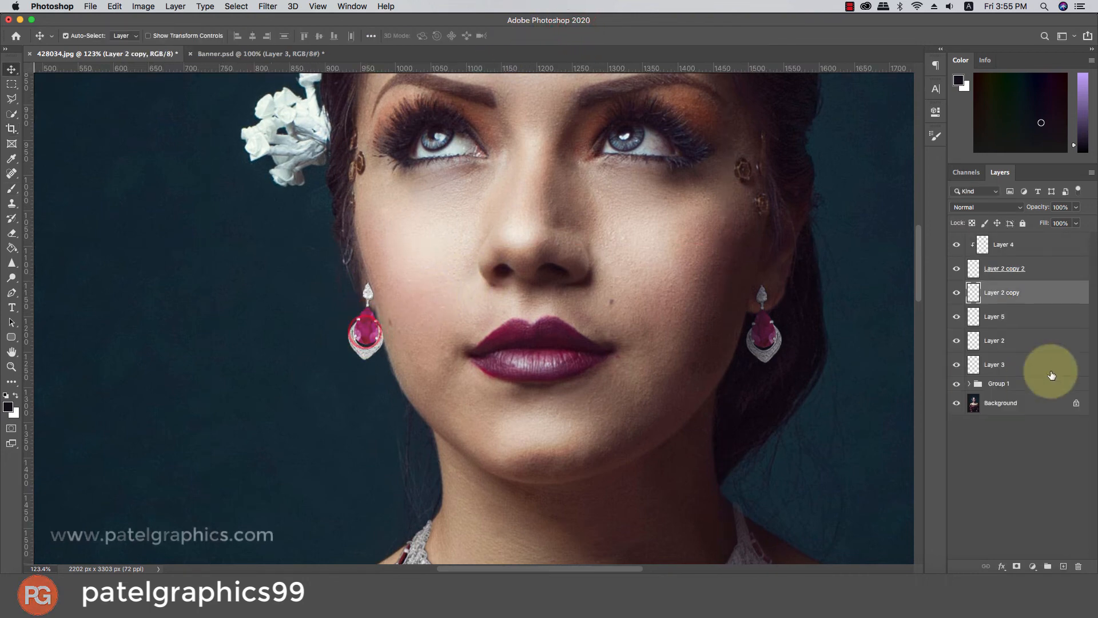
click(1032, 566)
click(1032, 566)
click(1017, 566)
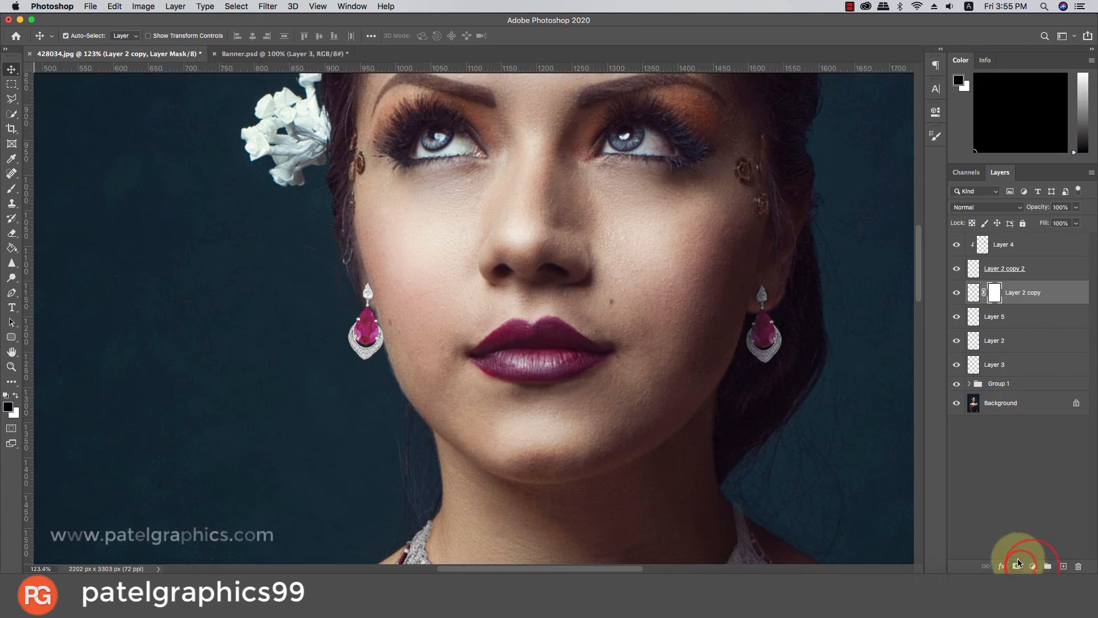
click(1075, 208)
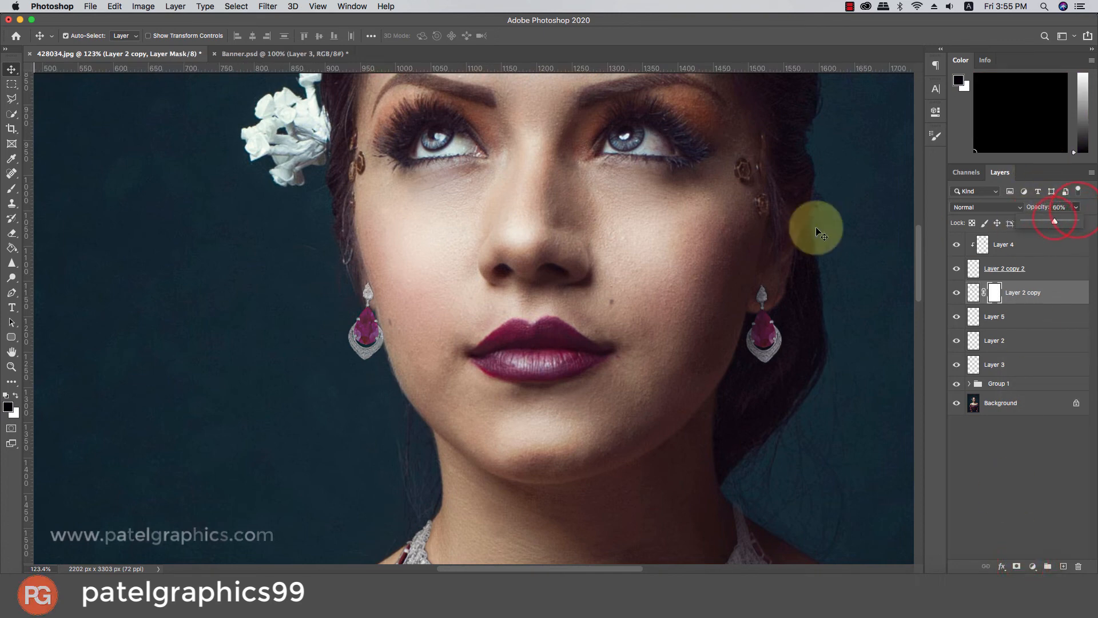
- Nudge the Layer 2 copy earring slightly inward over the edge of the cheek
key(b)
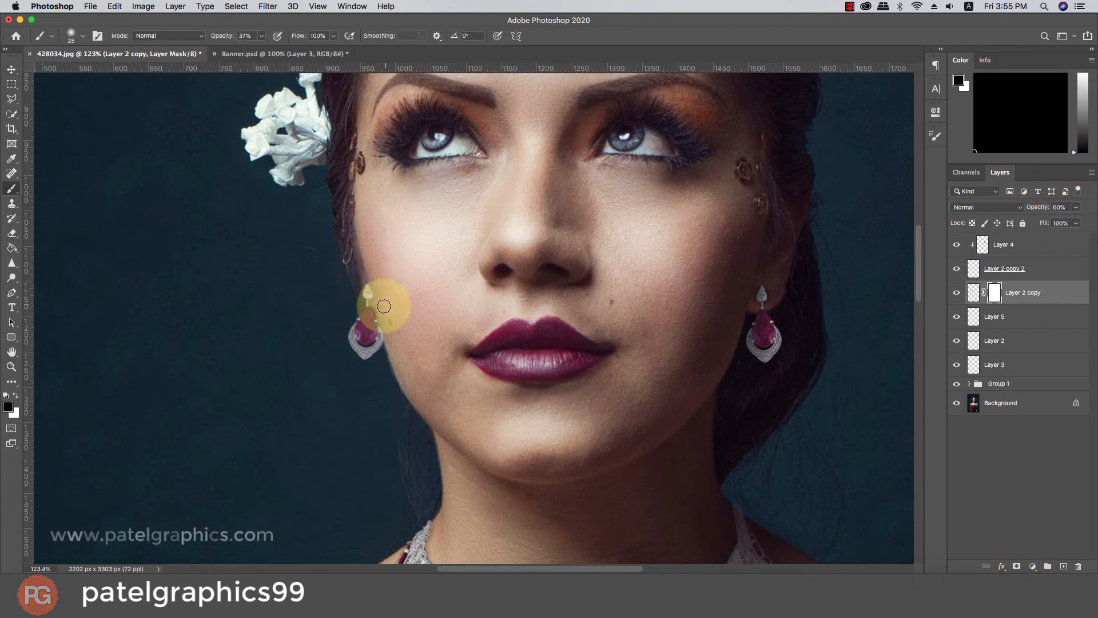
key(v)
drag(371, 328, 373, 332)
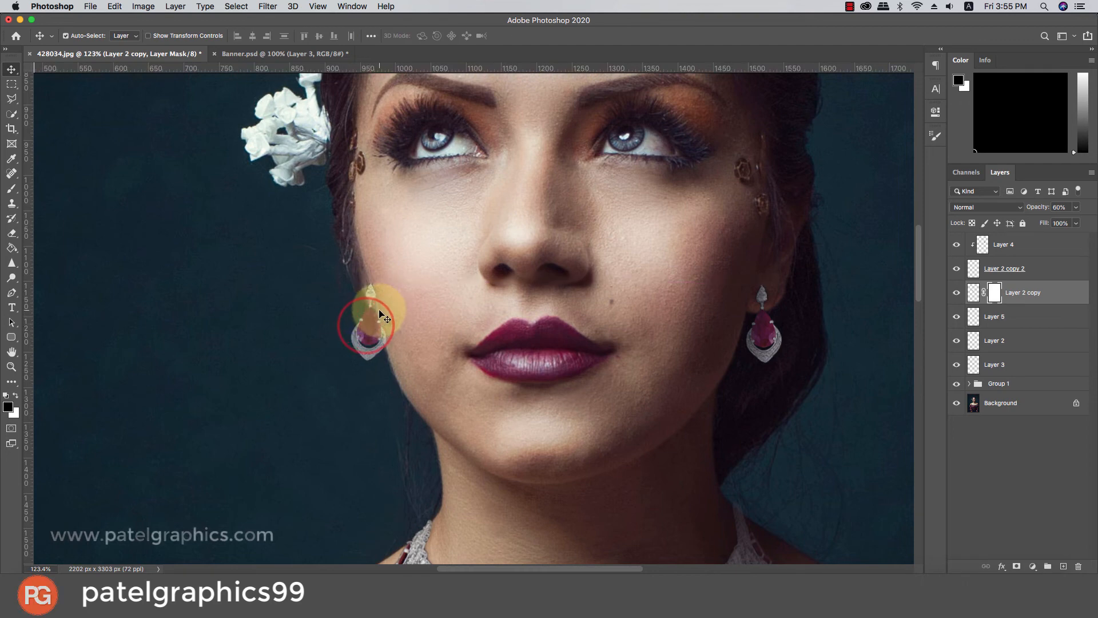
- Paint black on the Layer 2 copy mask along the earring's cheek-side edge with a 15 px brush at 100% opacity
key(b)
drag(376, 282, 381, 300)
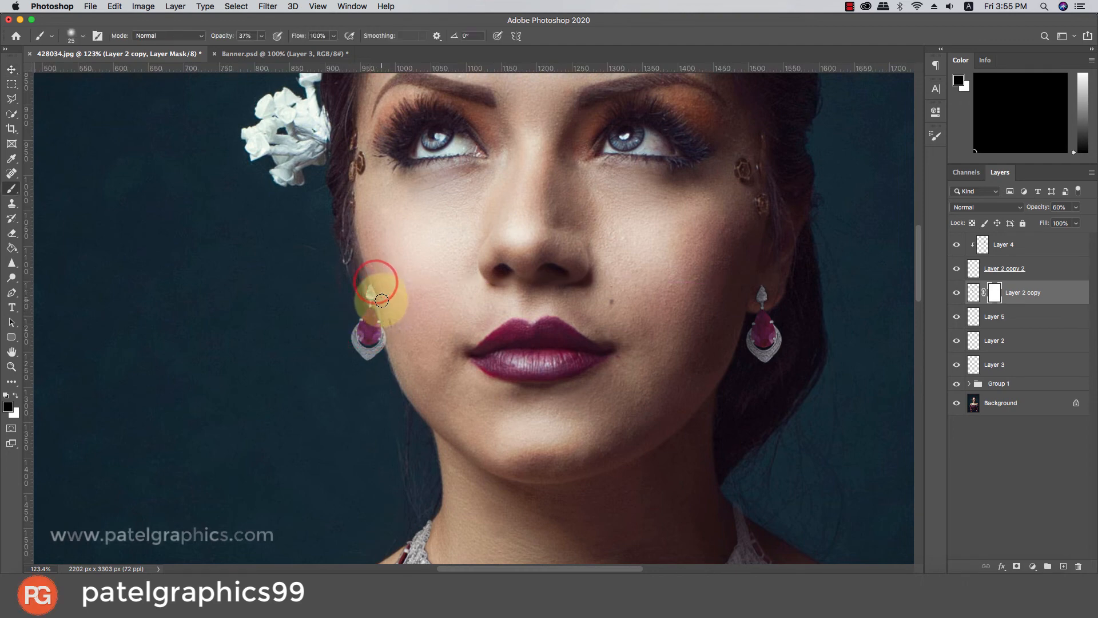
click(240, 34)
drag(266, 48, 297, 49)
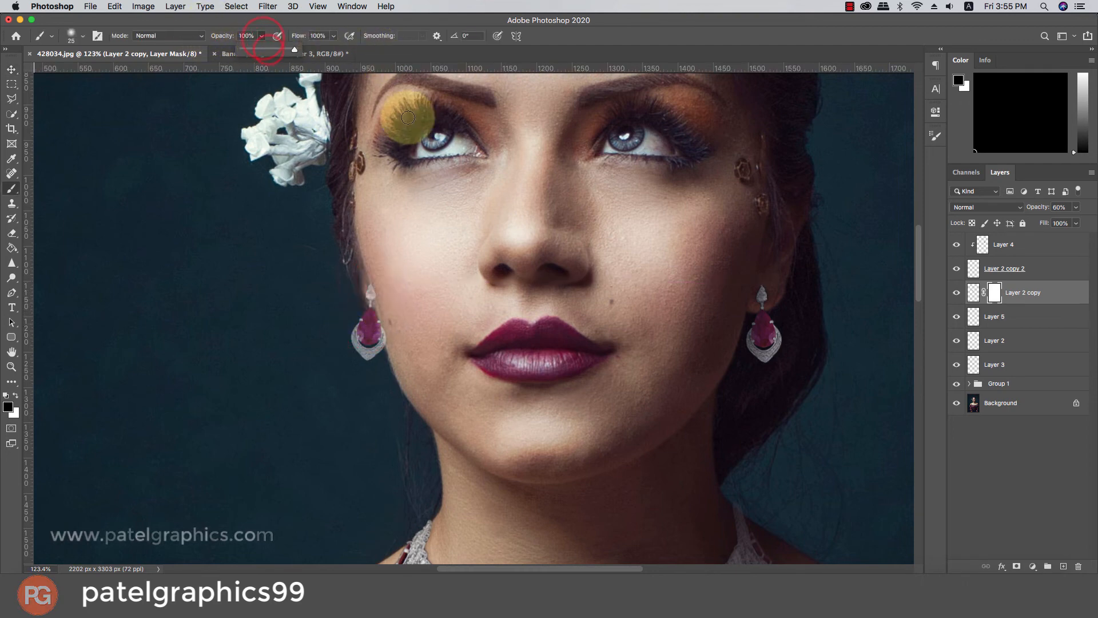
key(bracketleft)
key(bracketleft)
key(bracketleft)
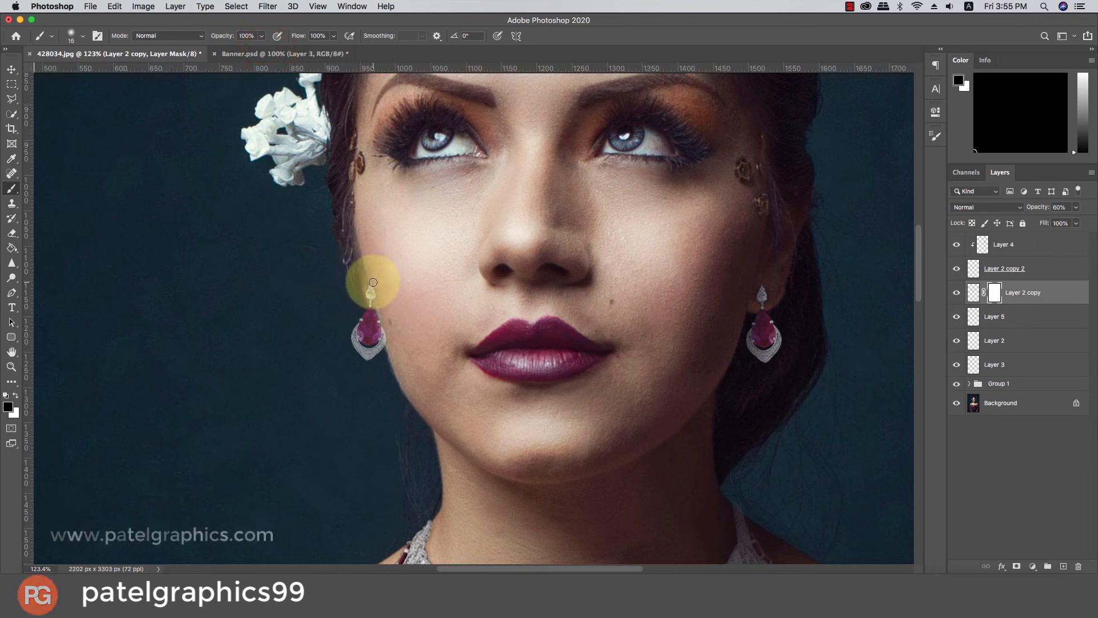
mouse_move(373, 282)
mouse_down()
mouse_move(391, 350)
mouse_move(375, 283)
mouse_move(367, 303)
mouse_move(384, 325)
mouse_up()
key(x)
key(x)
- Restore the Layer 2 copy earring's opacity to 100%
scroll(379, 314, down, 10)
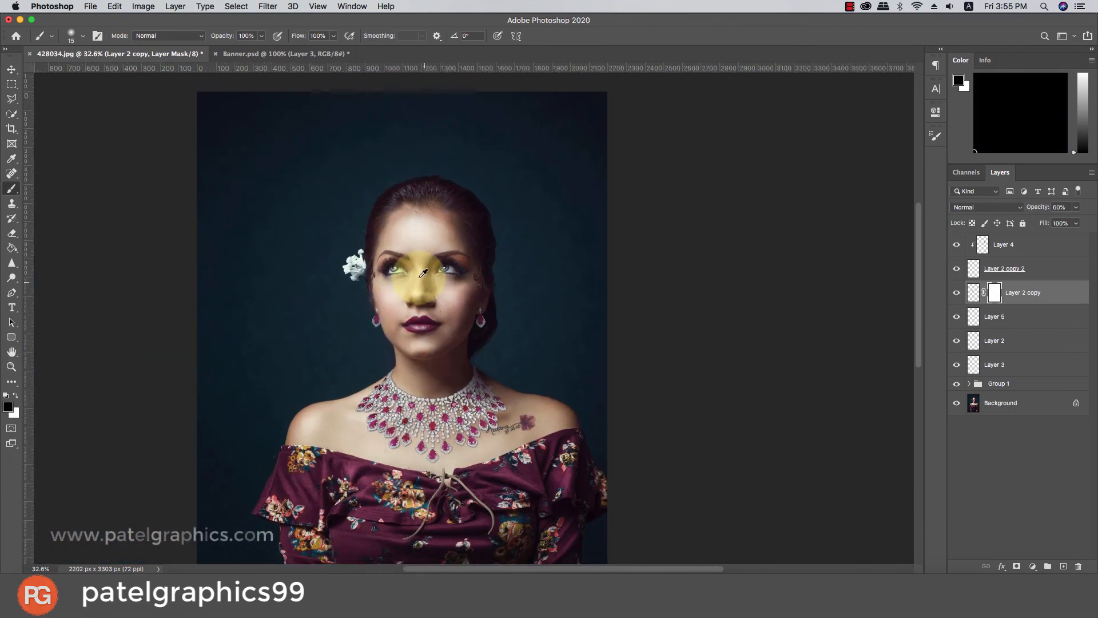
scroll(423, 273, down, 3)
scroll(510, 245, up, 3)
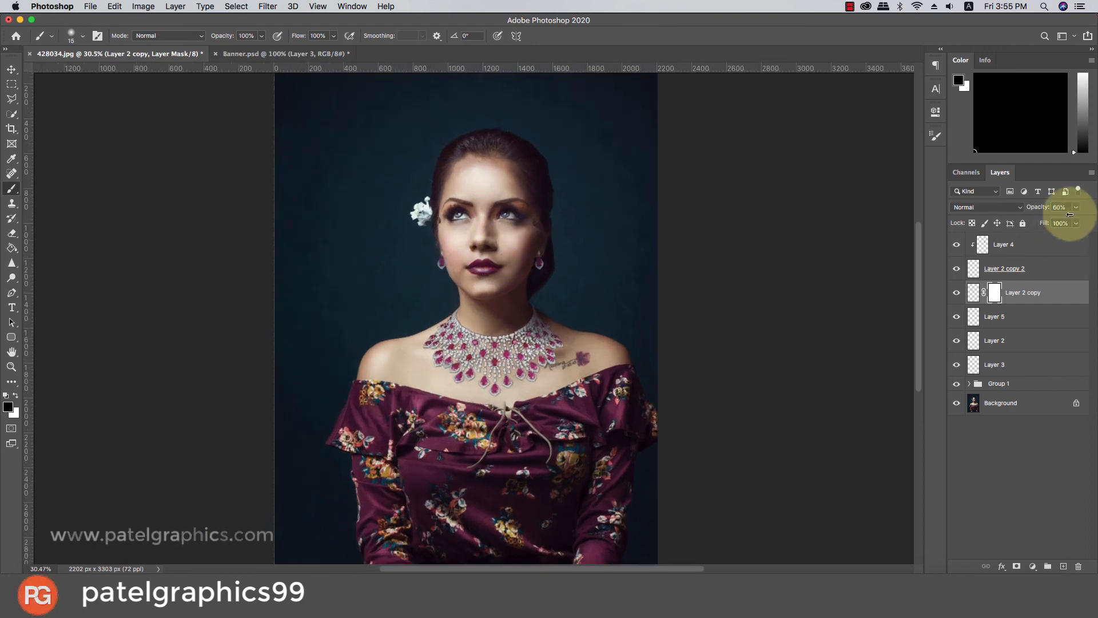
drag(1074, 207, 1096, 225)
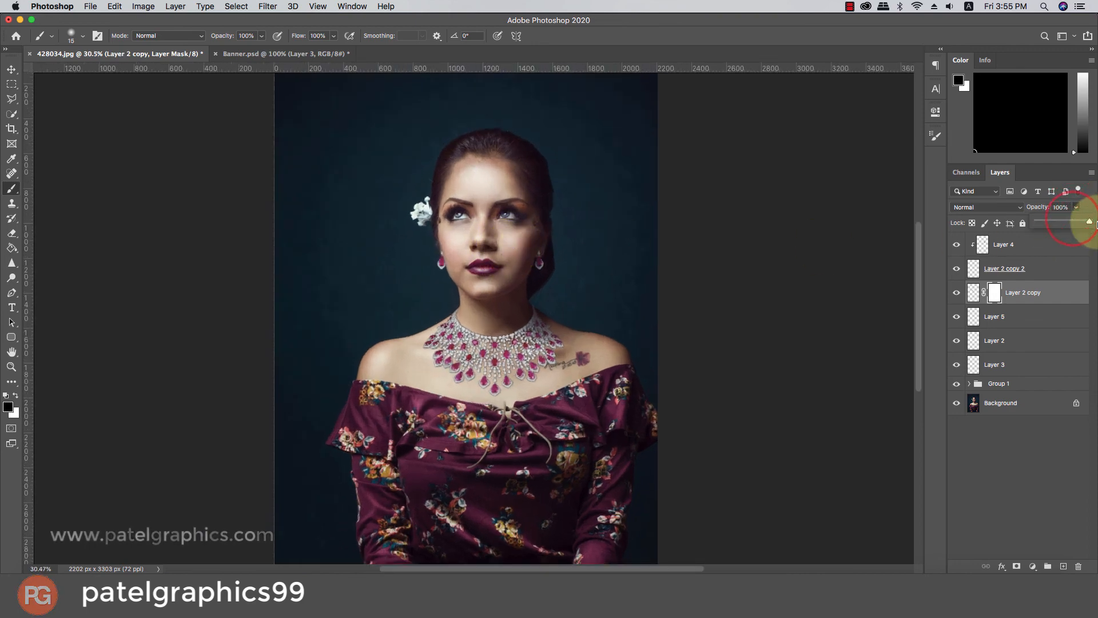
- Group all jewelry and shading layers from Layer 4 down to Group 1, above the Background
scroll(477, 189, down, 5)
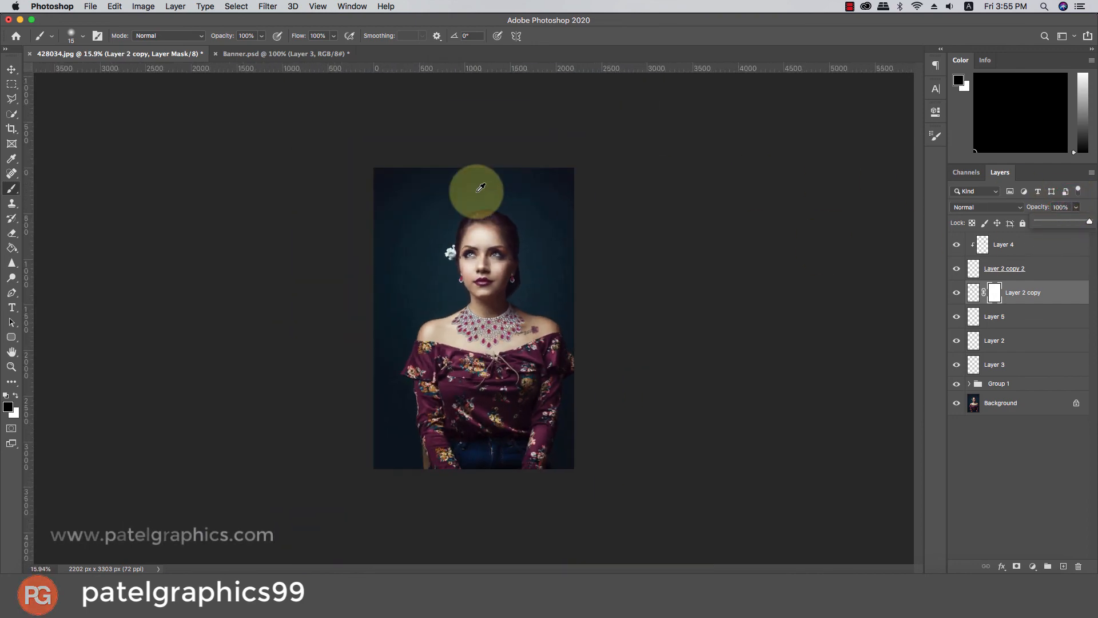
scroll(477, 189, up, 4)
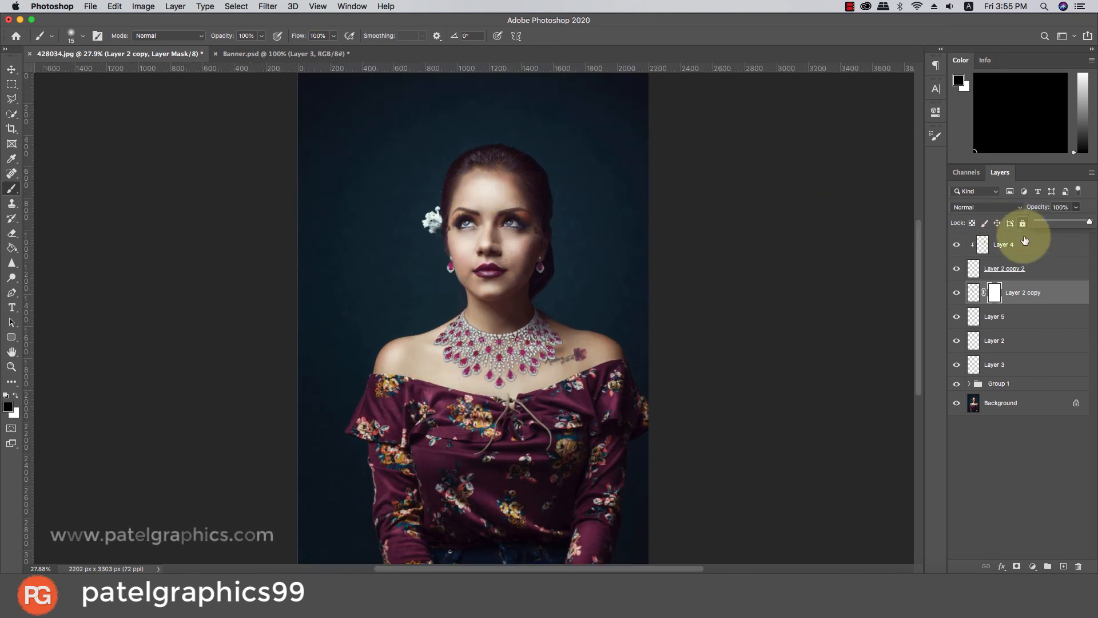
click(1025, 243)
shift+click(1030, 382)
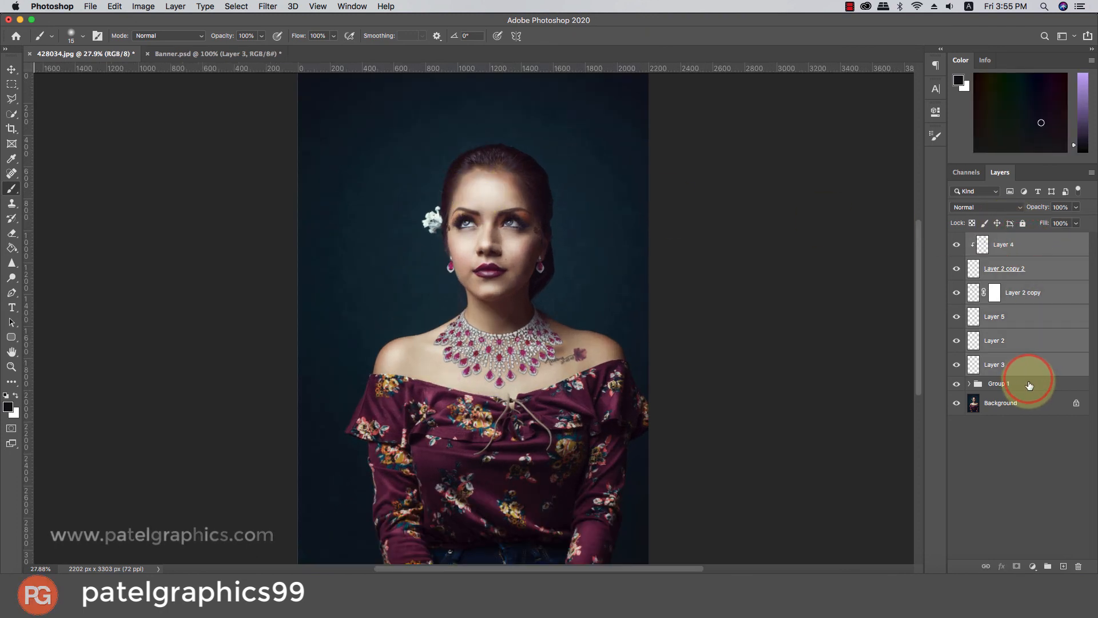
key(super+g)
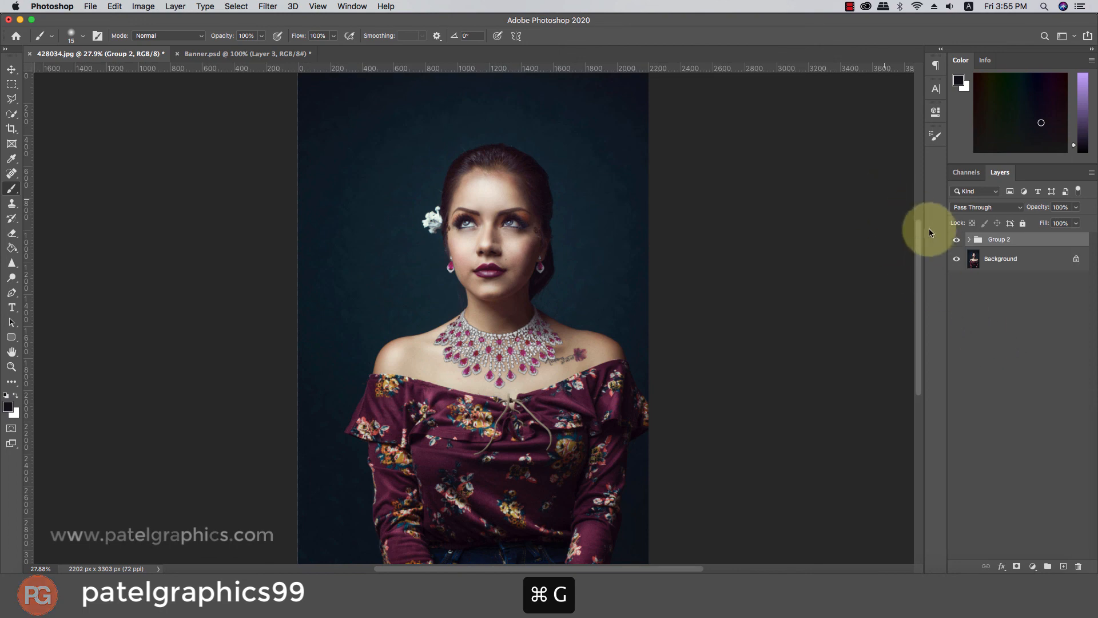
- Compare the portrait with and without the jewelry group by toggling its visibility, and save the document
click(957, 240)
click(957, 240)
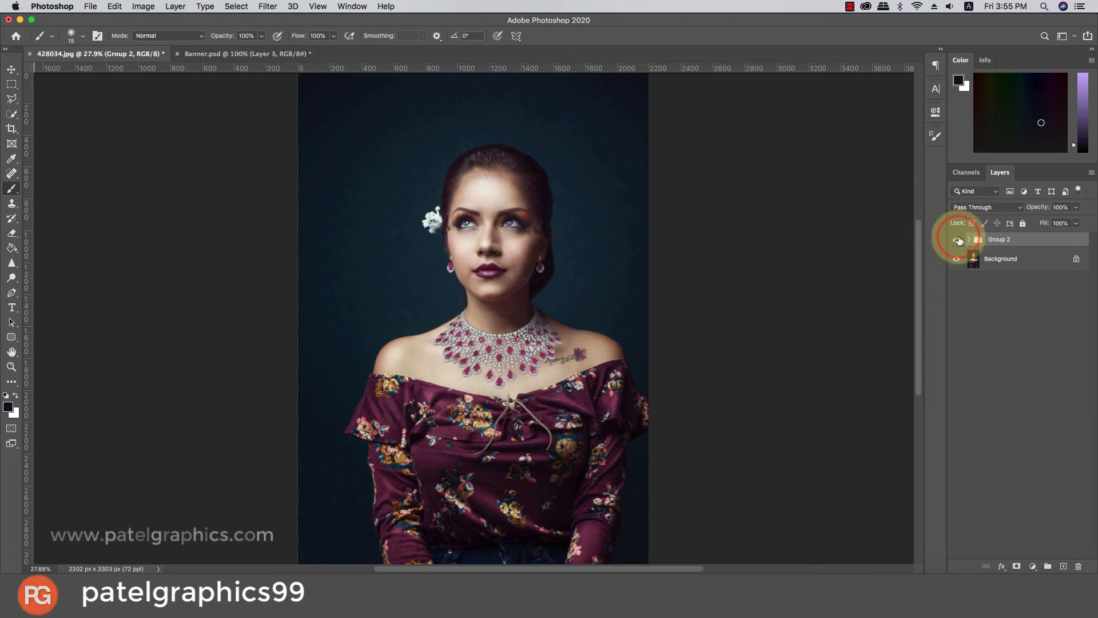
click(957, 239)
click(957, 239)
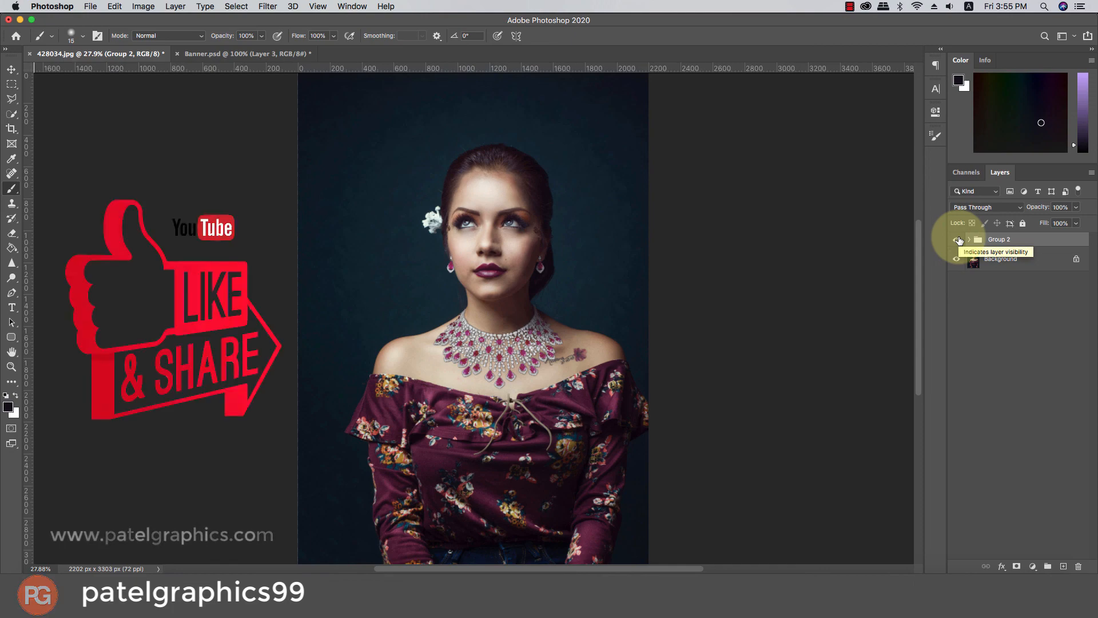
click(957, 240)
click(957, 240)
key(super+s)
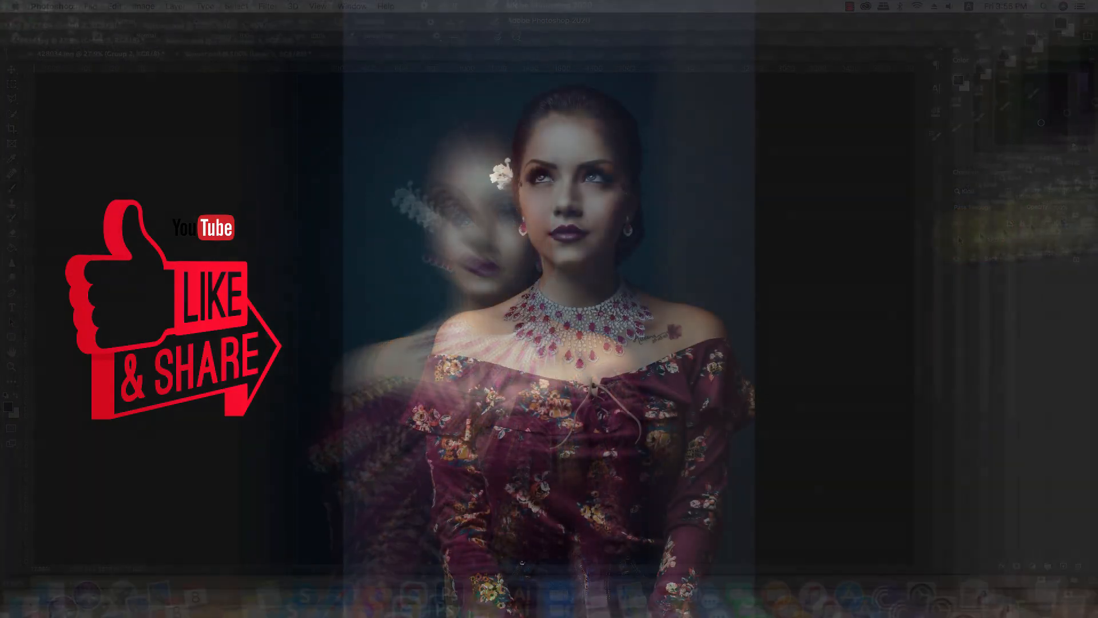